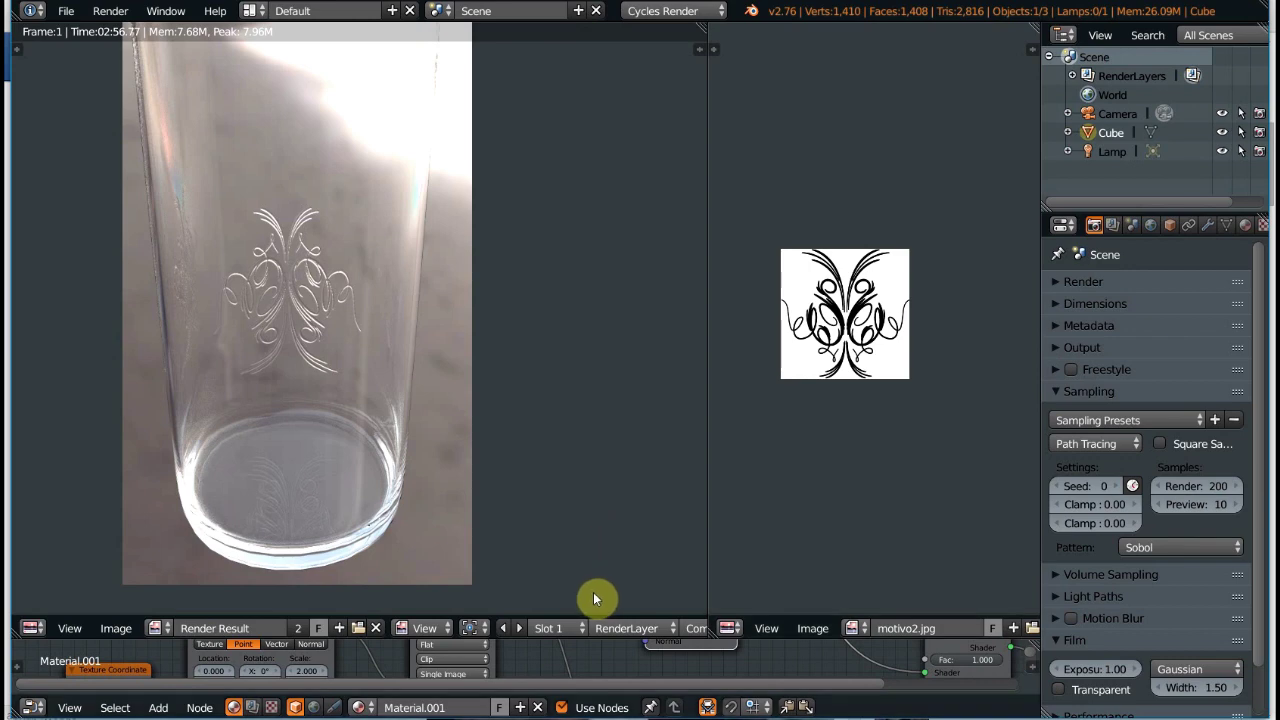
Switch to the other Blender window with the new default scene and dismiss the splash screen
mouse_move(595, 593)
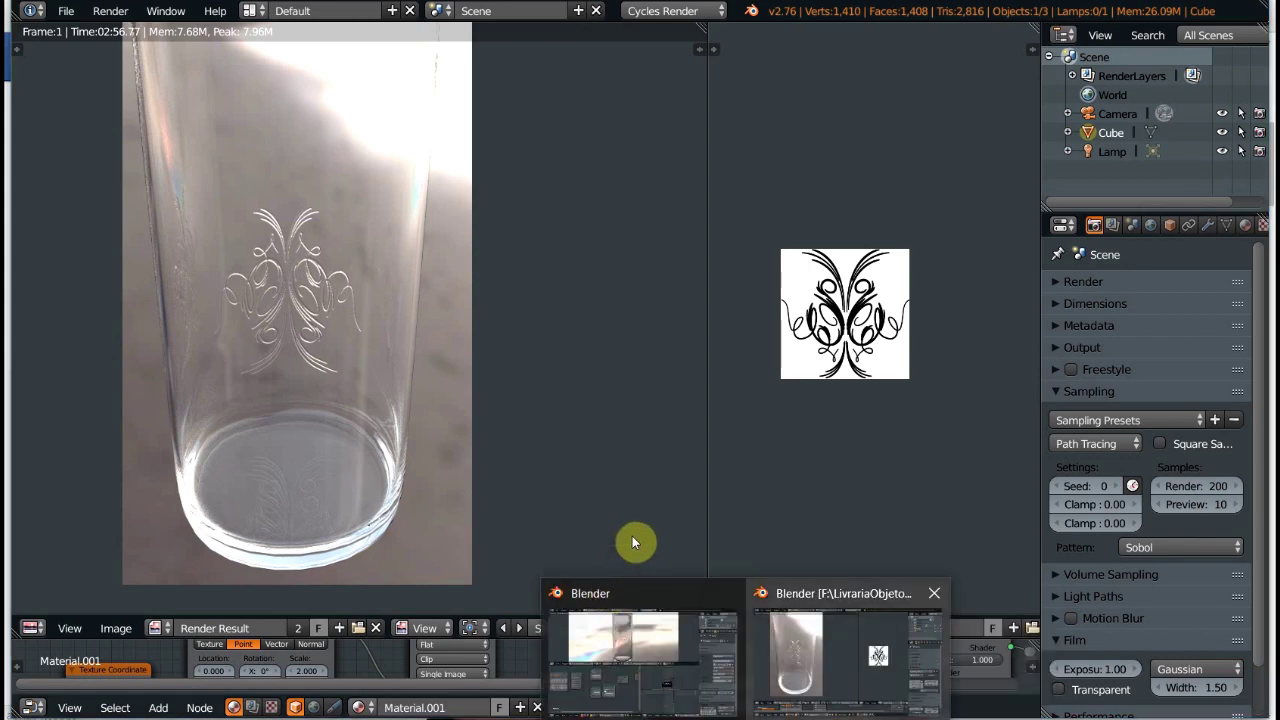
click(595, 645)
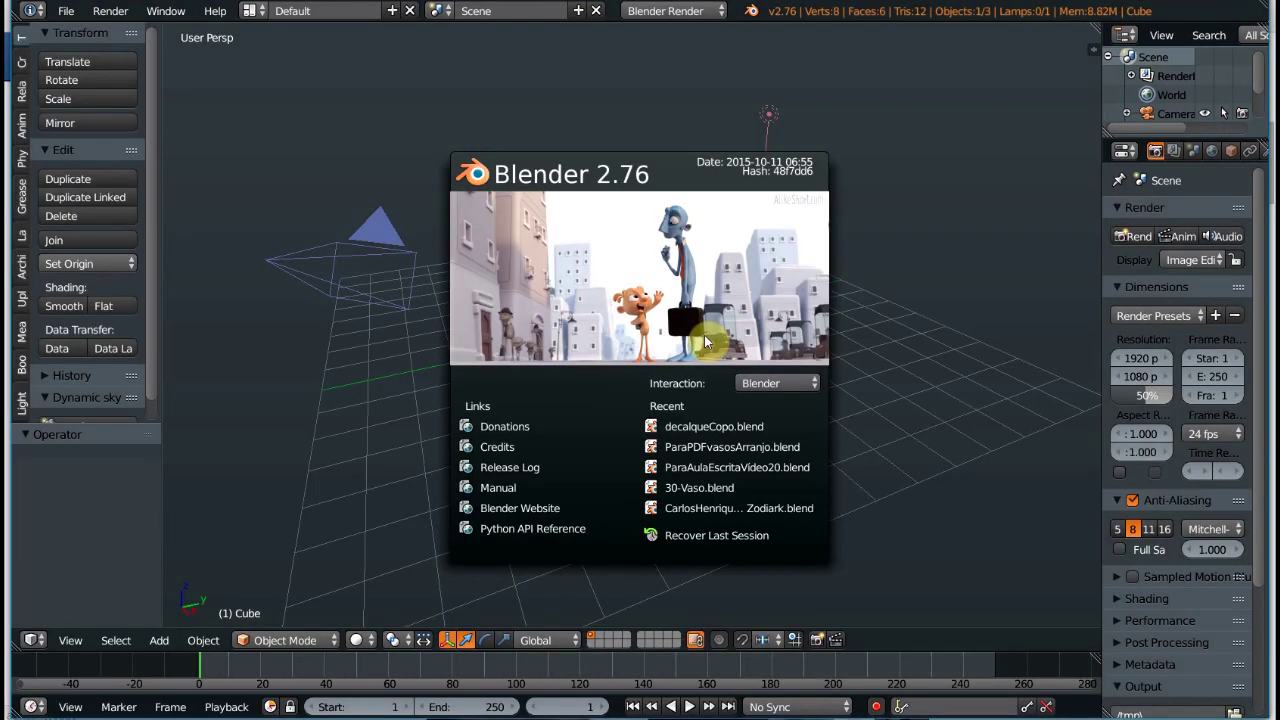
click(703, 343)
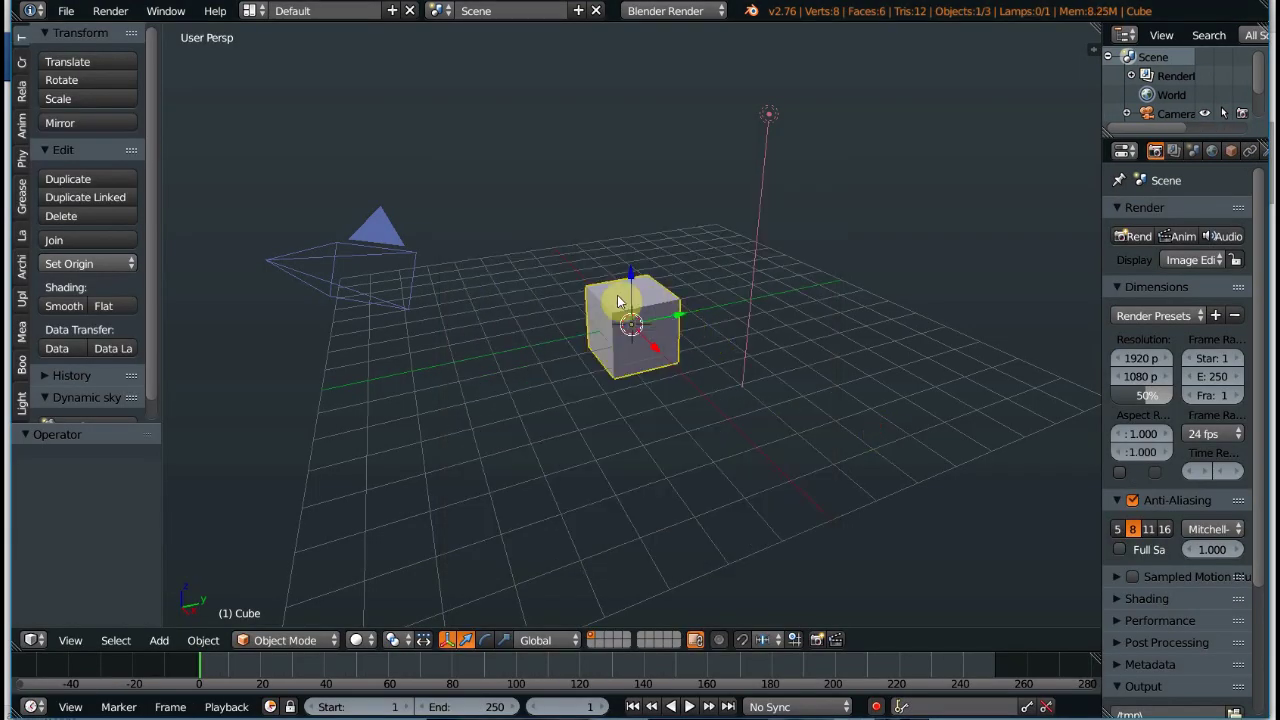
Select the lamp and the camera together and hide both from the viewport
right_click(768, 113)
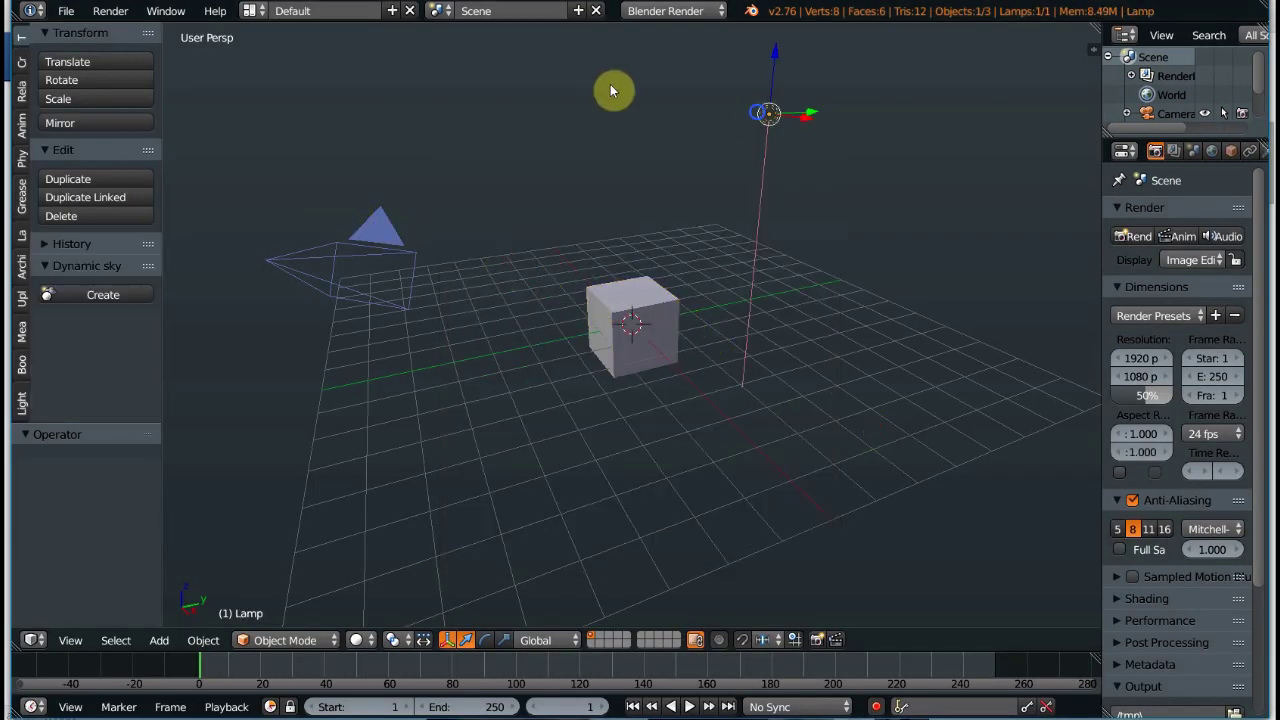
right_click(291, 196)
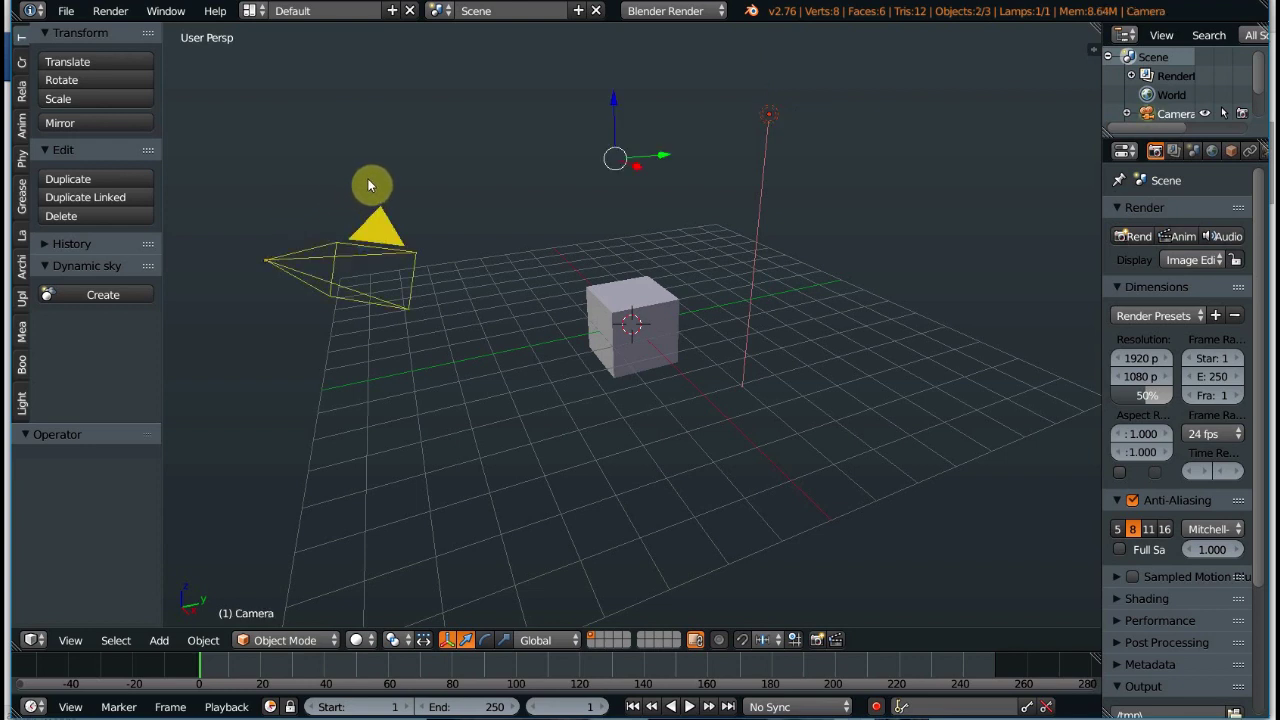
key(h)
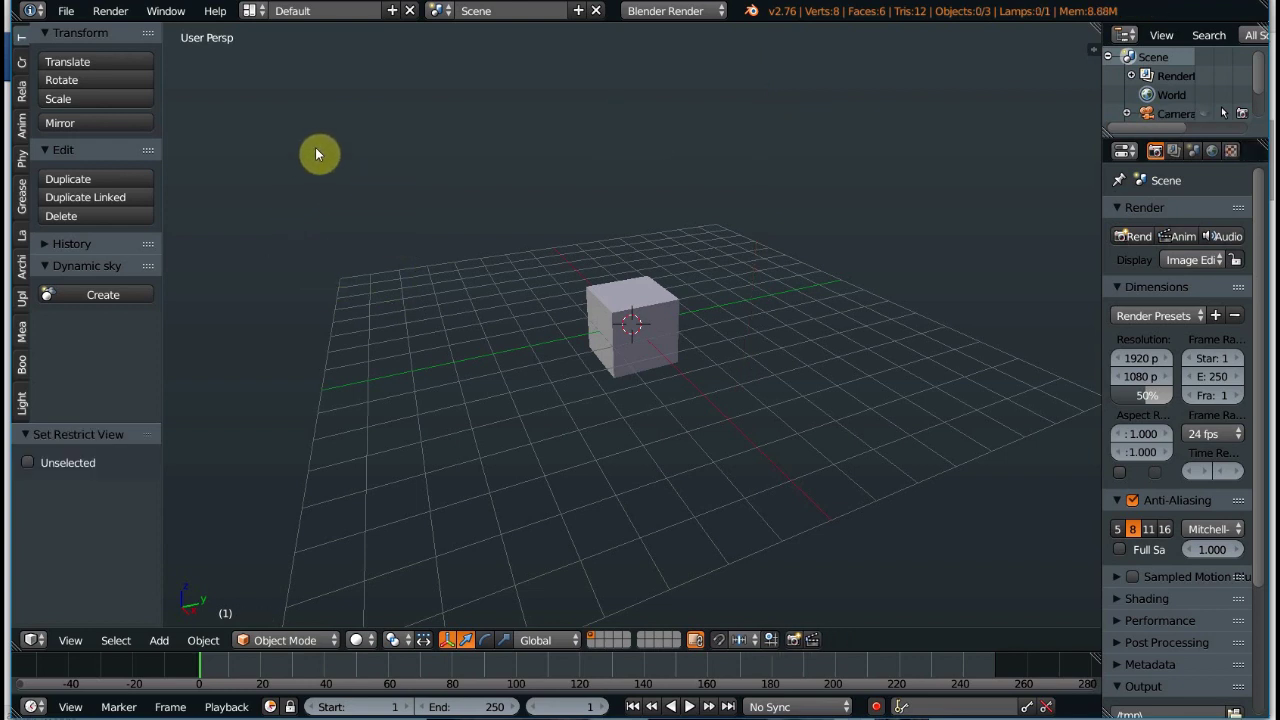
Set the render engine to Cycles Render, show the scene in front orthographic view and hide the tool shelf
click(661, 11)
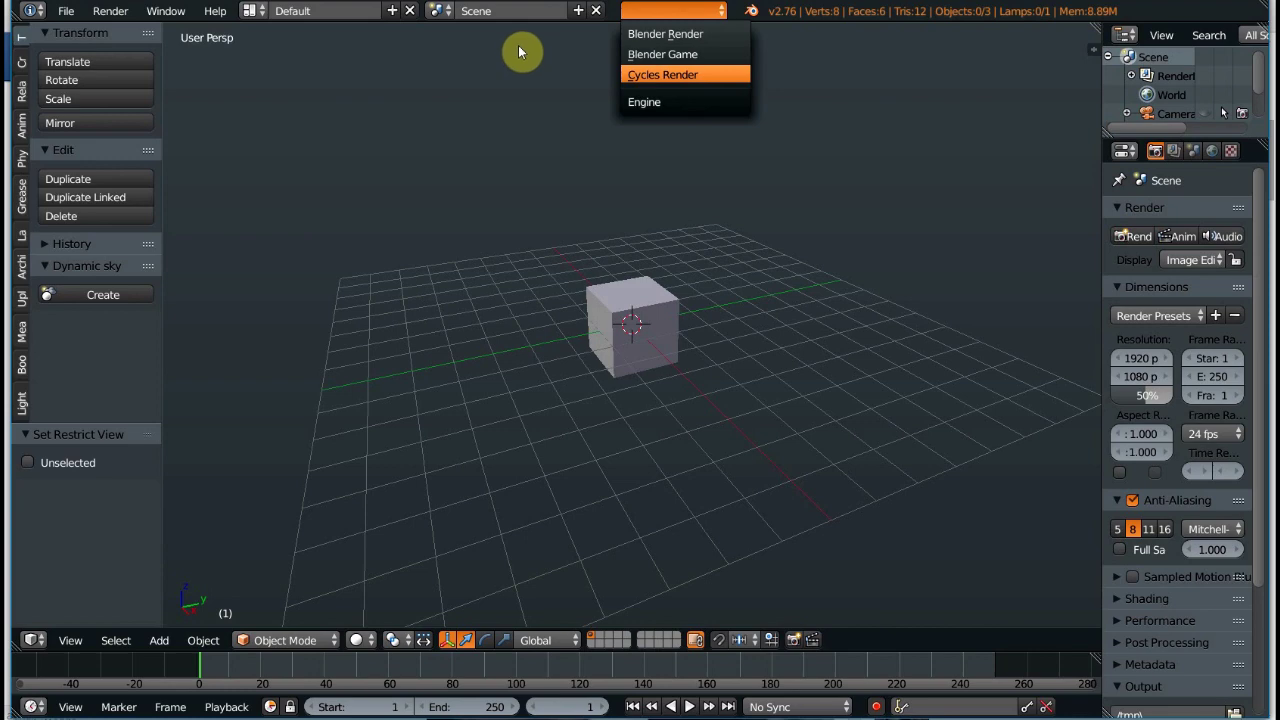
key(Return)
key(KP_1)
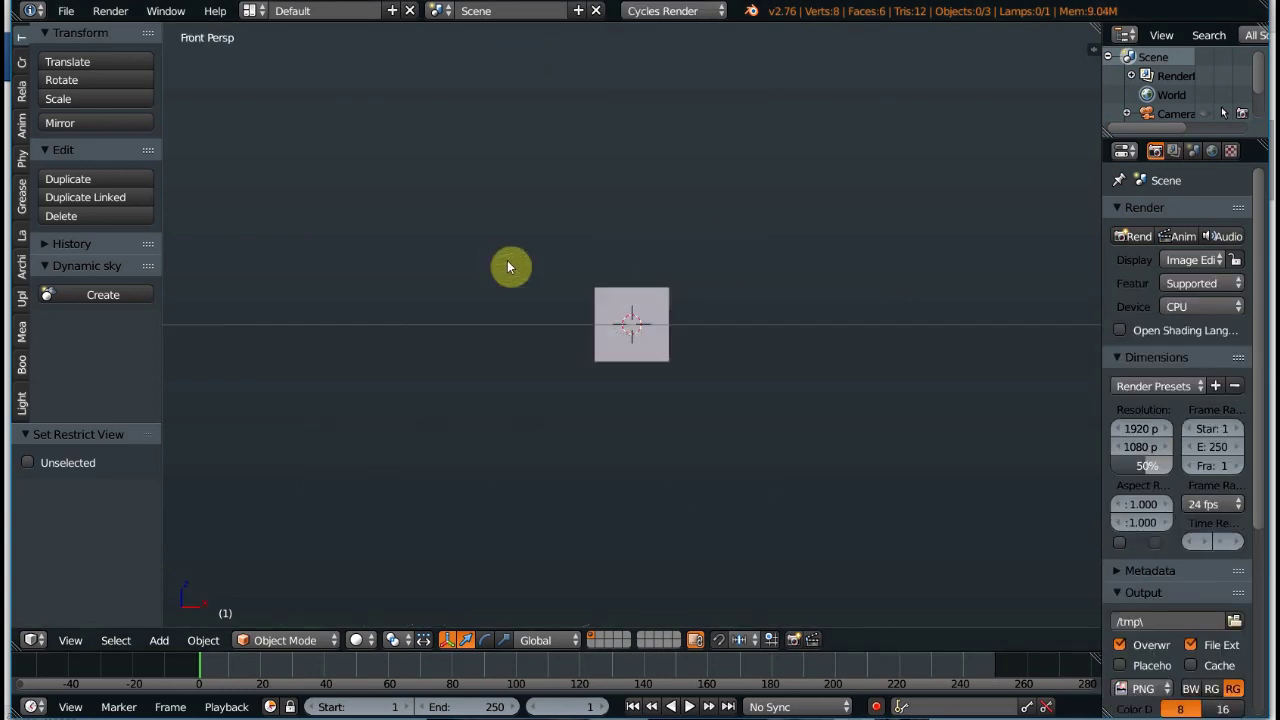
key(KP_5)
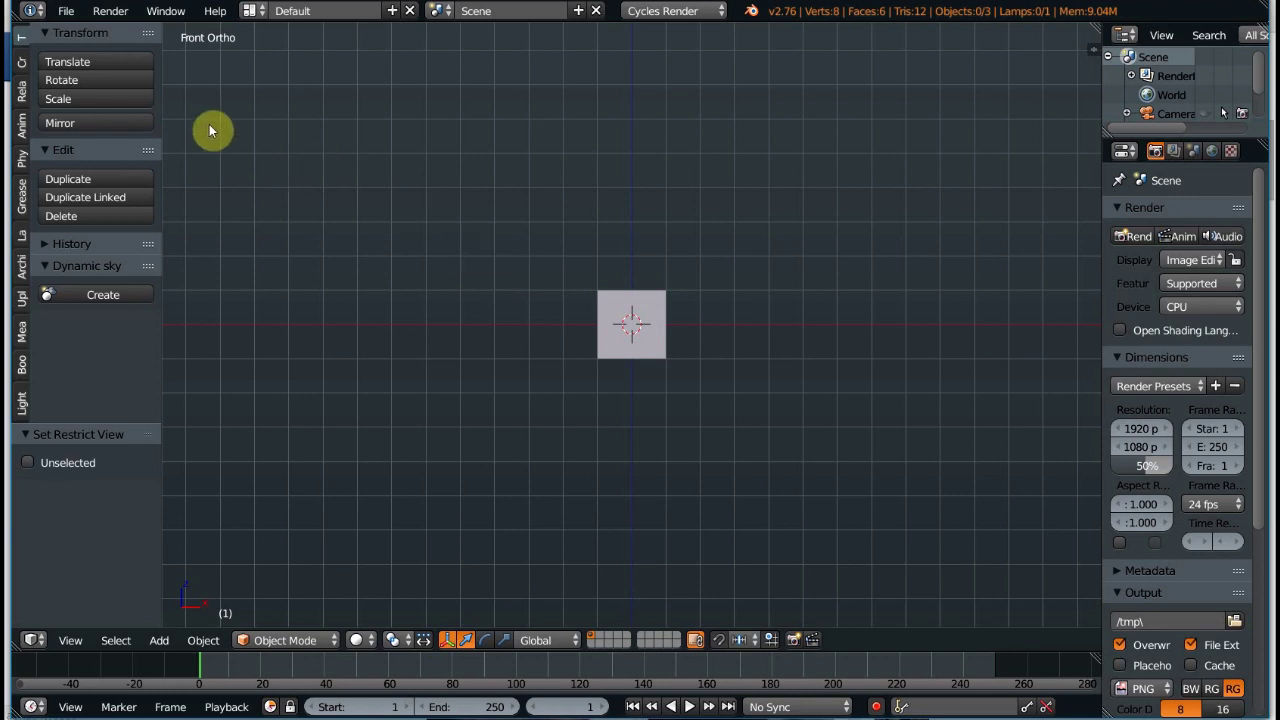
key(t)
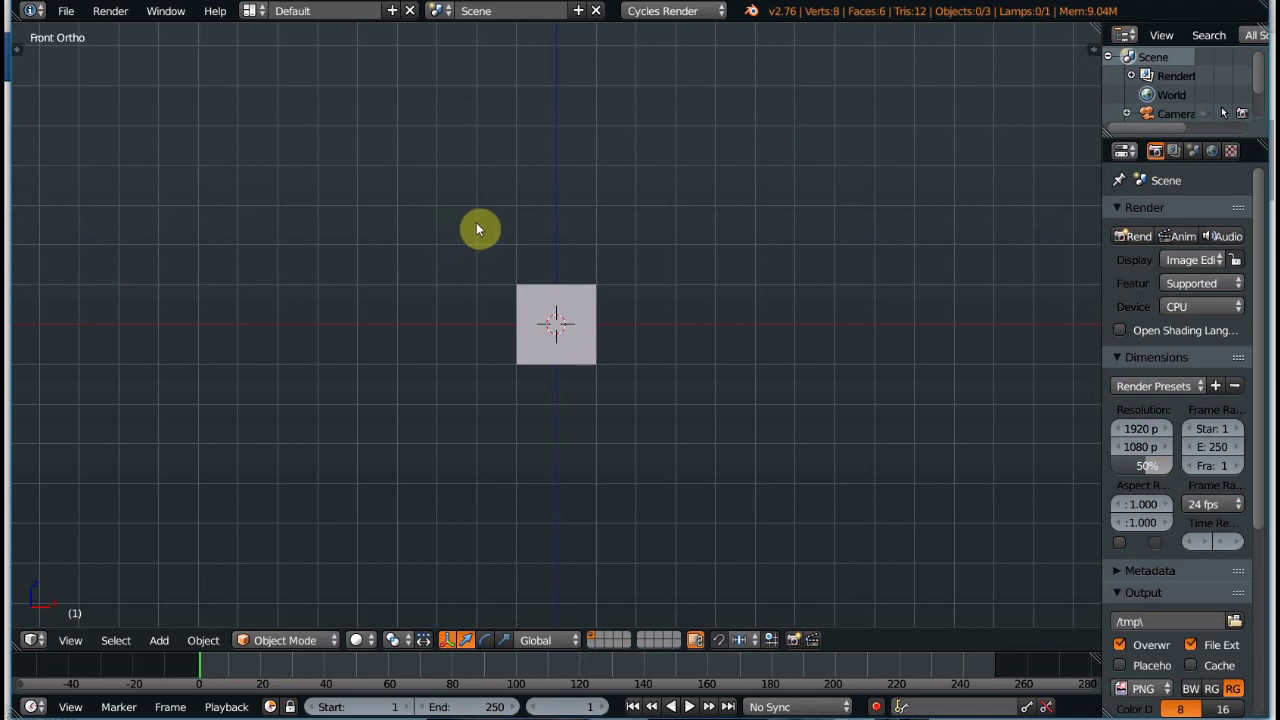
In Edit Mode, move the cube's whole mesh up 1 unit along Z so its base sits on the origin, and deselect everything
key(a)
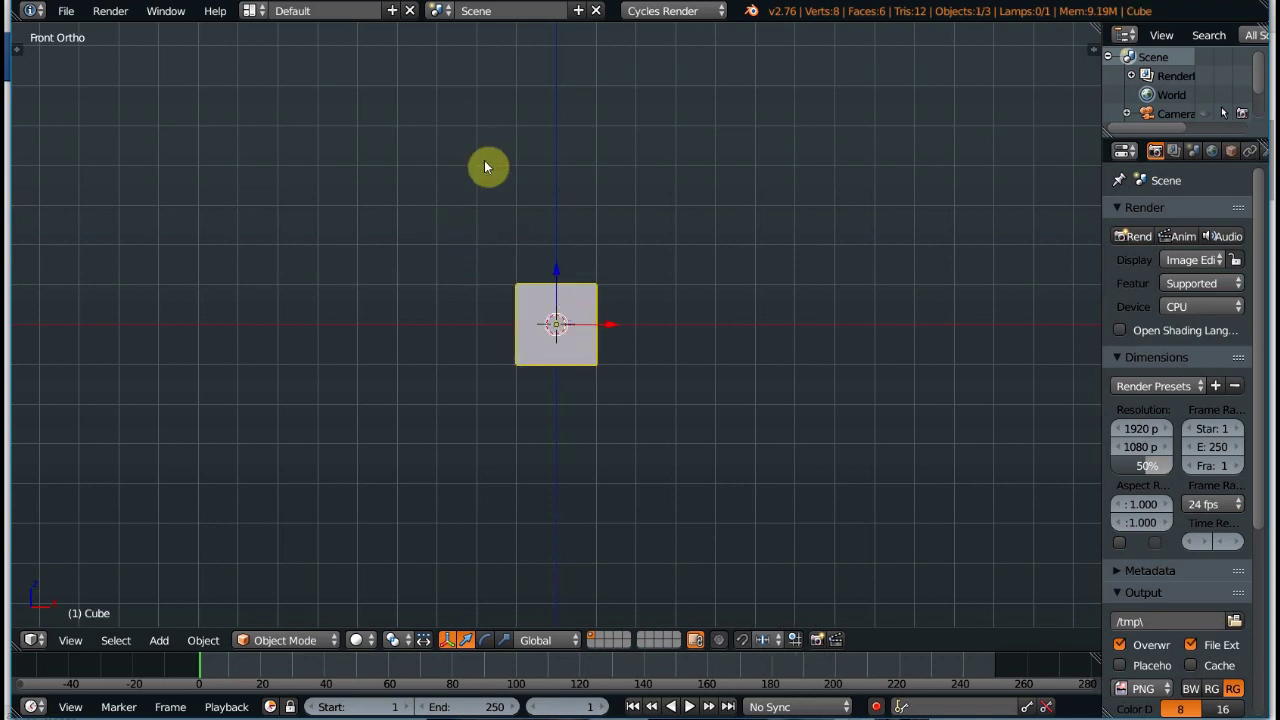
key(Tab)
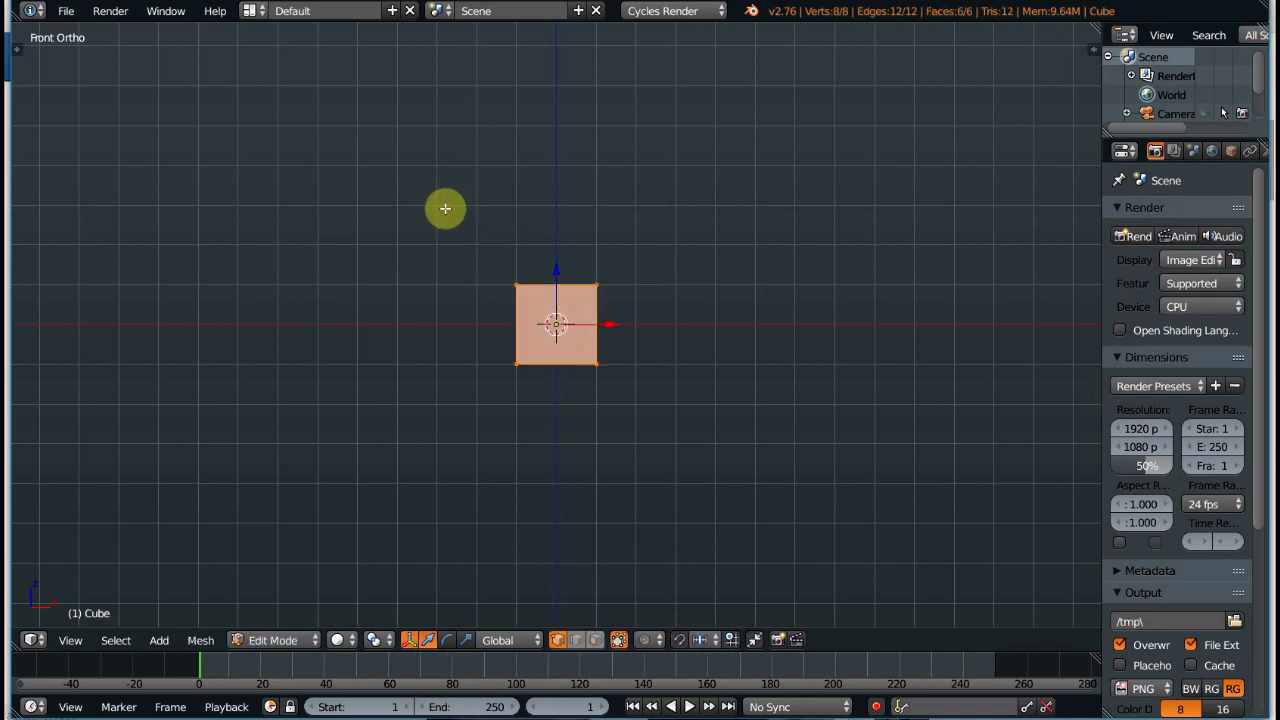
drag(557, 266, 448, 177)
key(ctrl+space)
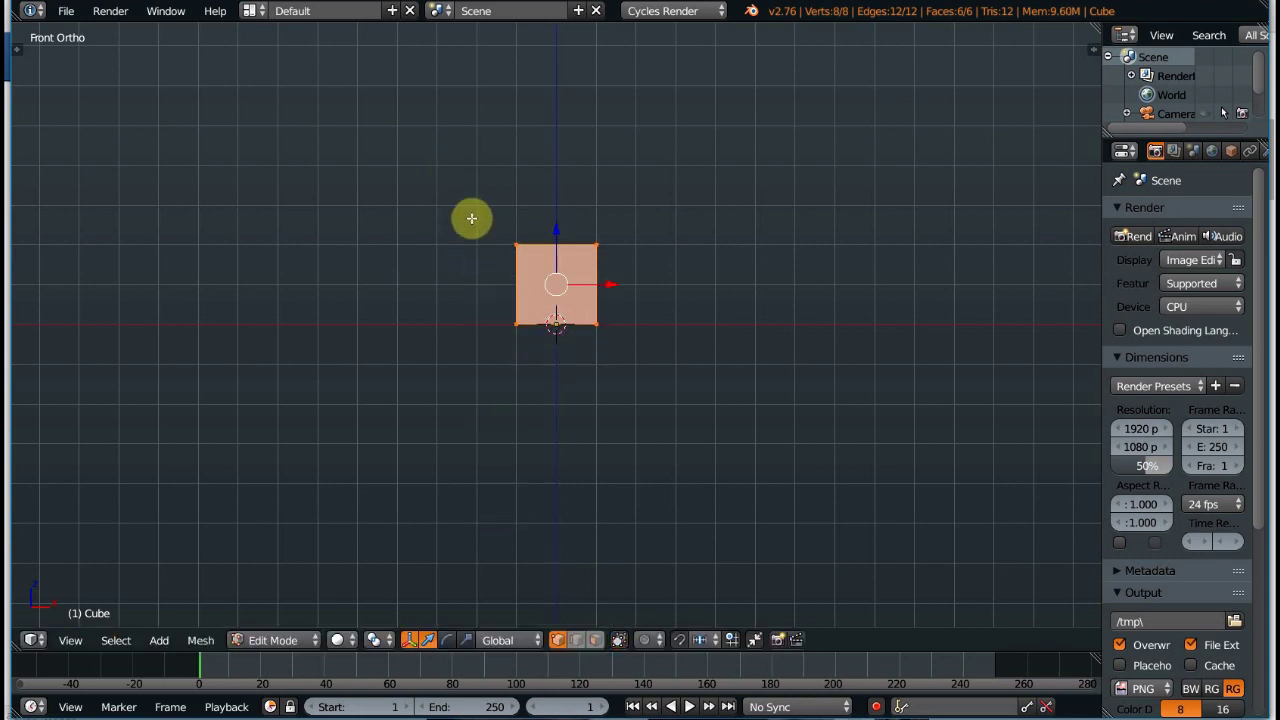
key(a)
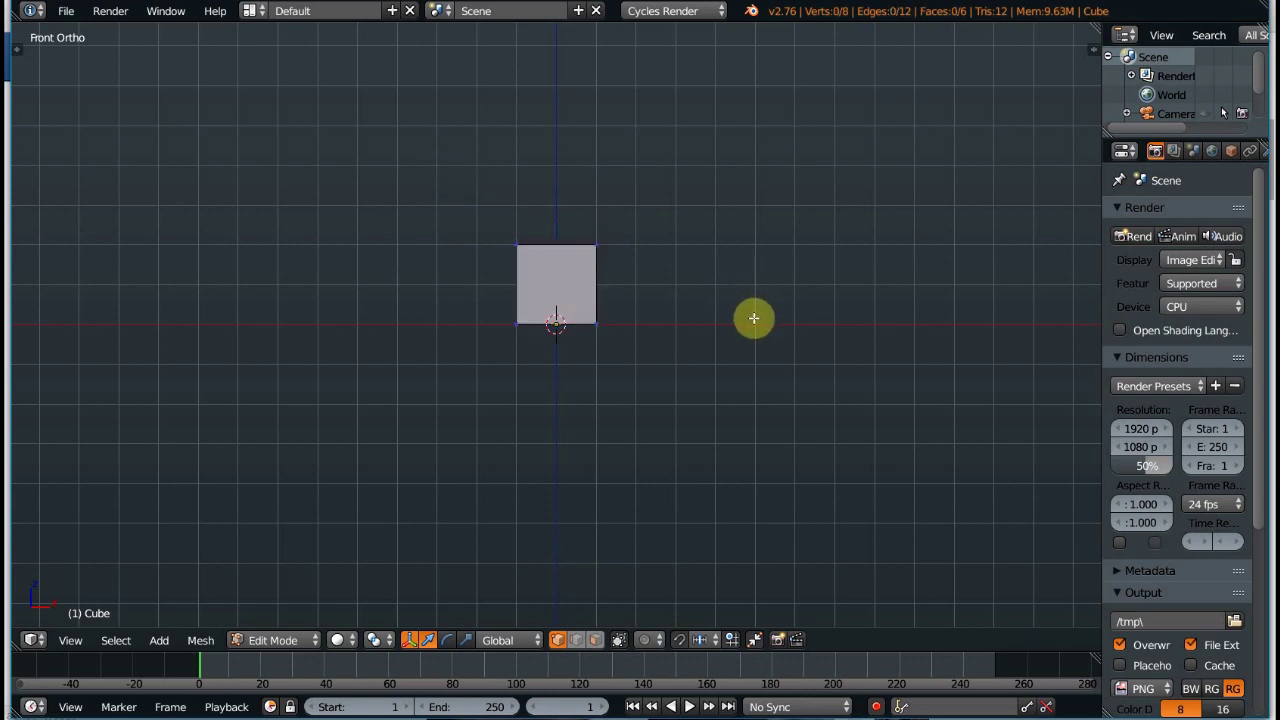
Start the Screencast Keys display from the viewport's properties sidebar and hide the sidebar again
key(n)
scroll(1000, 480, down, 5)
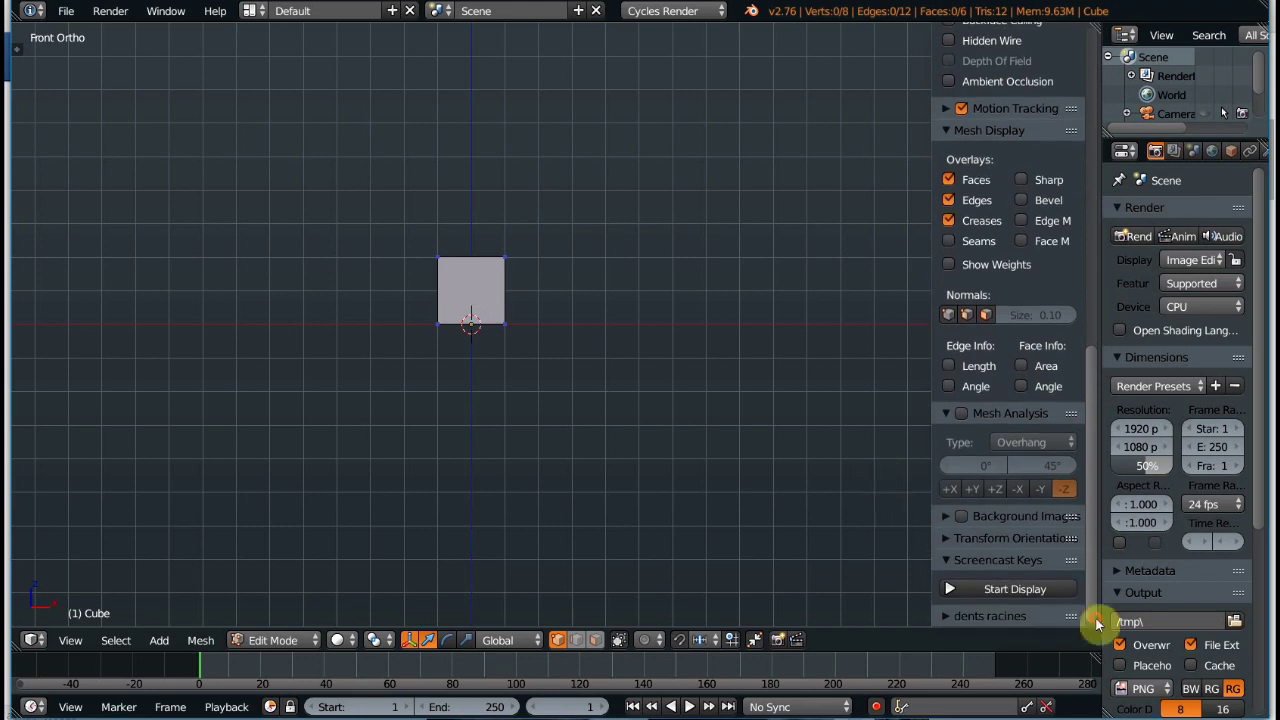
click(1007, 588)
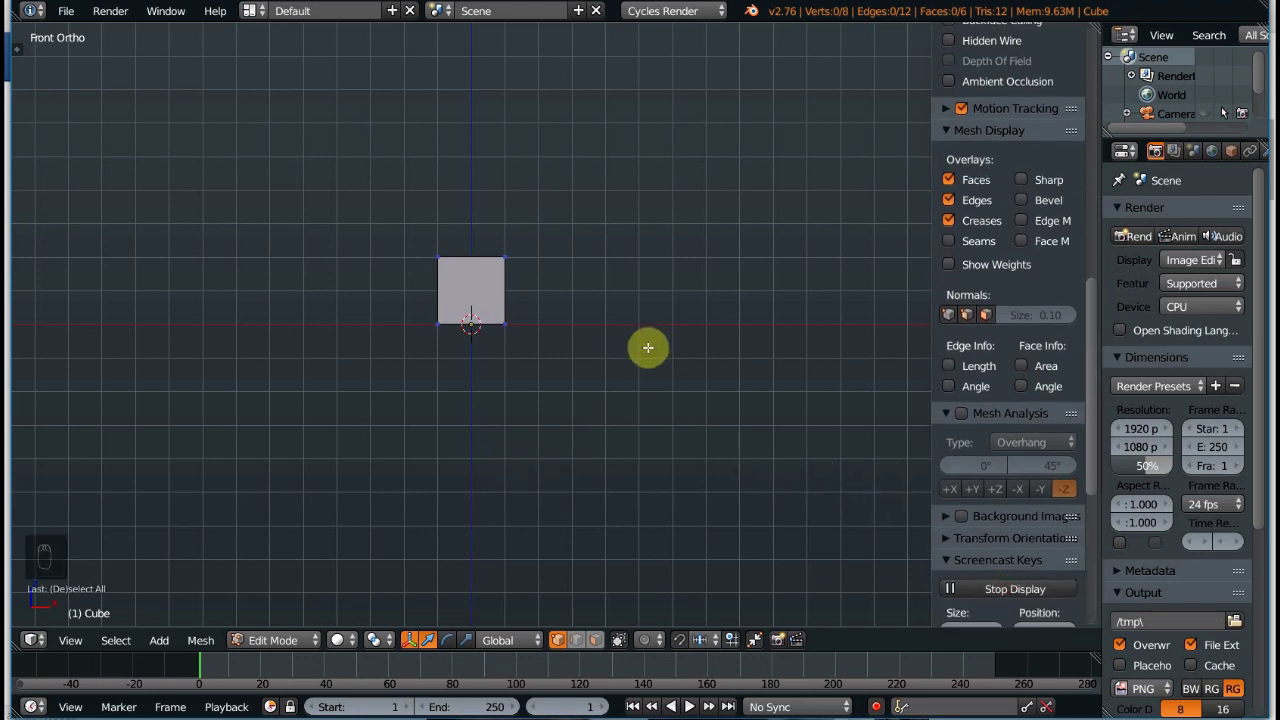
key(n)
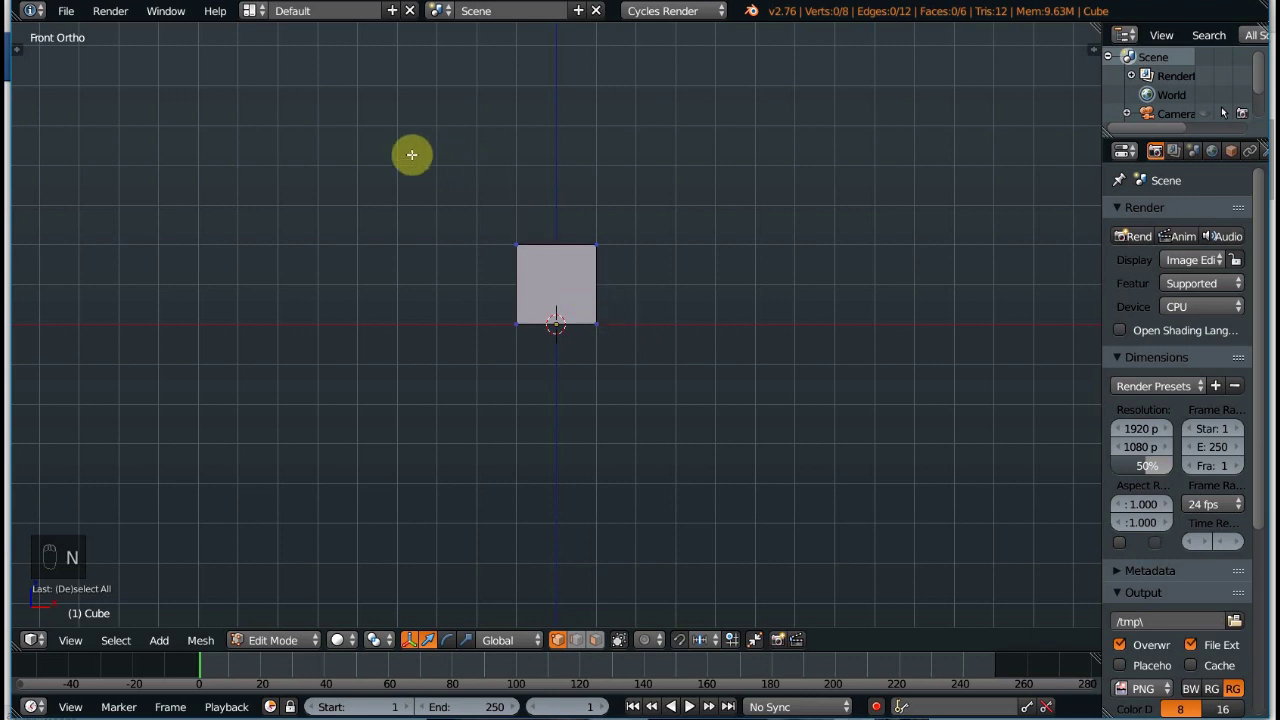
Box-select the mesh's top vertices and raise them about 2 units along Z
key(b)
mouse_move(625, 275)
mouse_down()
mouse_move(471, 209)
mouse_move(503, 200)
mouse_up()
key(g)
key(z)
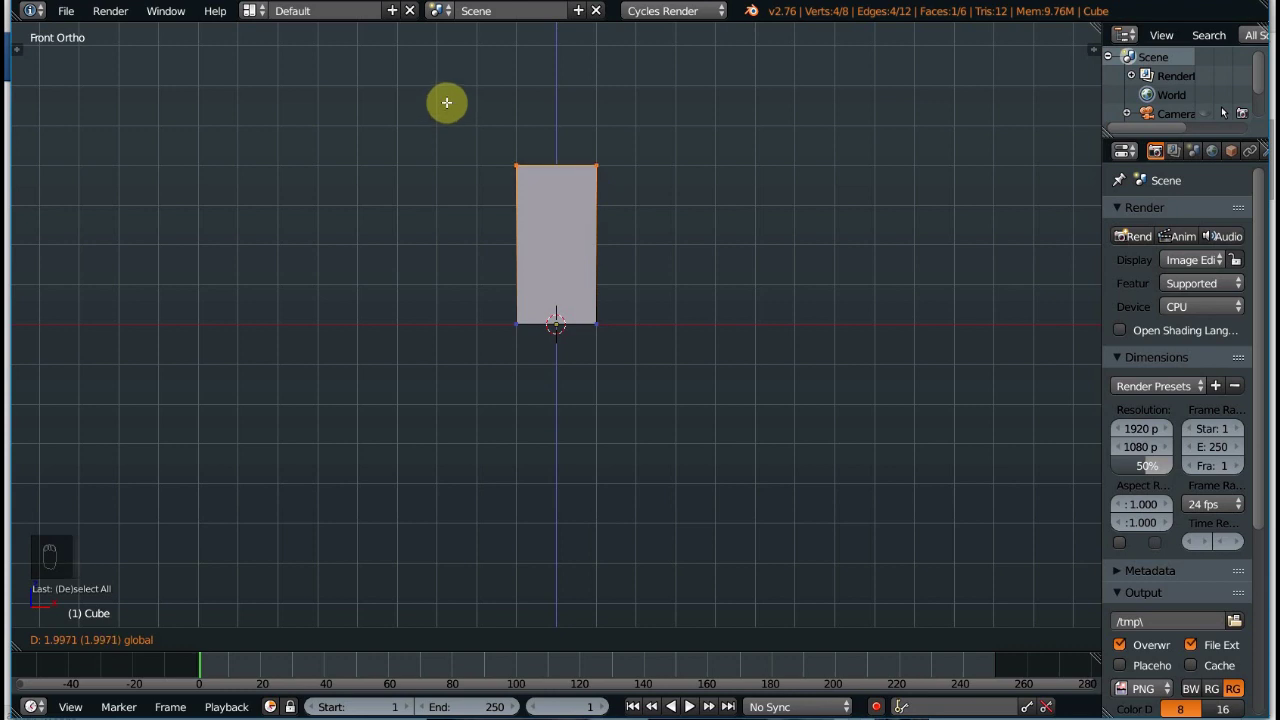
click(447, 102)
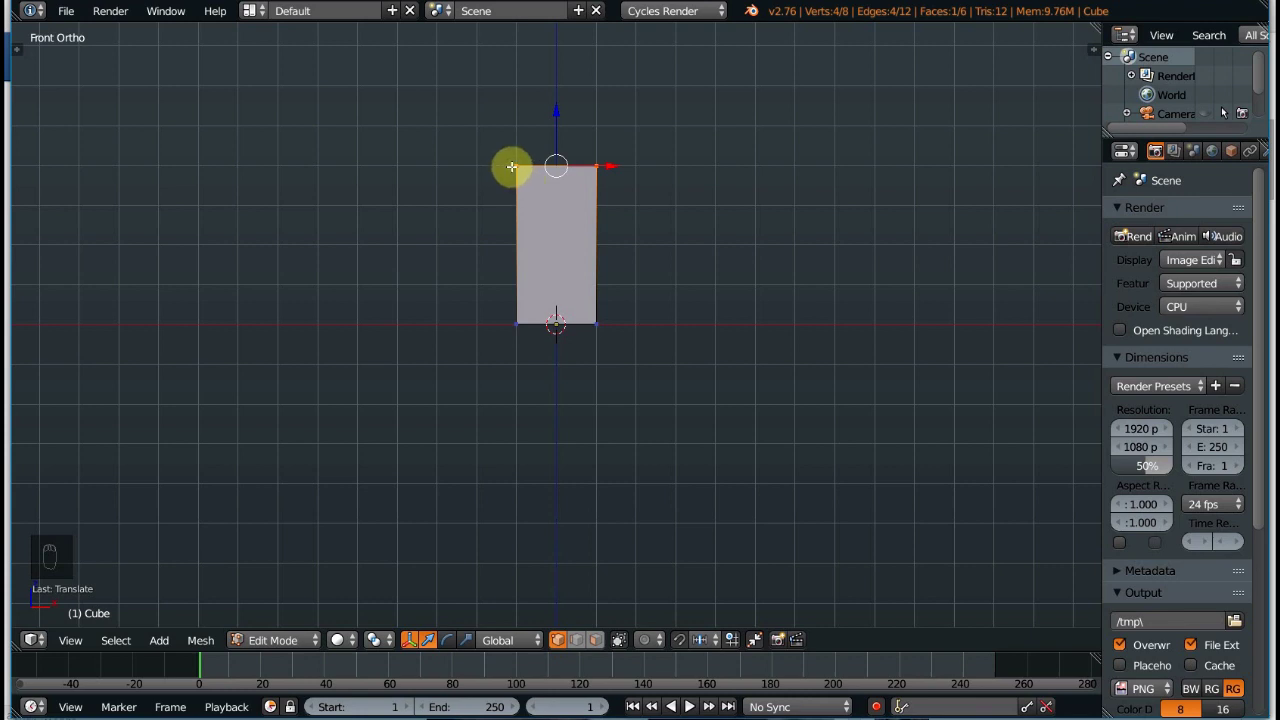
In face select mode, inset the block's top face by about 0.1 in top view to form the rim
key(ctrl+Tab)
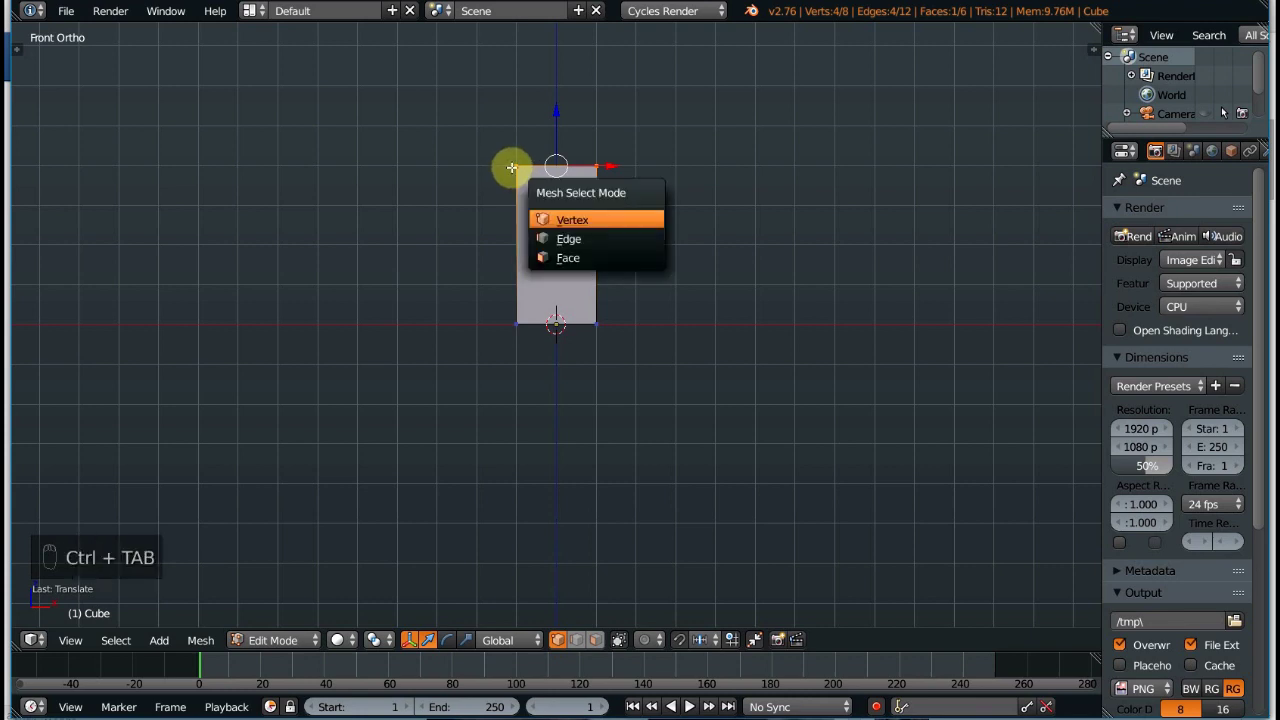
click(520, 254)
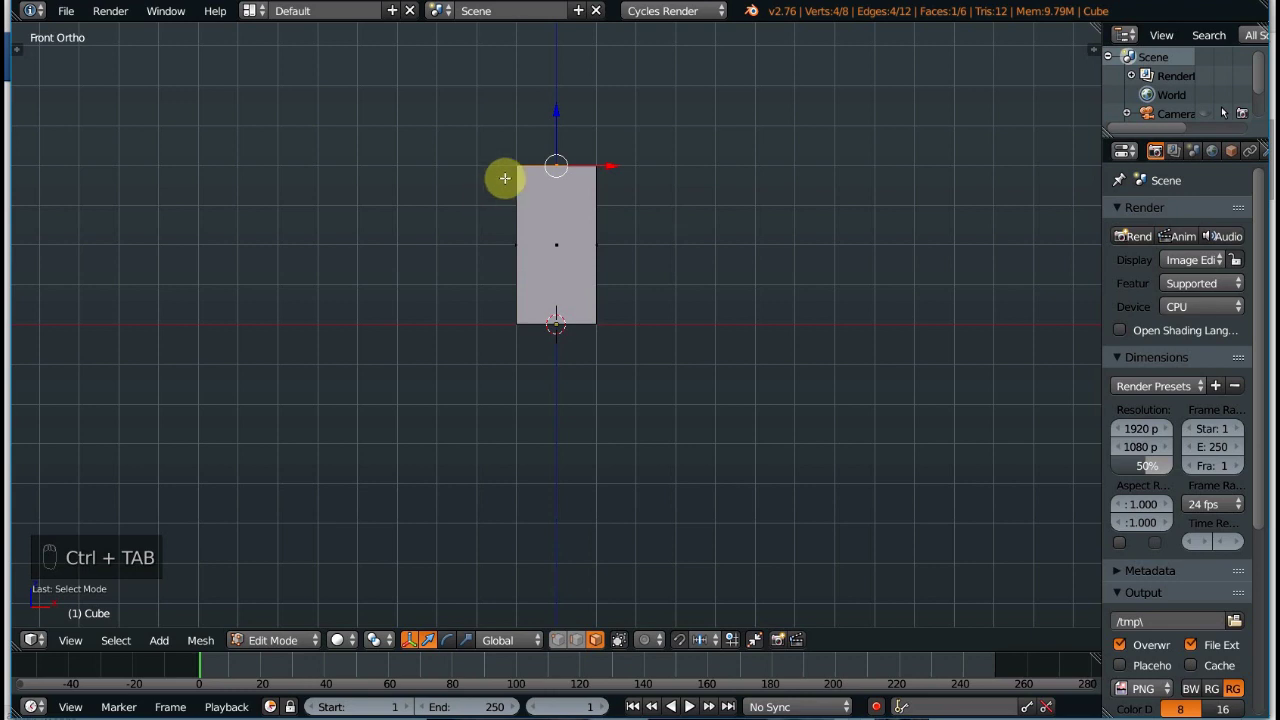
key(KP_7)
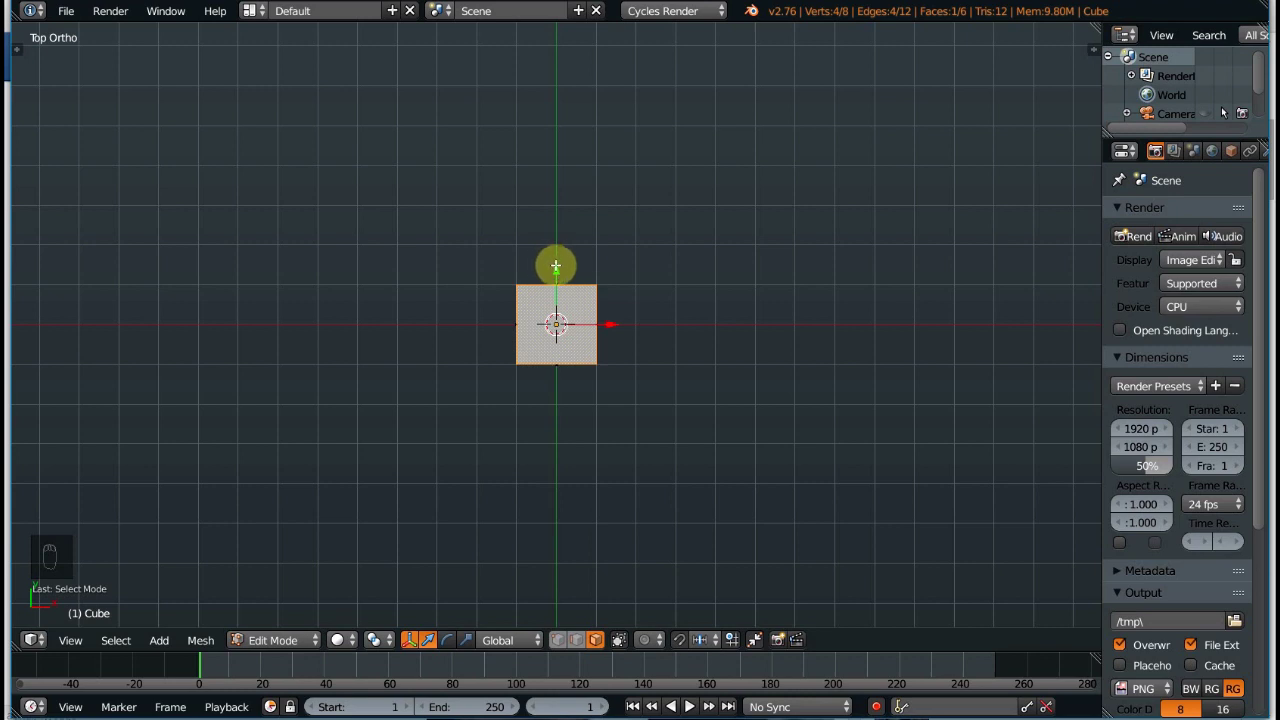
key(i)
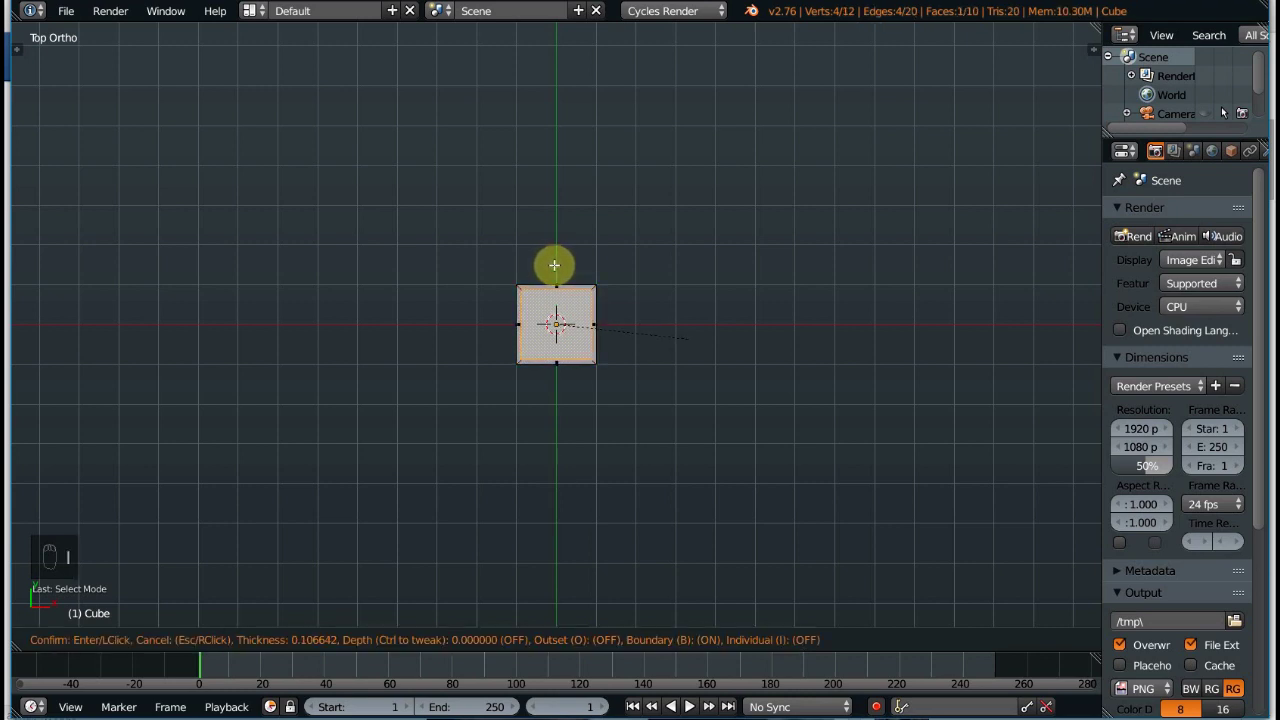
click(689, 340)
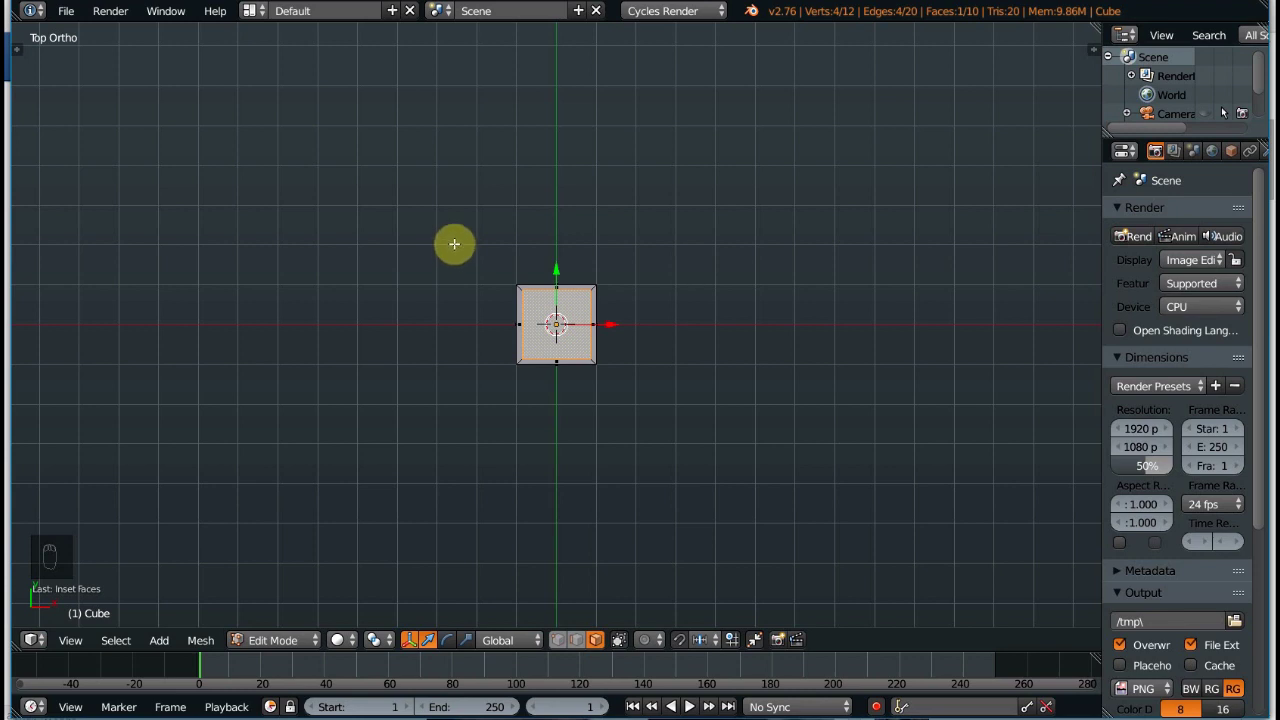
In wireframe front view, extrude the inset top face down to just above the base to hollow out the block
key(KP_1)
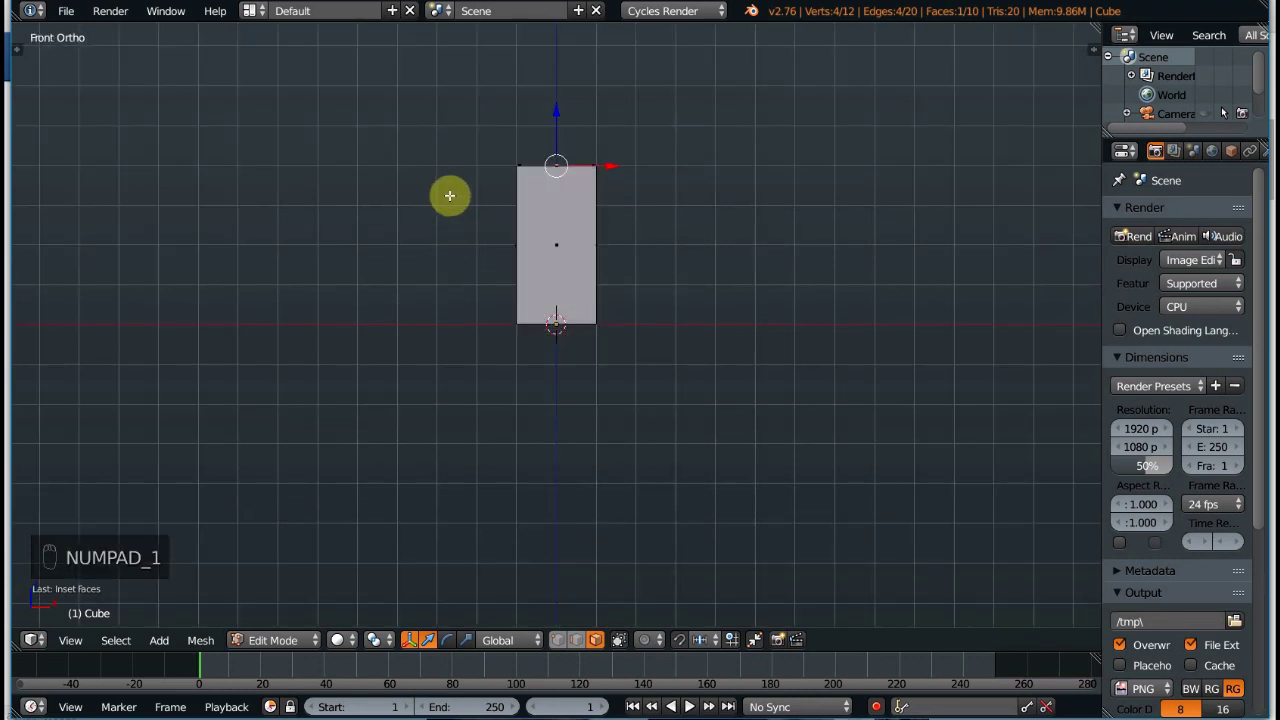
key(z)
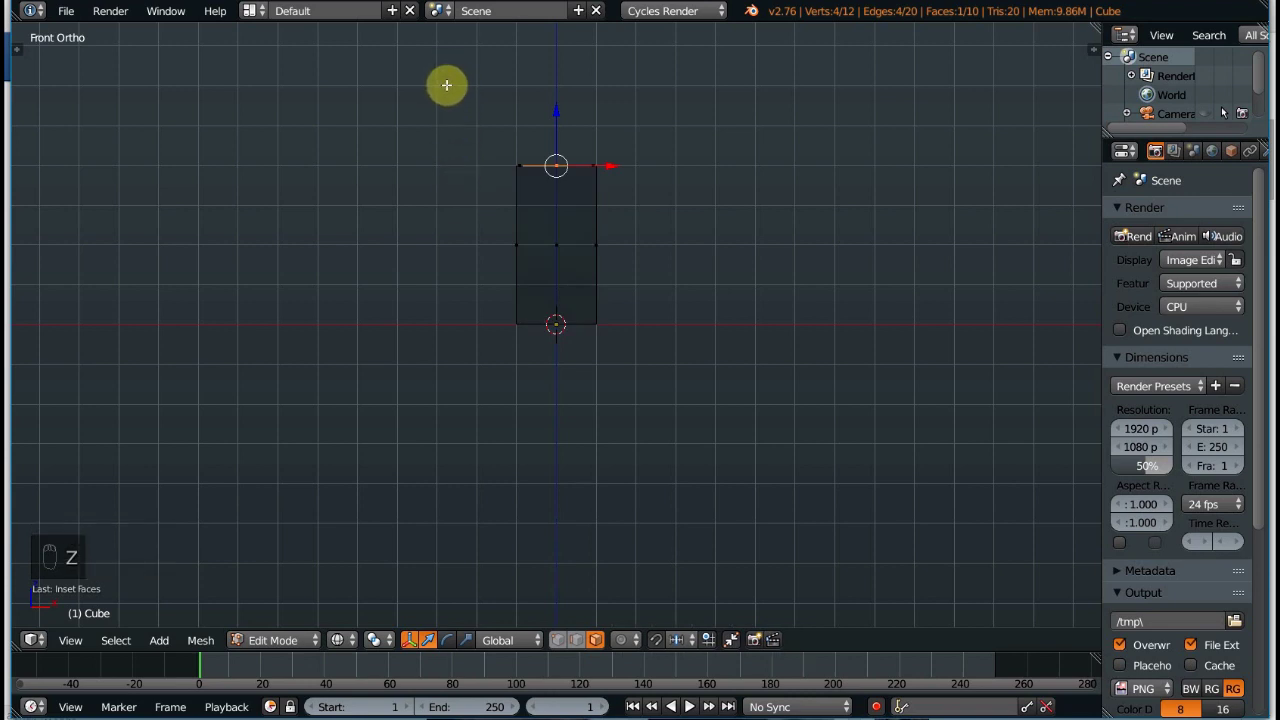
key(e)
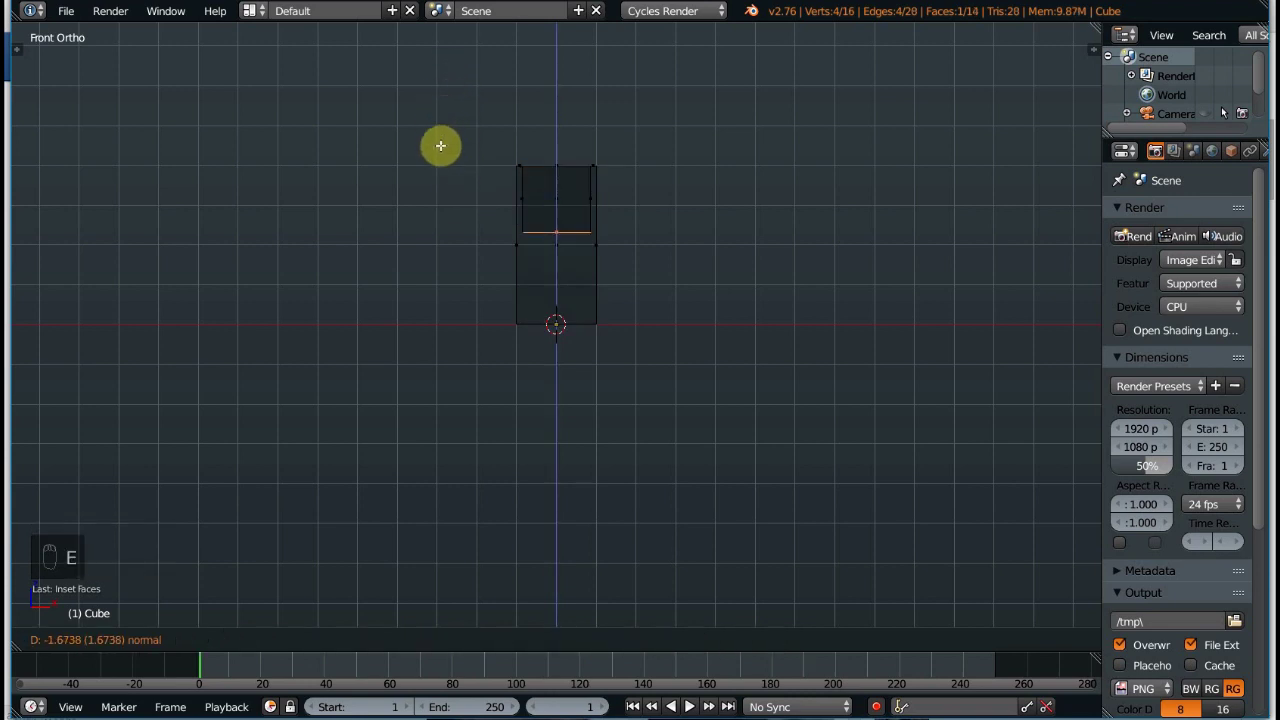
click(431, 208)
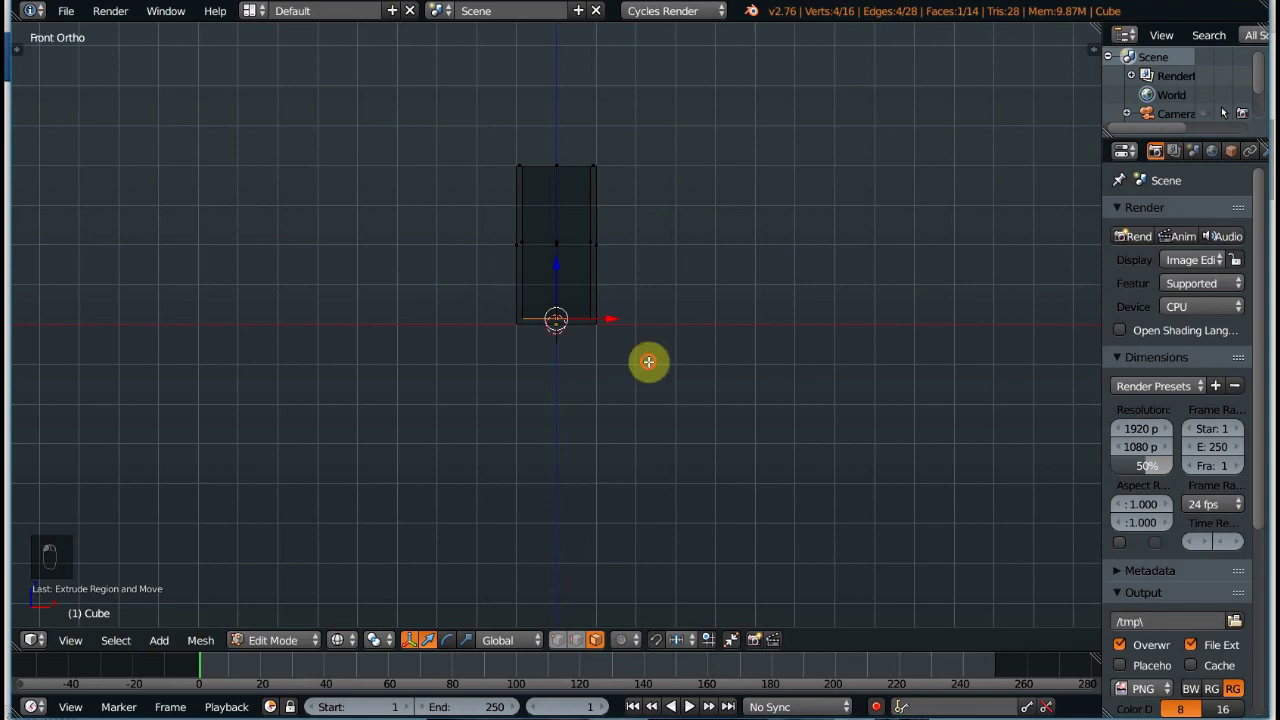
Add a loop cut around the inner wall and slide it down to just above the inner floor, factor about -0.97
ctrl+middle_drag(648, 362, 532, 284)
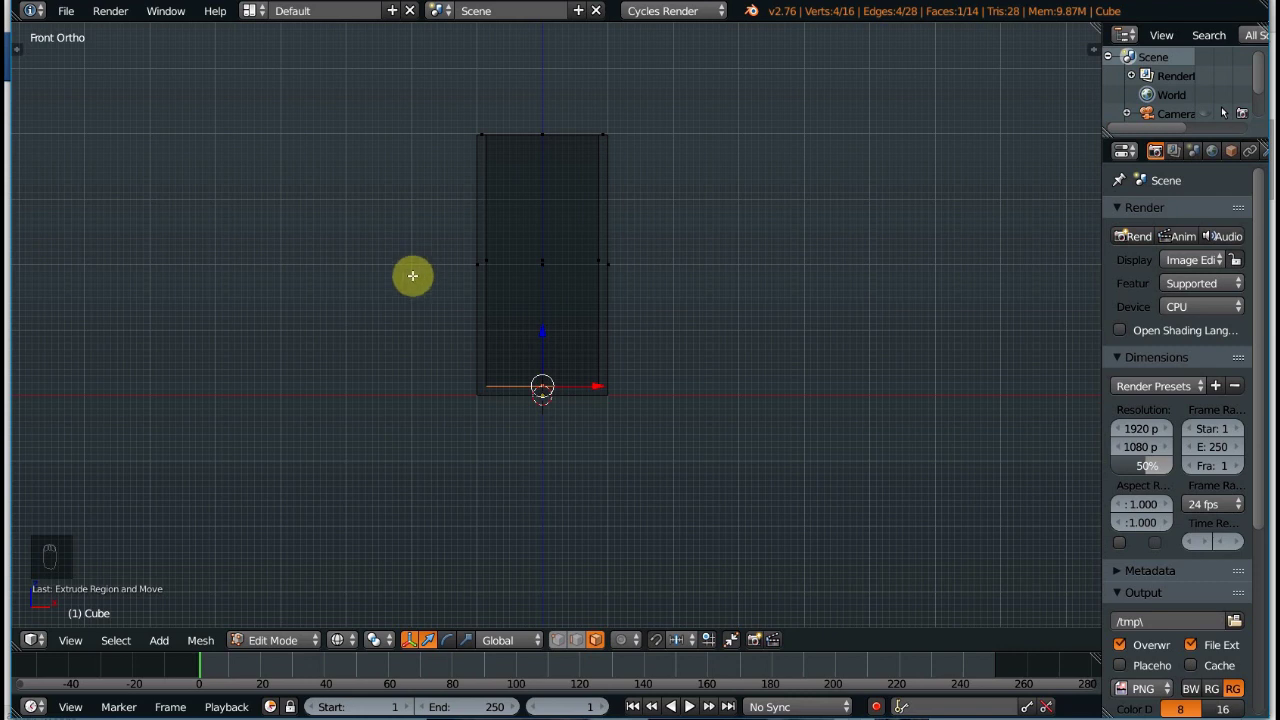
key(ctrl+r)
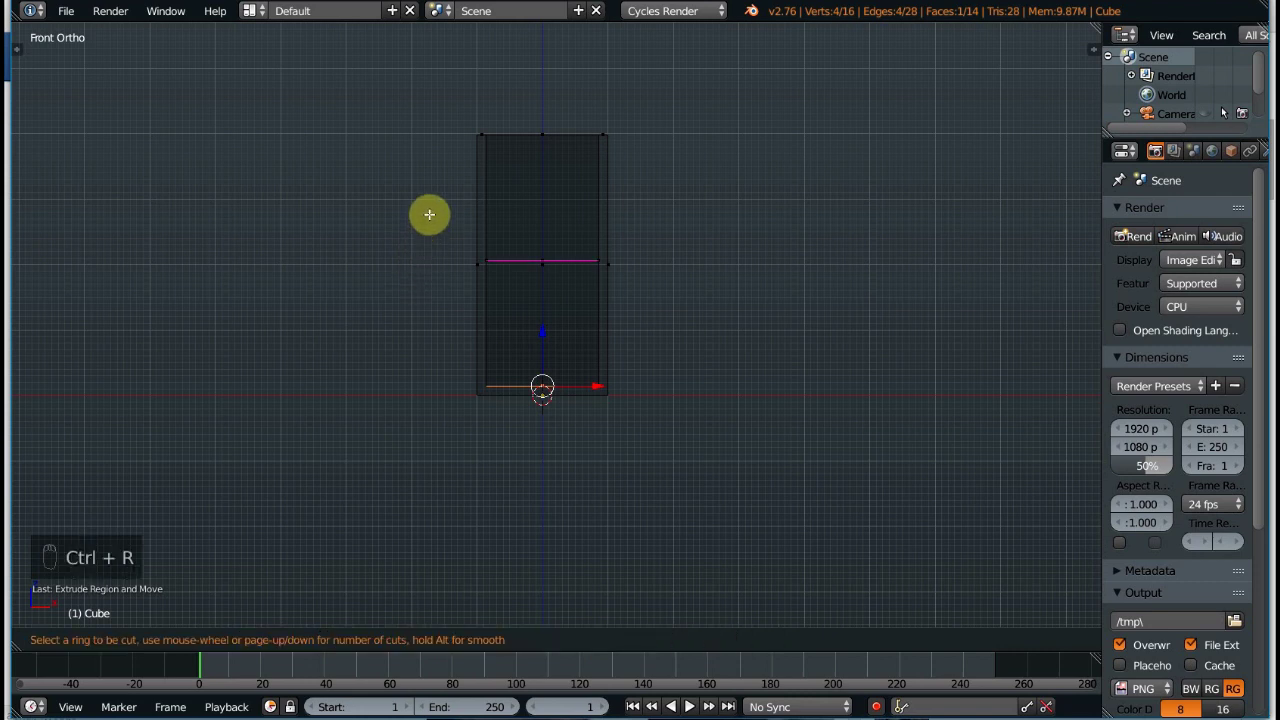
click(536, 285)
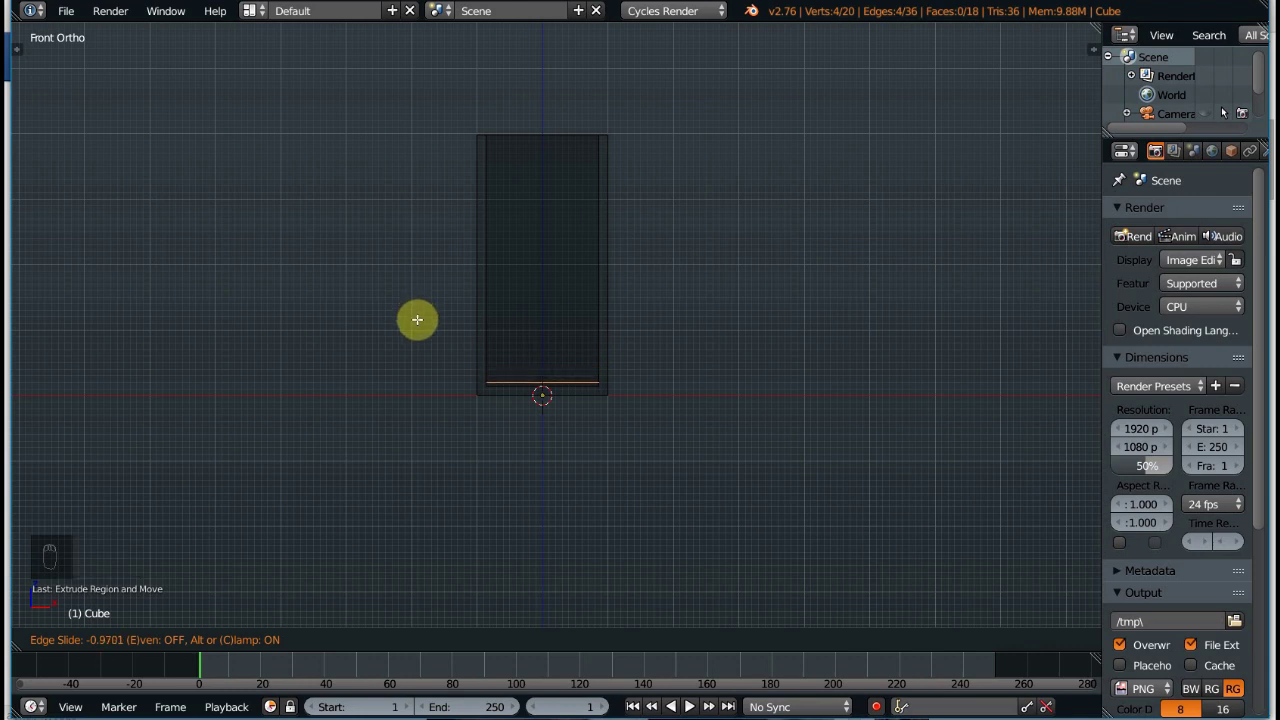
click(417, 319)
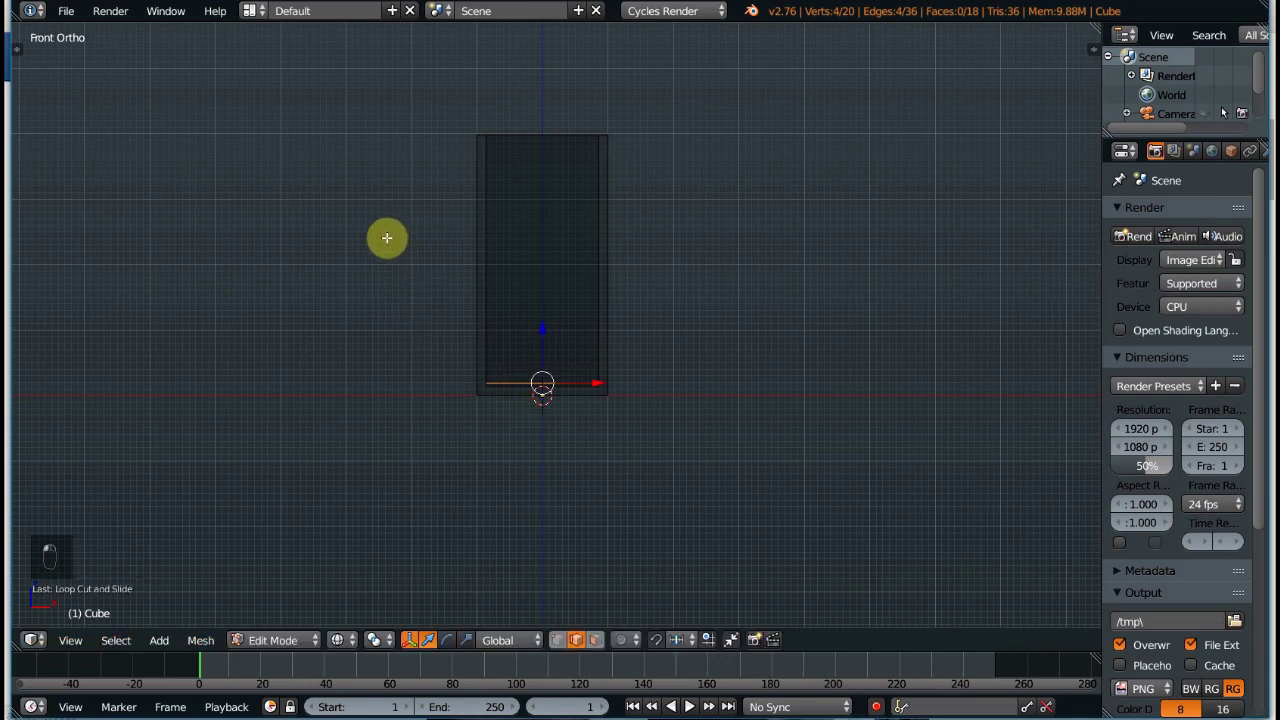
Try a second loop cut halfway up the inner wall, and undo it
key(ctrl+r)
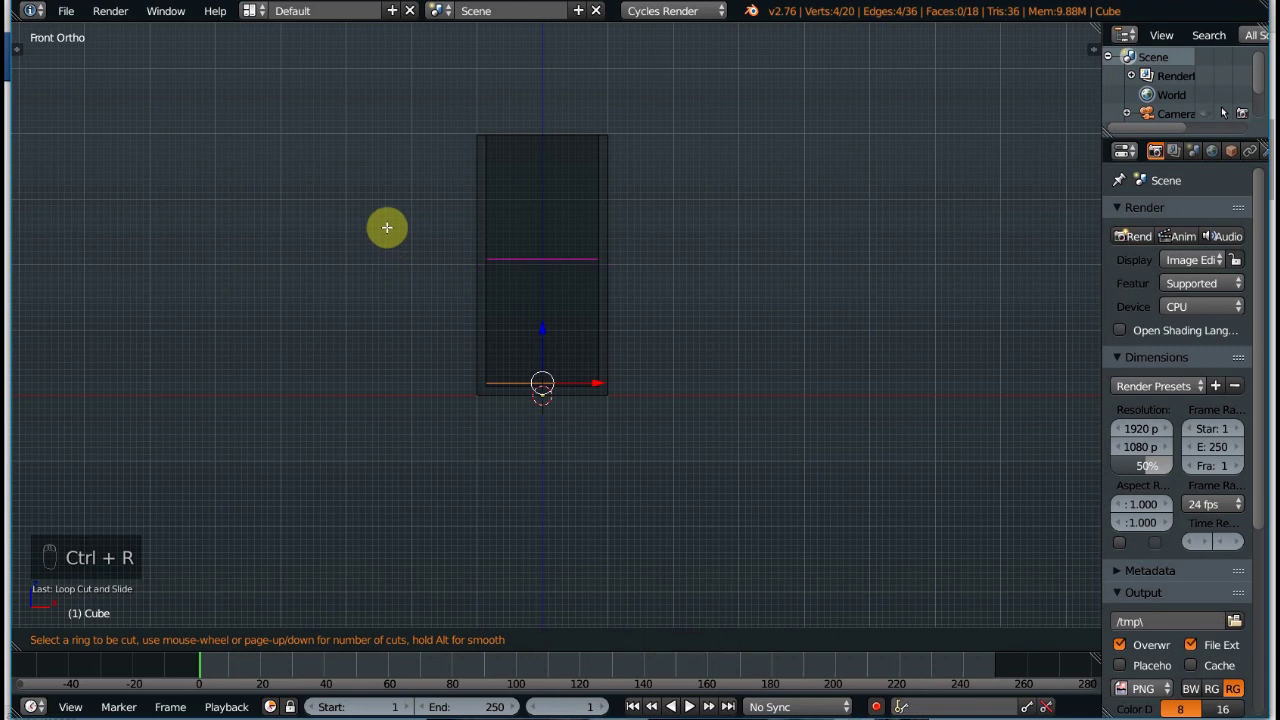
click(483, 292)
click(486, 295)
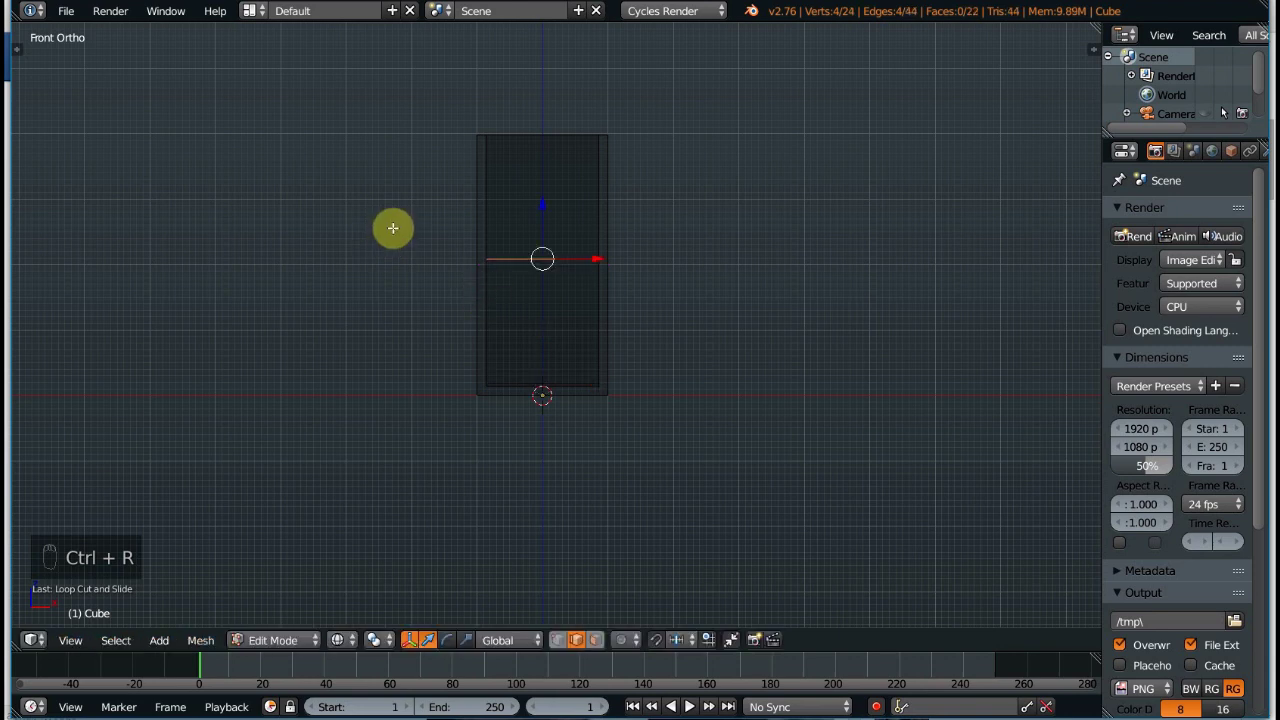
key(ctrl+z)
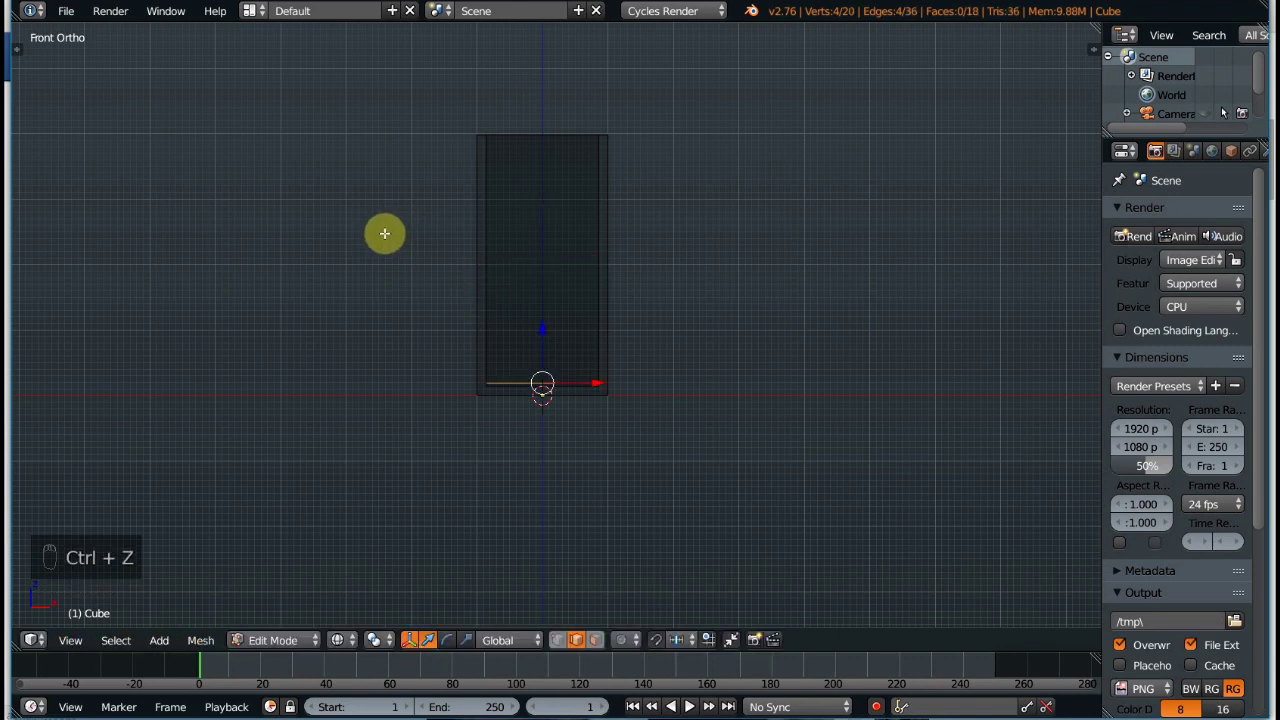
Add a loop cut around the outer wall and slide it down to about the level of the inner floor
key(ctrl+r)
click(480, 300)
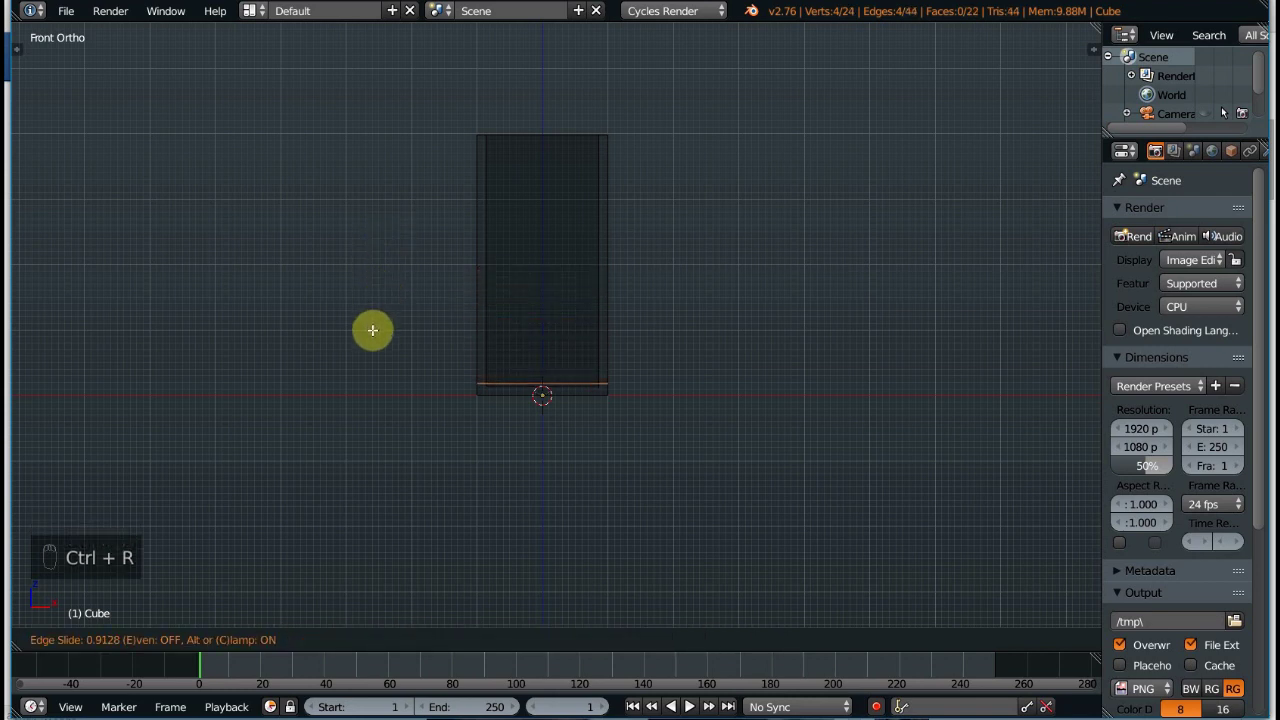
click(464, 421)
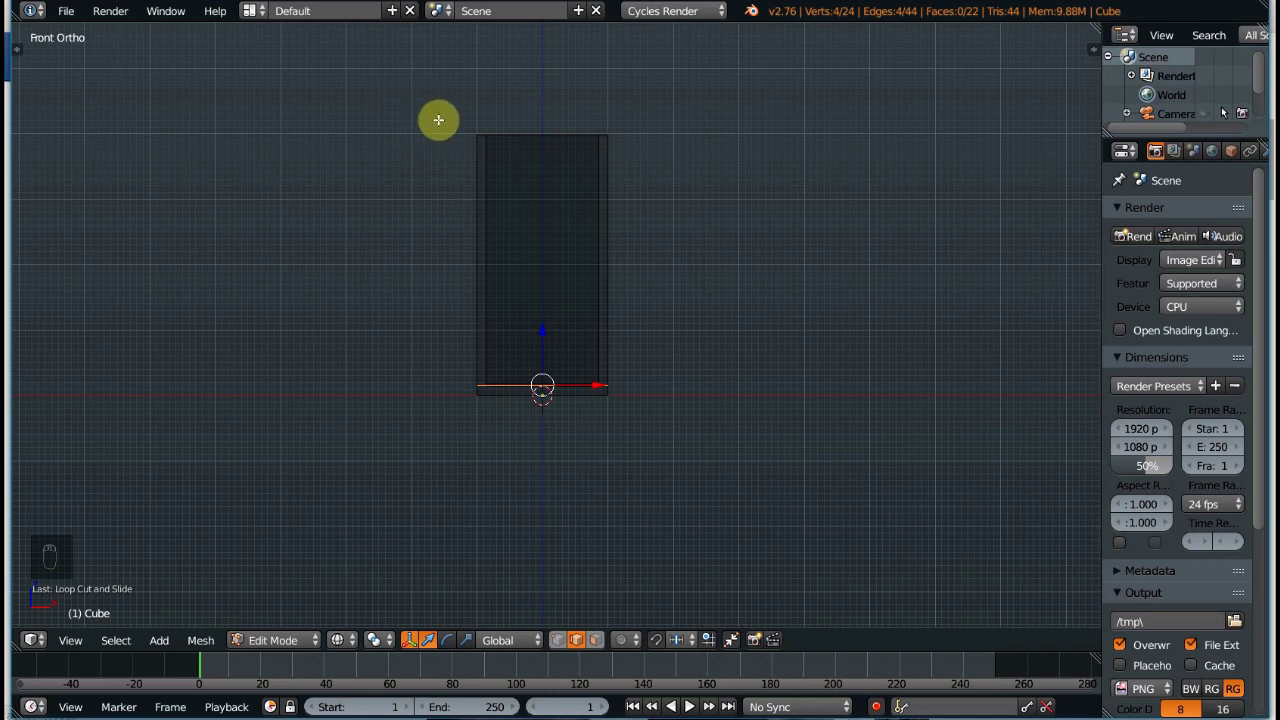
Add a loop cut around the inner wall and move it up along Z to just below the rim
key(ctrl+r)
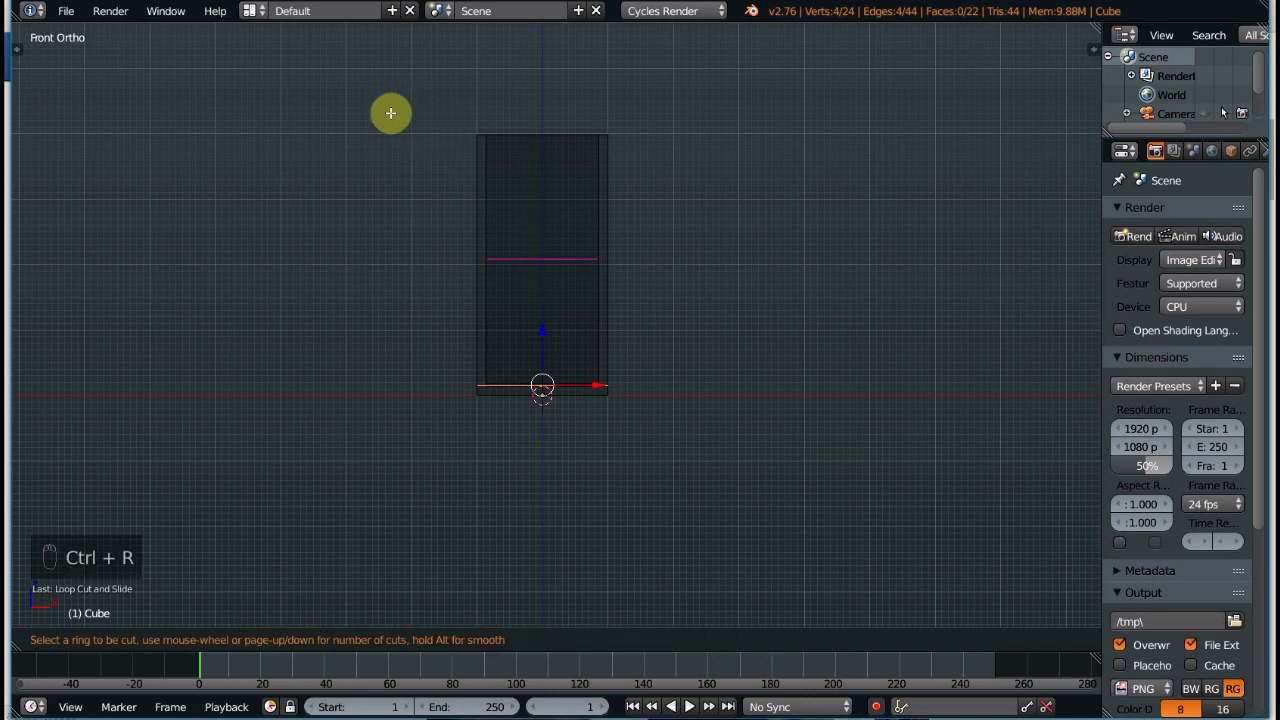
click(488, 152)
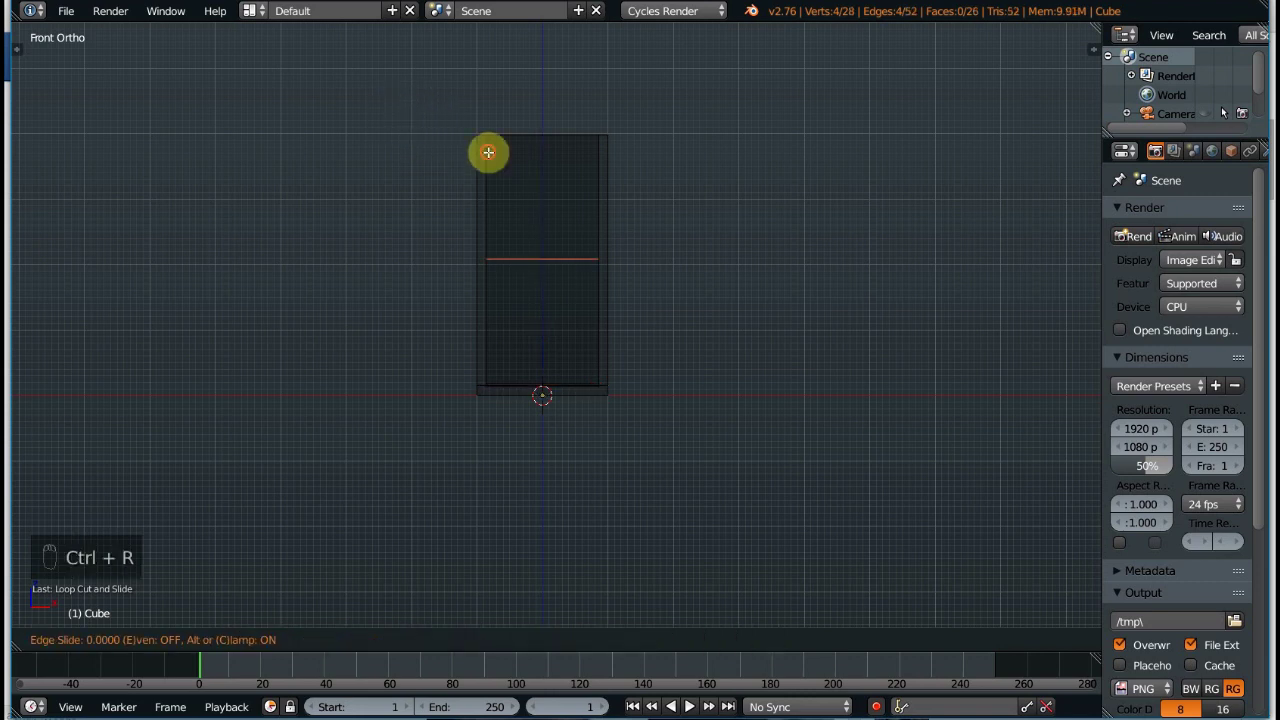
click(397, 43)
key(g)
key(z)
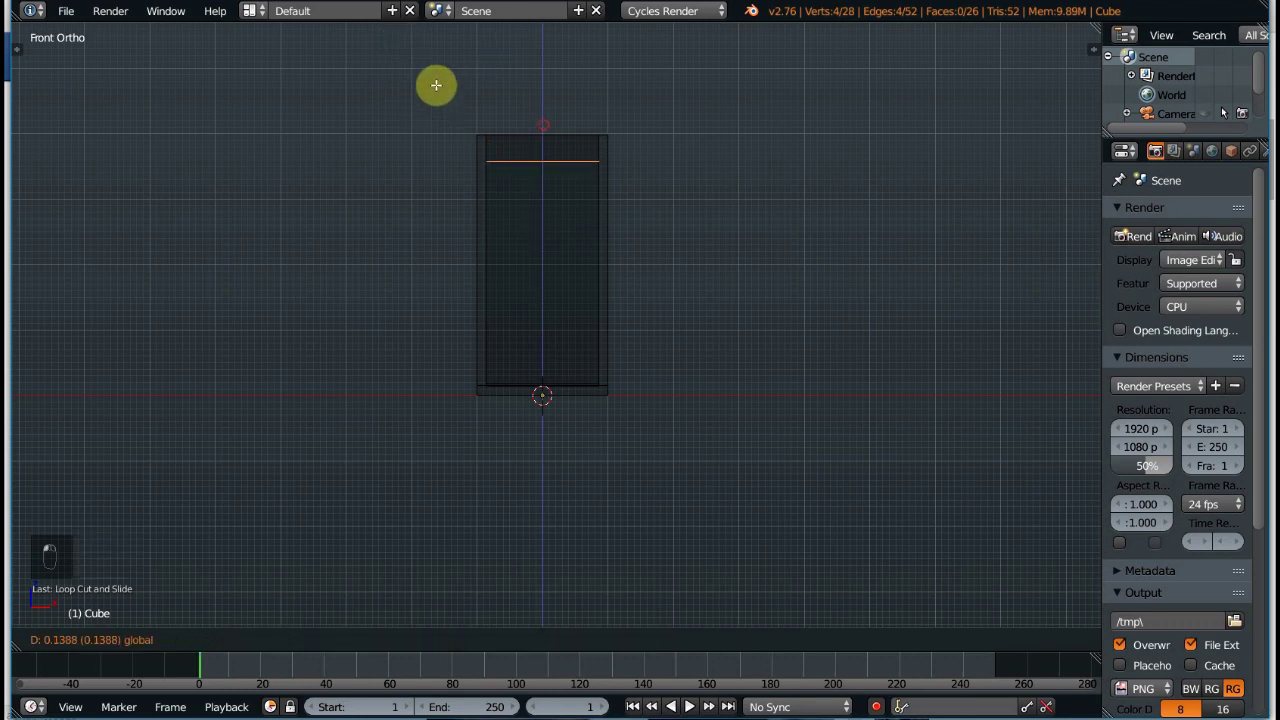
click(437, 67)
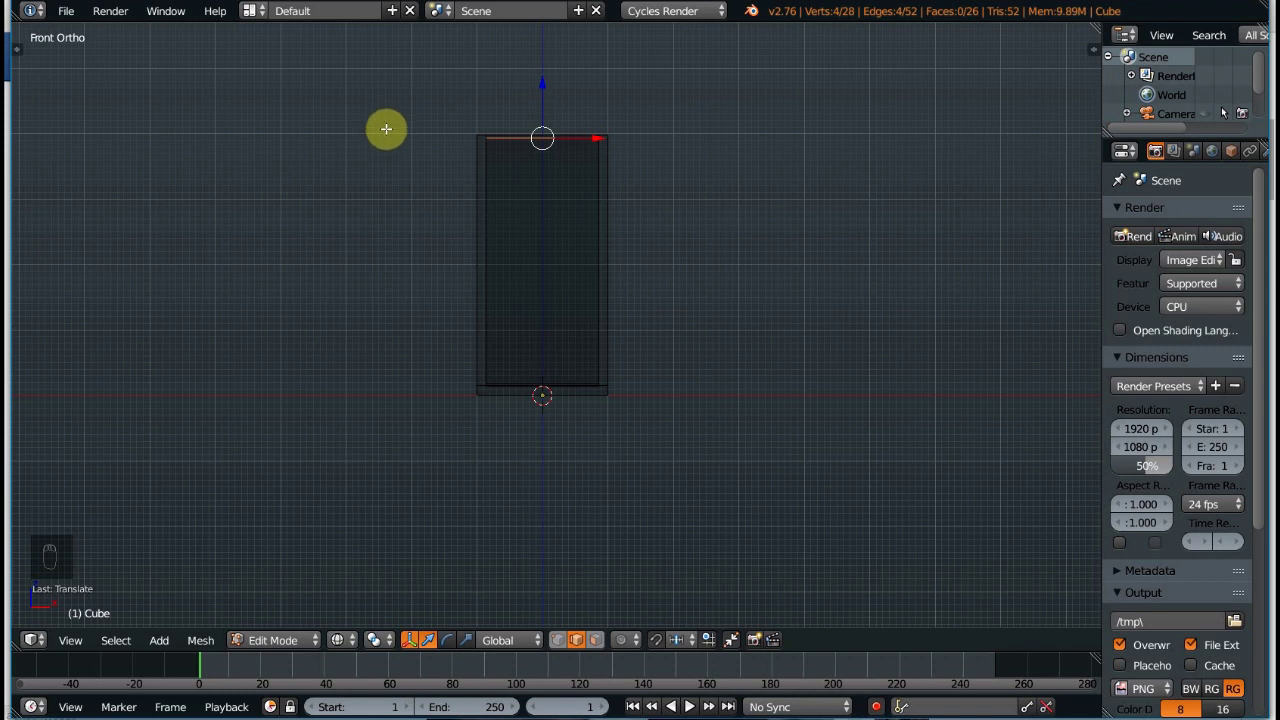
Add a loop cut around the outer wall and move it up along Z to just below the rim
key(ctrl+r)
click(480, 172)
click(489, 80)
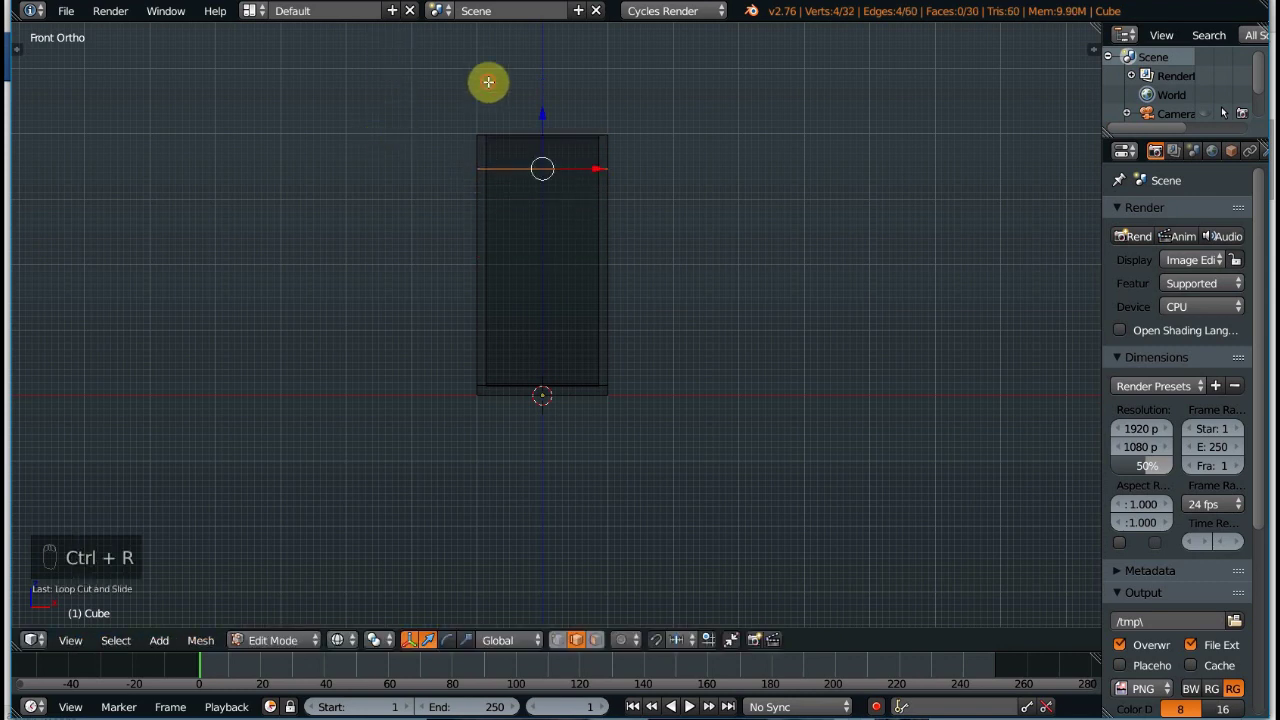
key(g)
key(z)
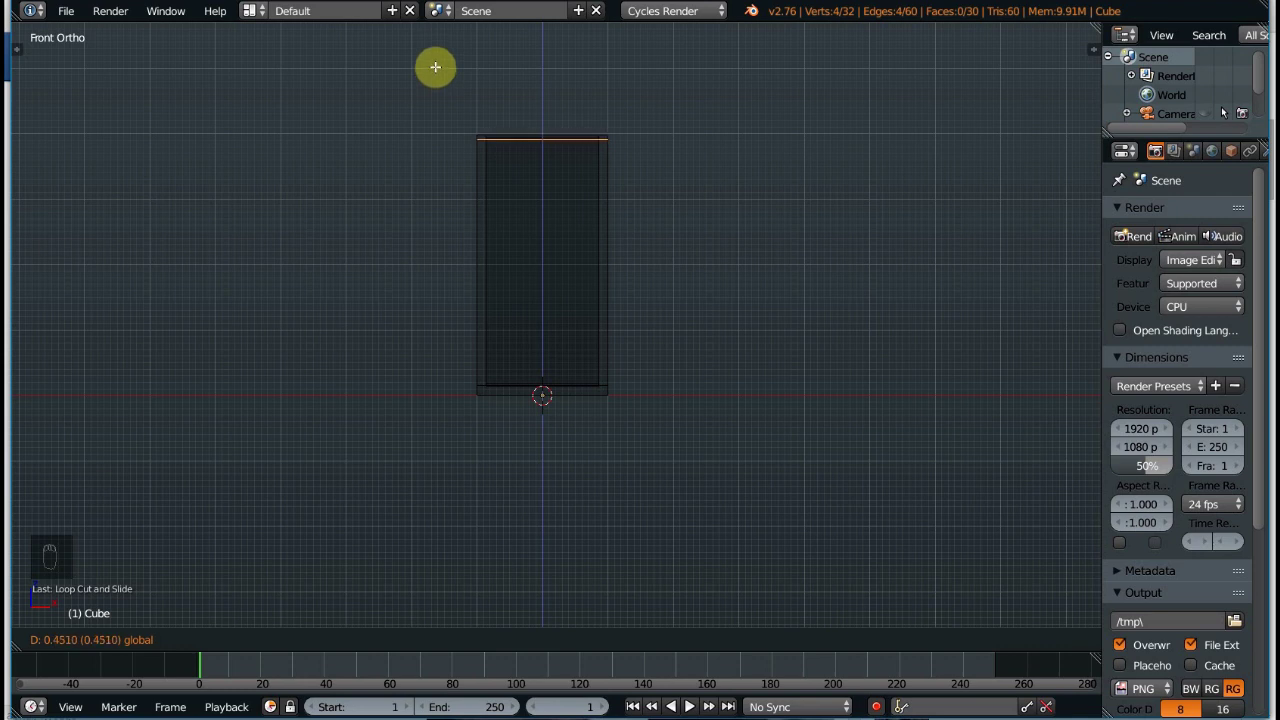
click(436, 67)
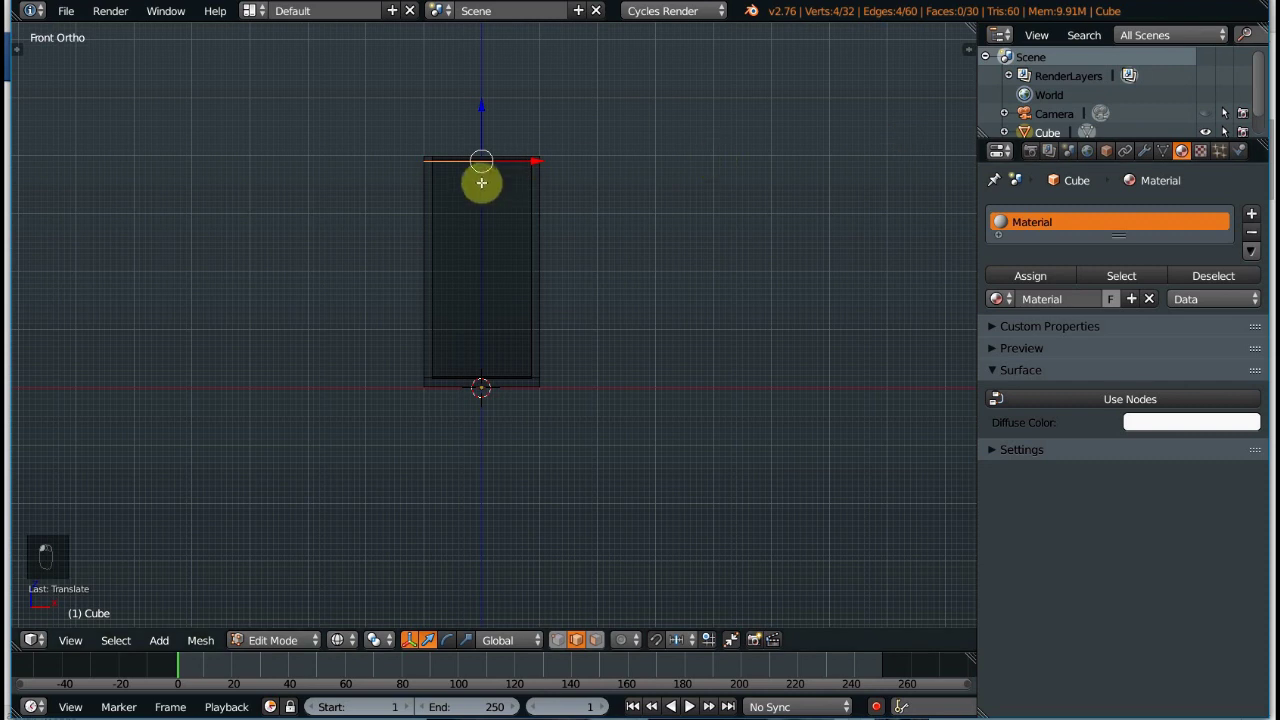
Enable nodes for the glass's material, and add a Subdivision Surface modifier with 2 view subdivisions in solid display
click(1130, 402)
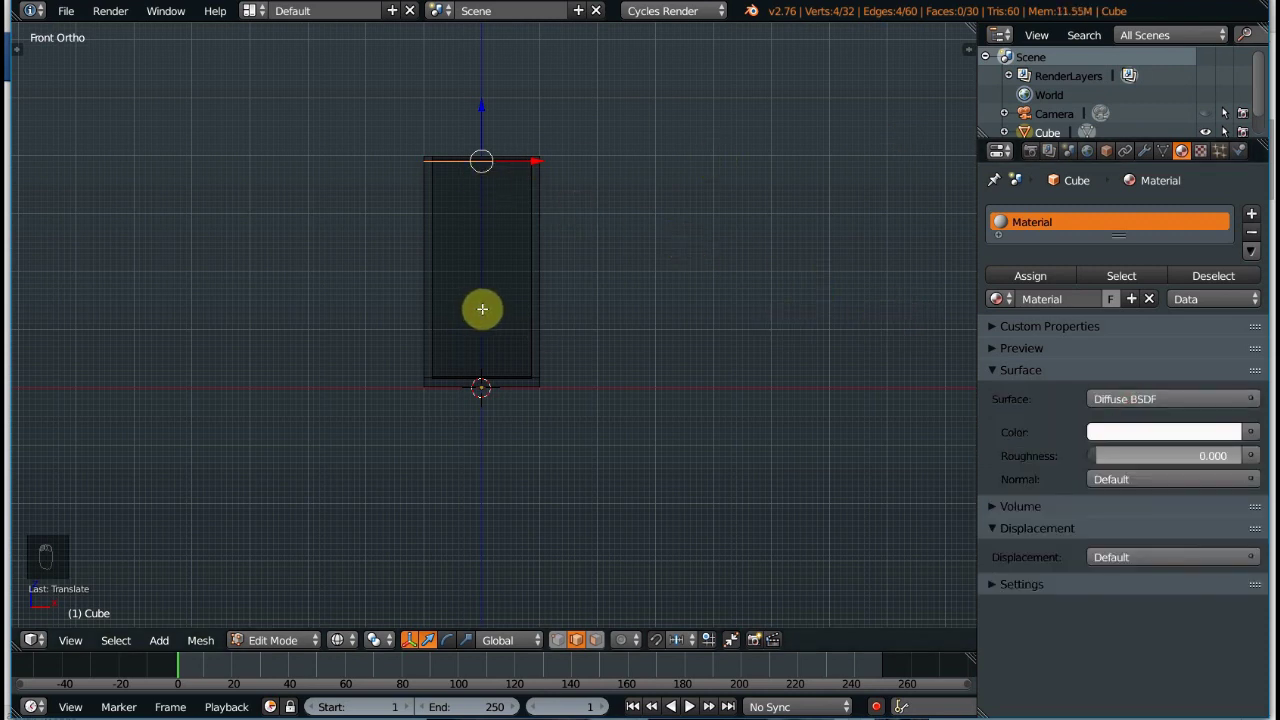
key(z)
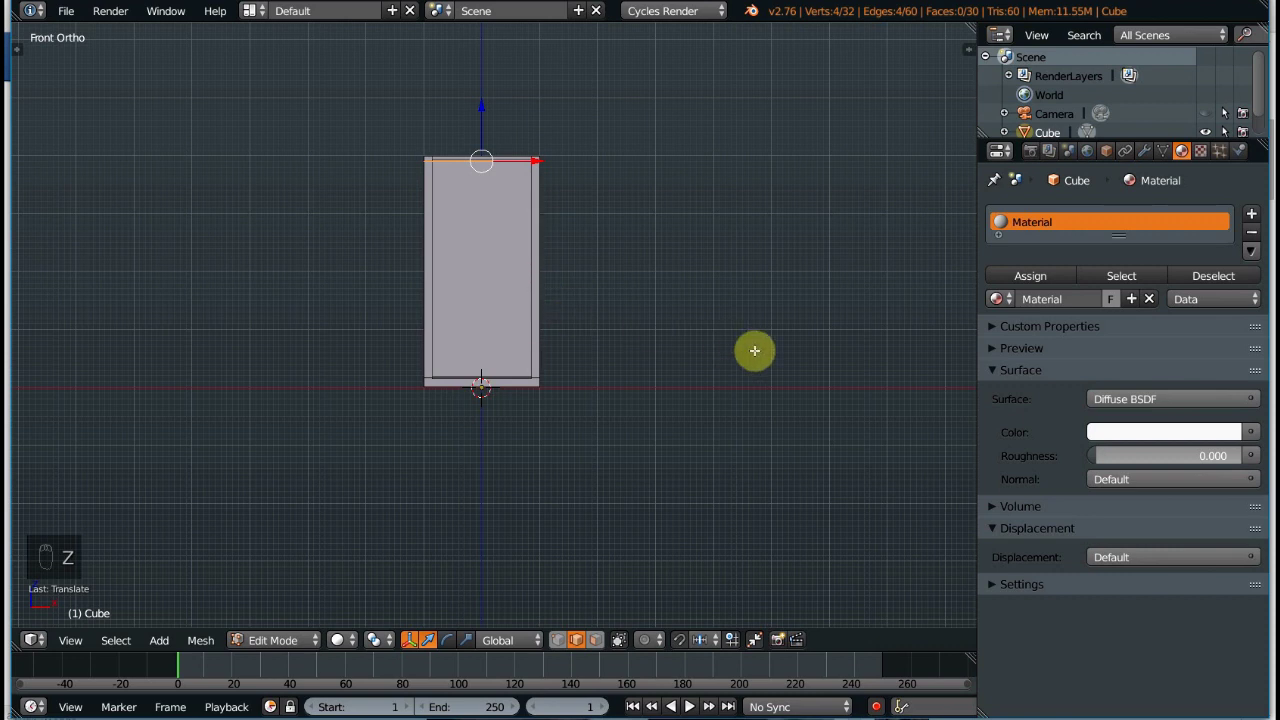
click(1143, 151)
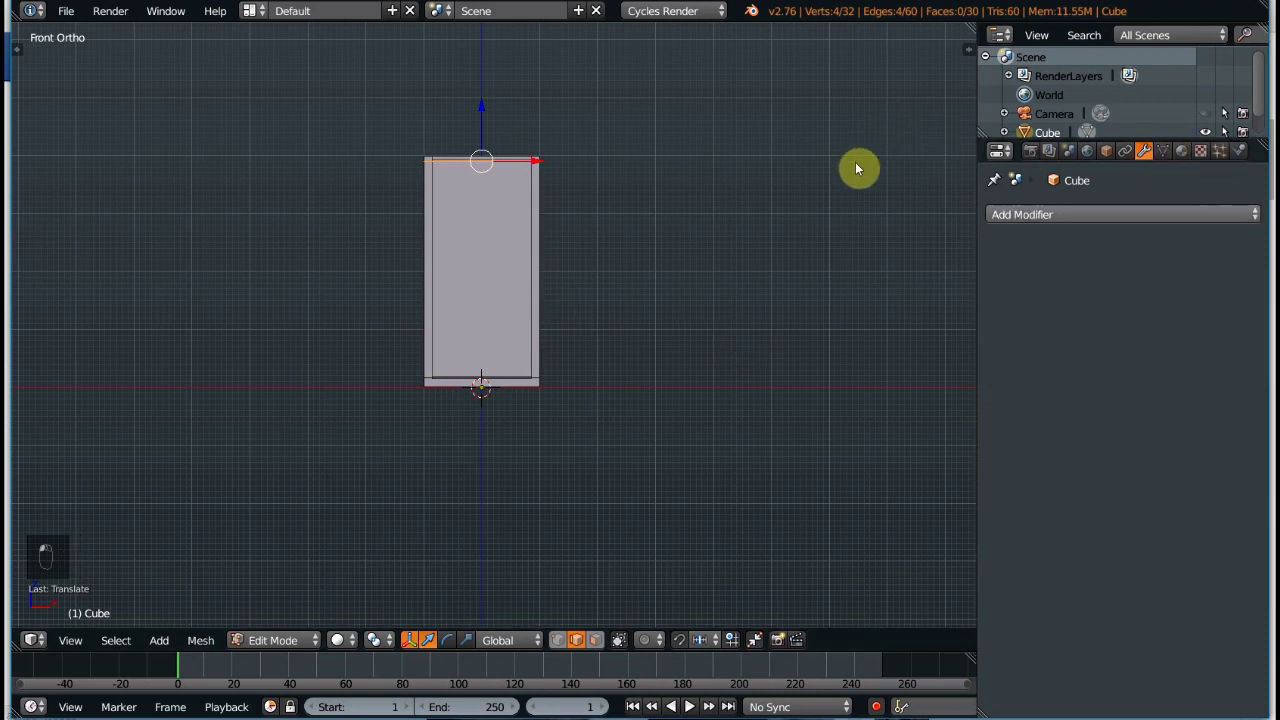
click(1063, 214)
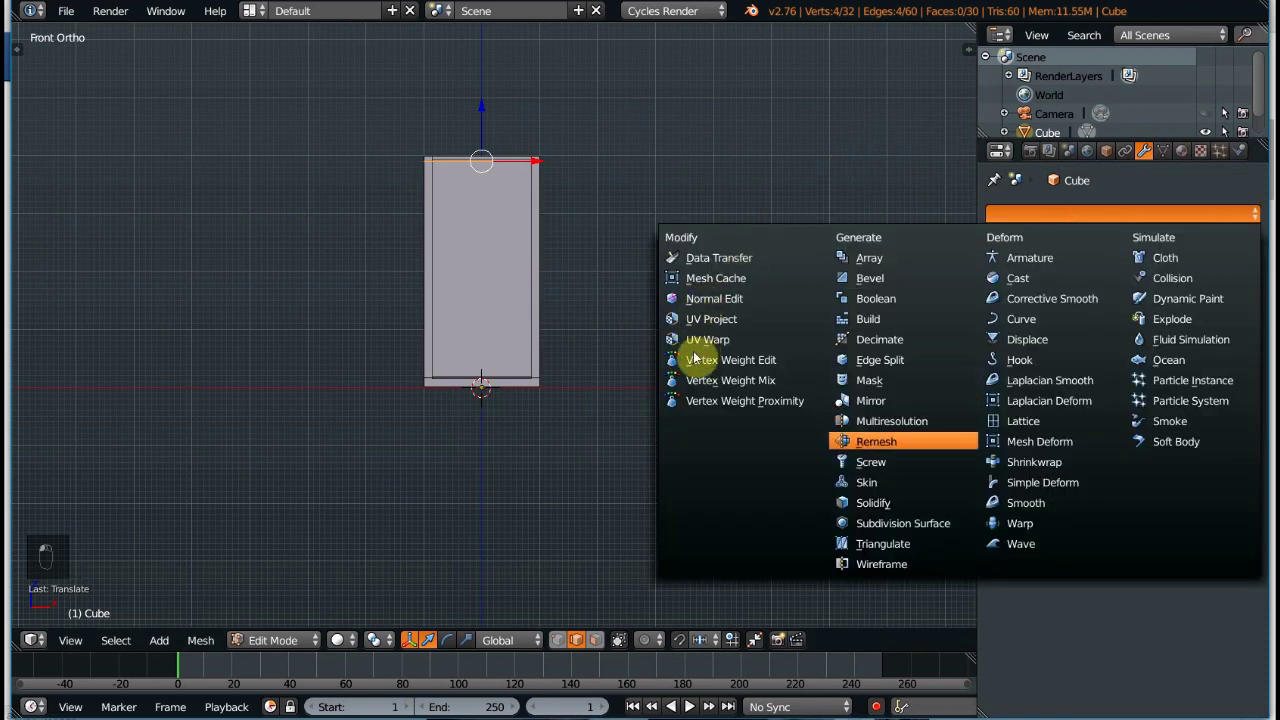
scroll(694, 358, down, 3)
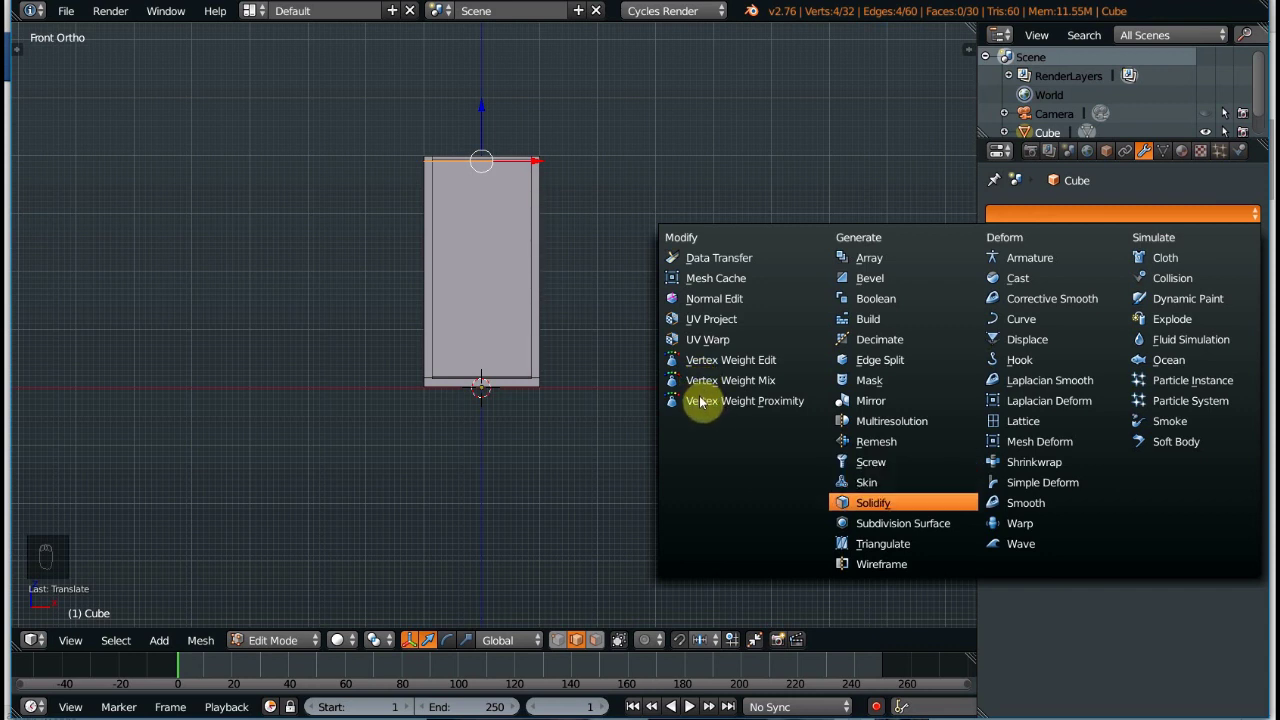
scroll(700, 402, down, 1)
click(871, 523)
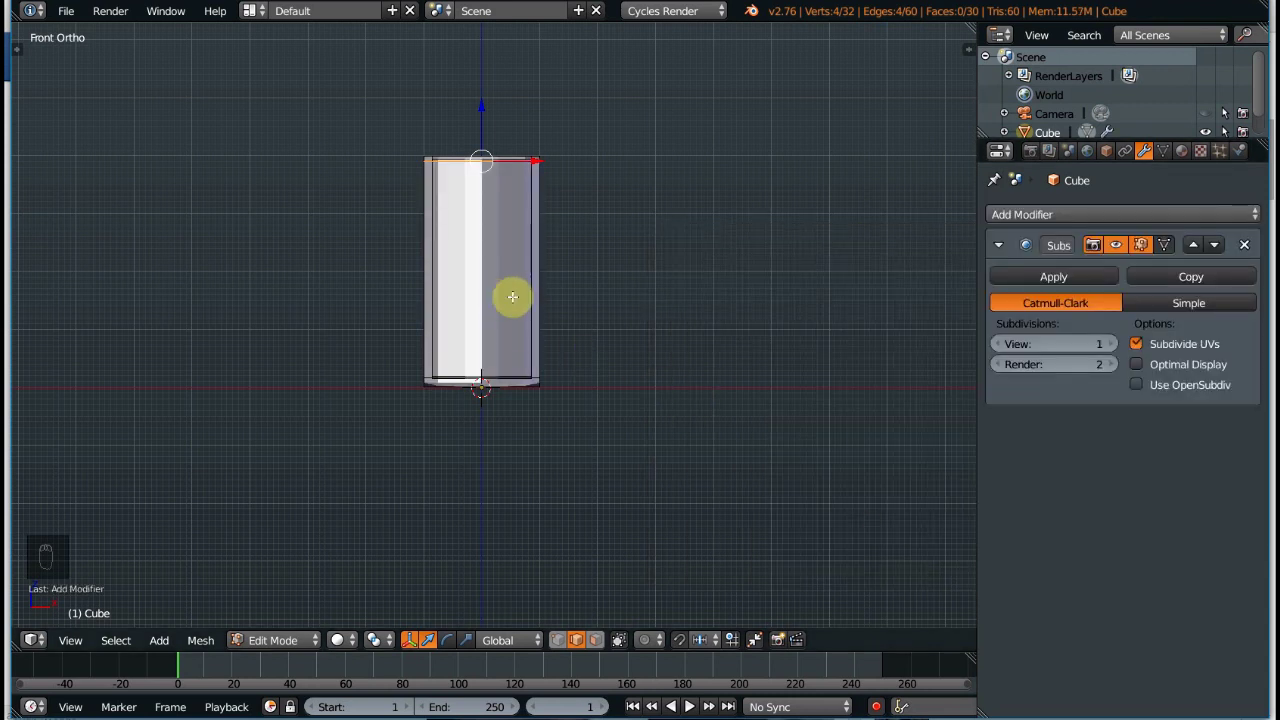
click(1112, 344)
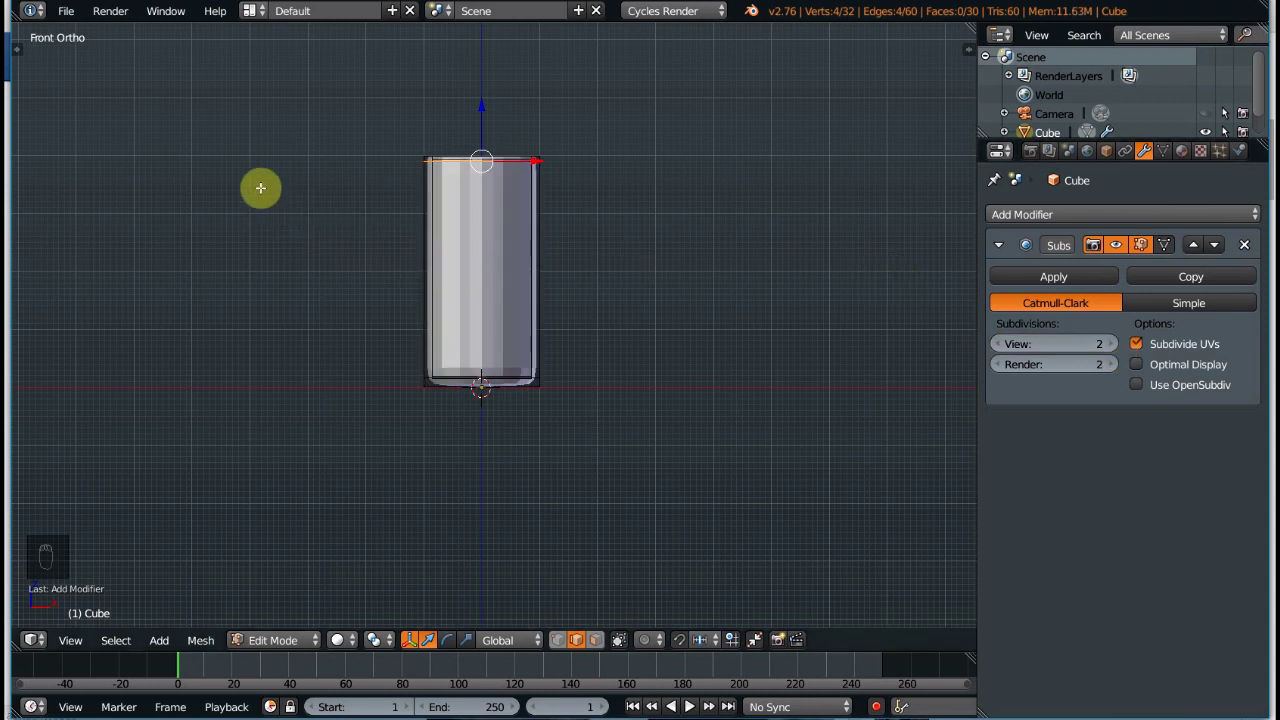
Apply smooth shading to the glass in object mode and return to edit mode in solid display
key(t)
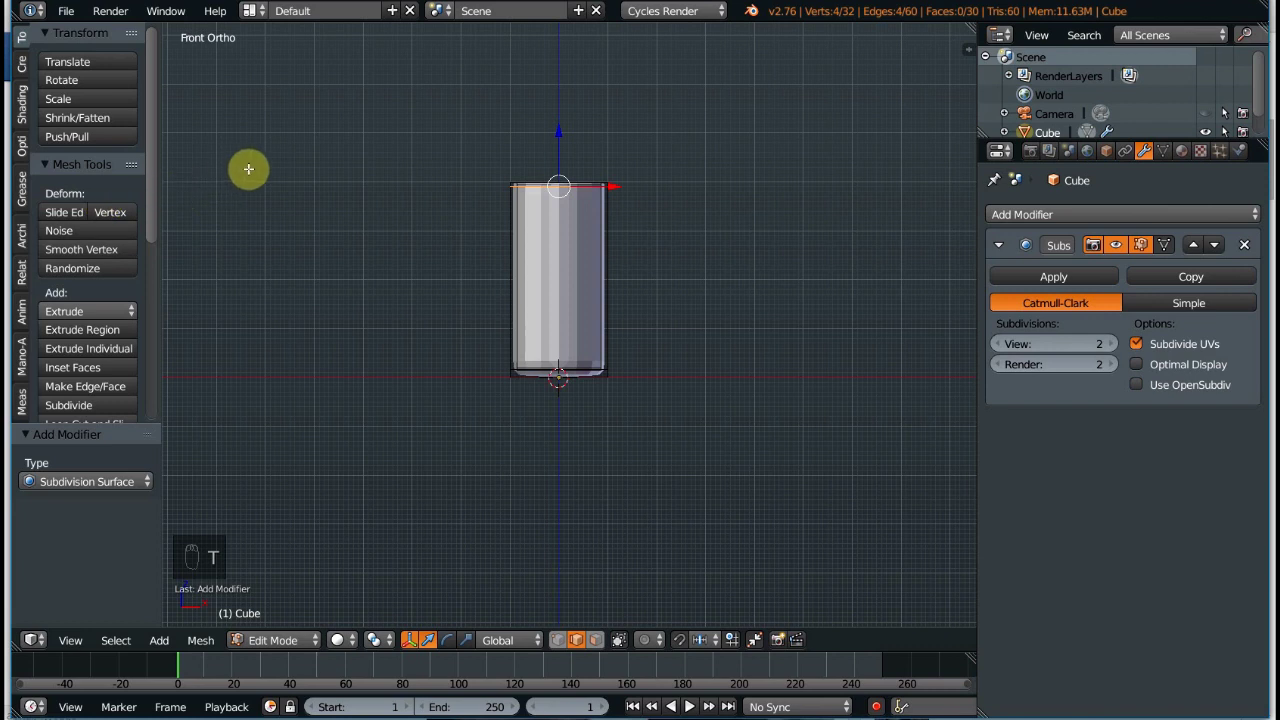
key(Tab)
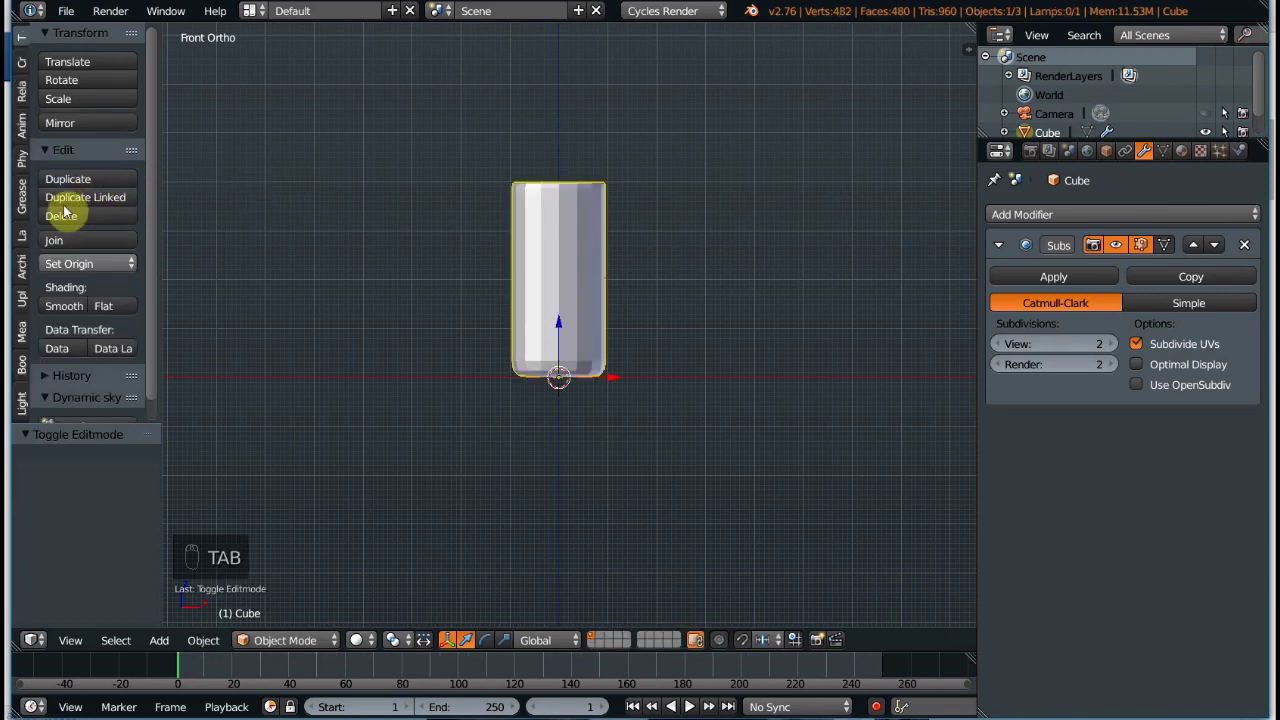
click(63, 306)
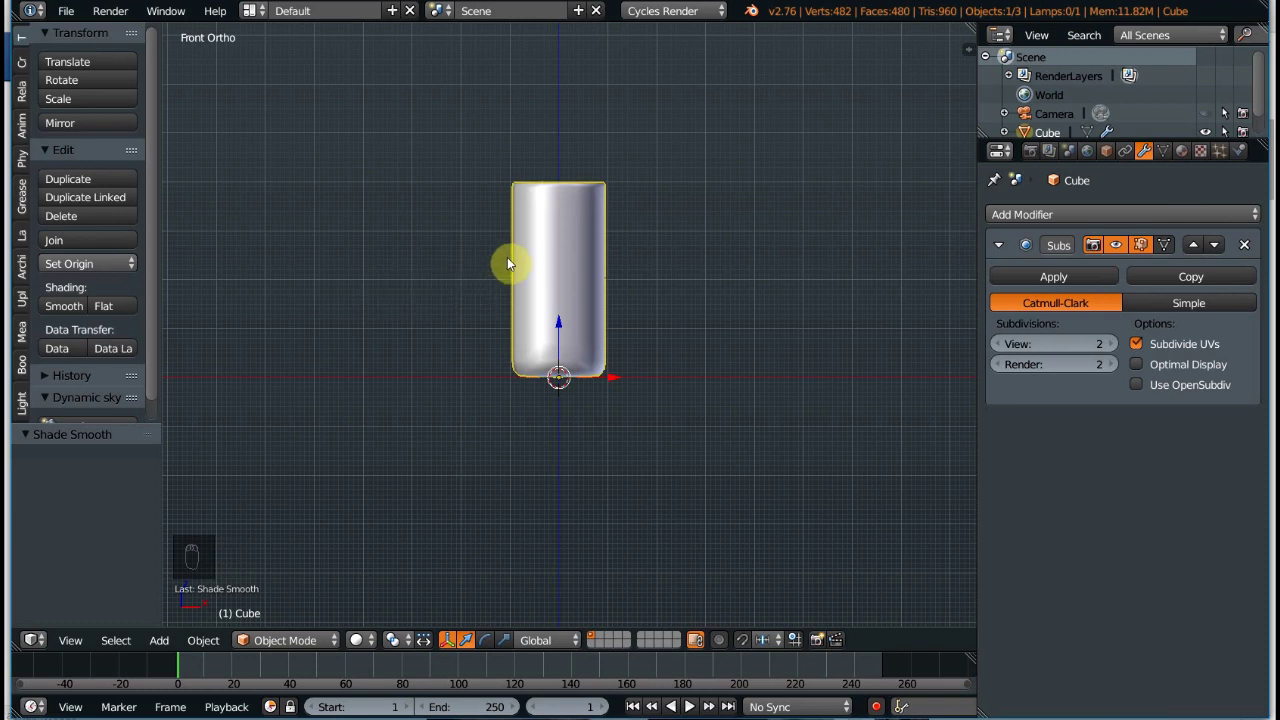
key(z)
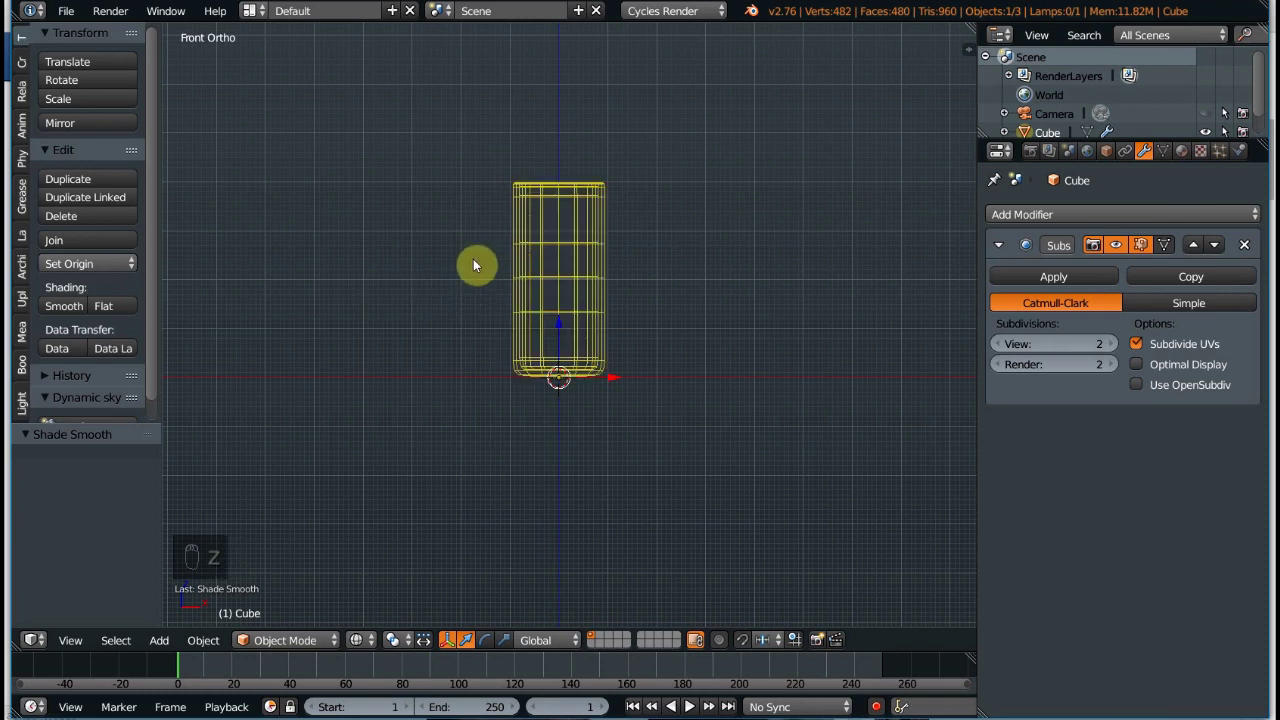
key(Tab)
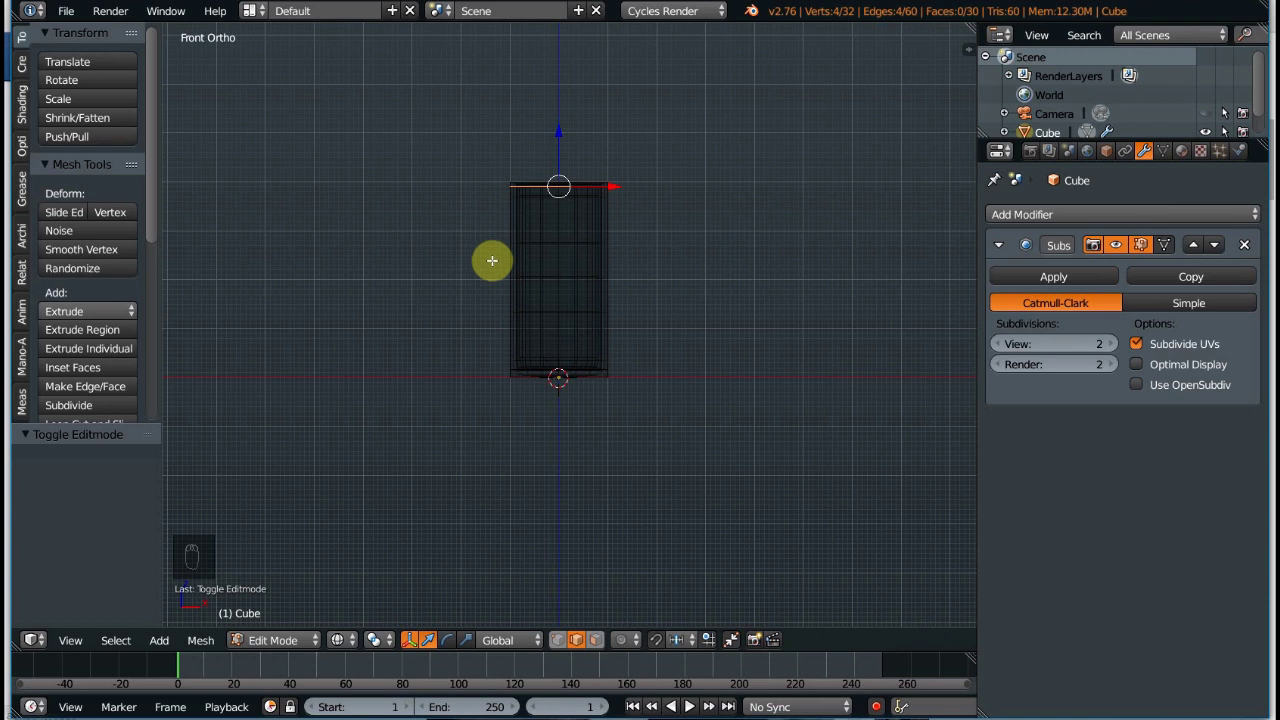
key(z)
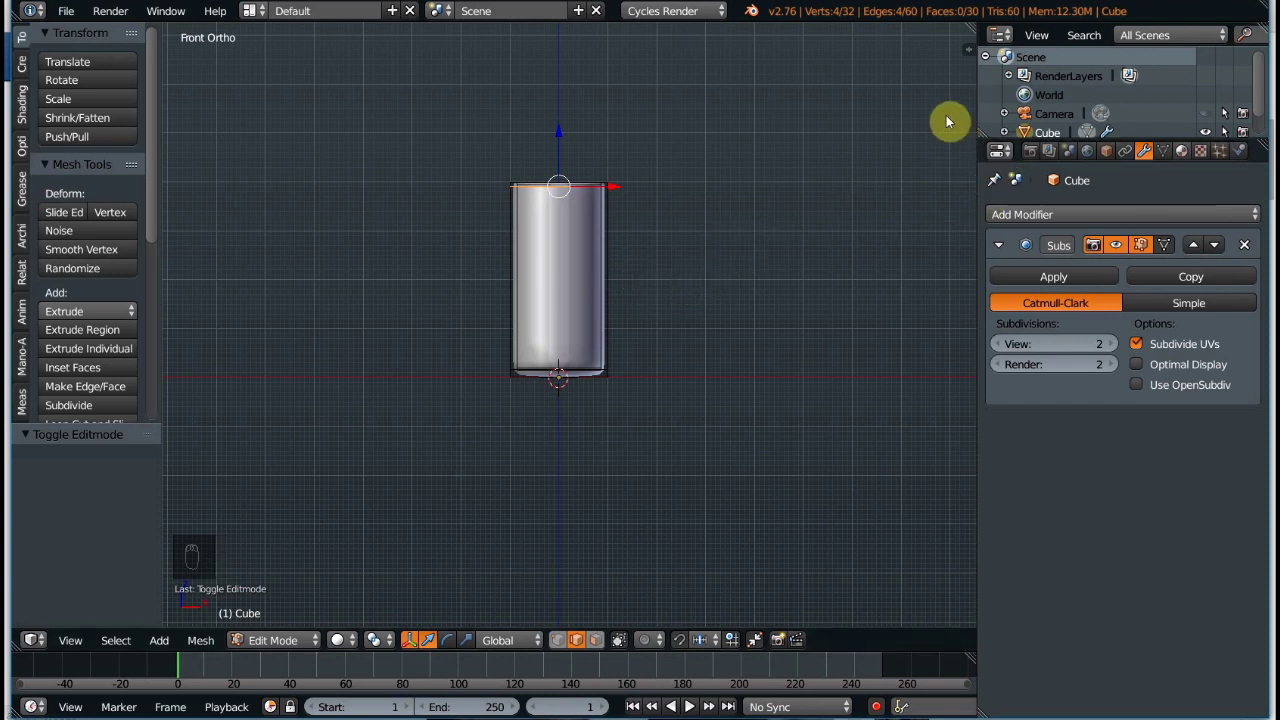
Enlarge the timeline area and turn it into a Node Editor showing the glass's material, with its sidebar hidden
click(1182, 151)
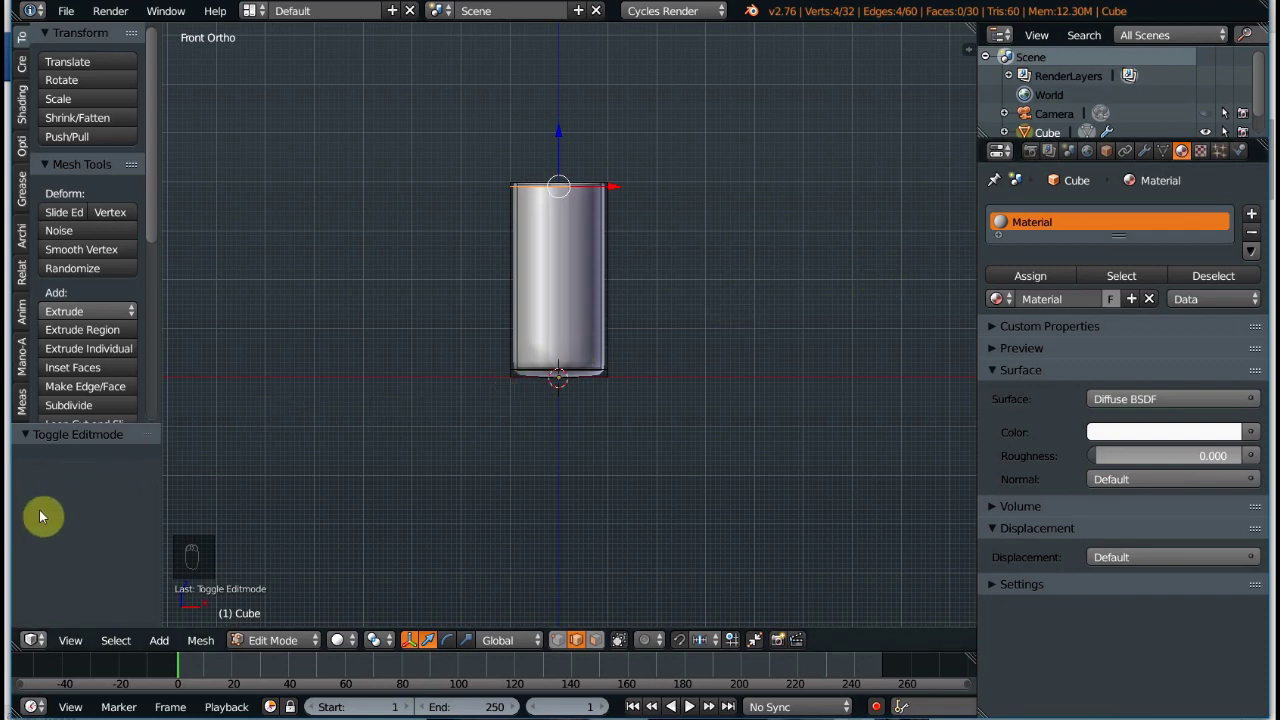
drag(45, 652, 63, 366)
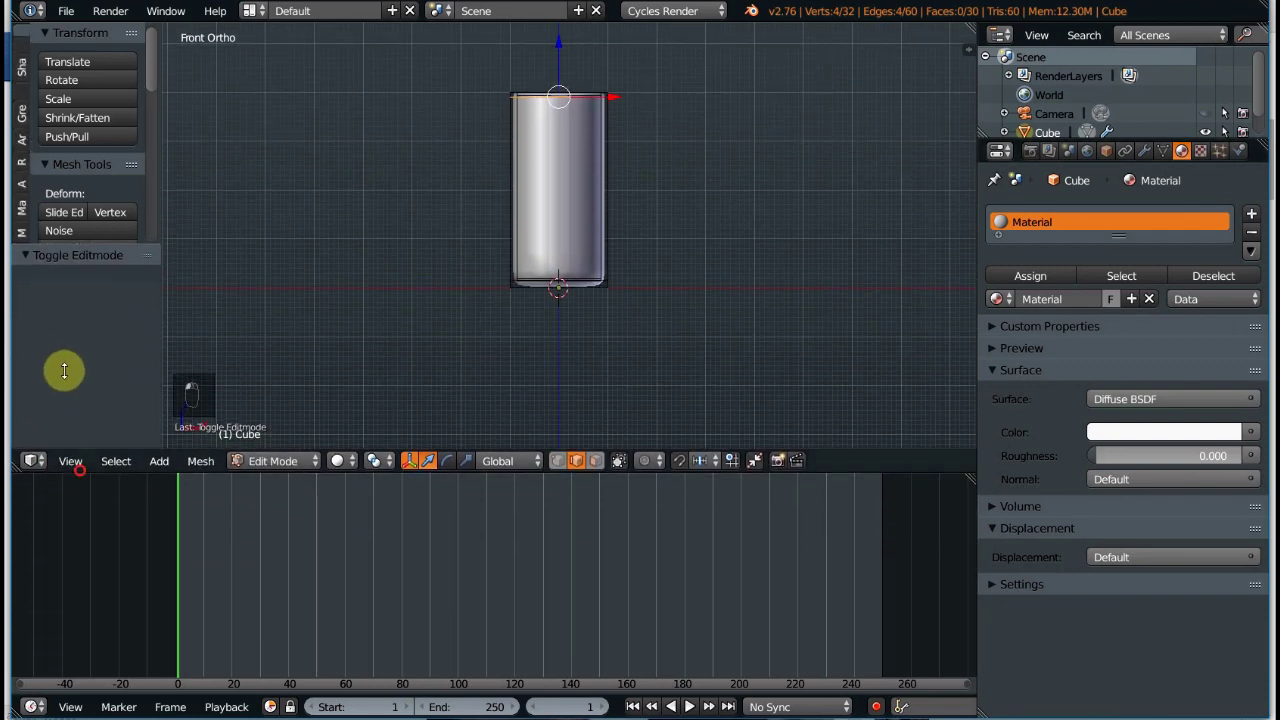
click(30, 708)
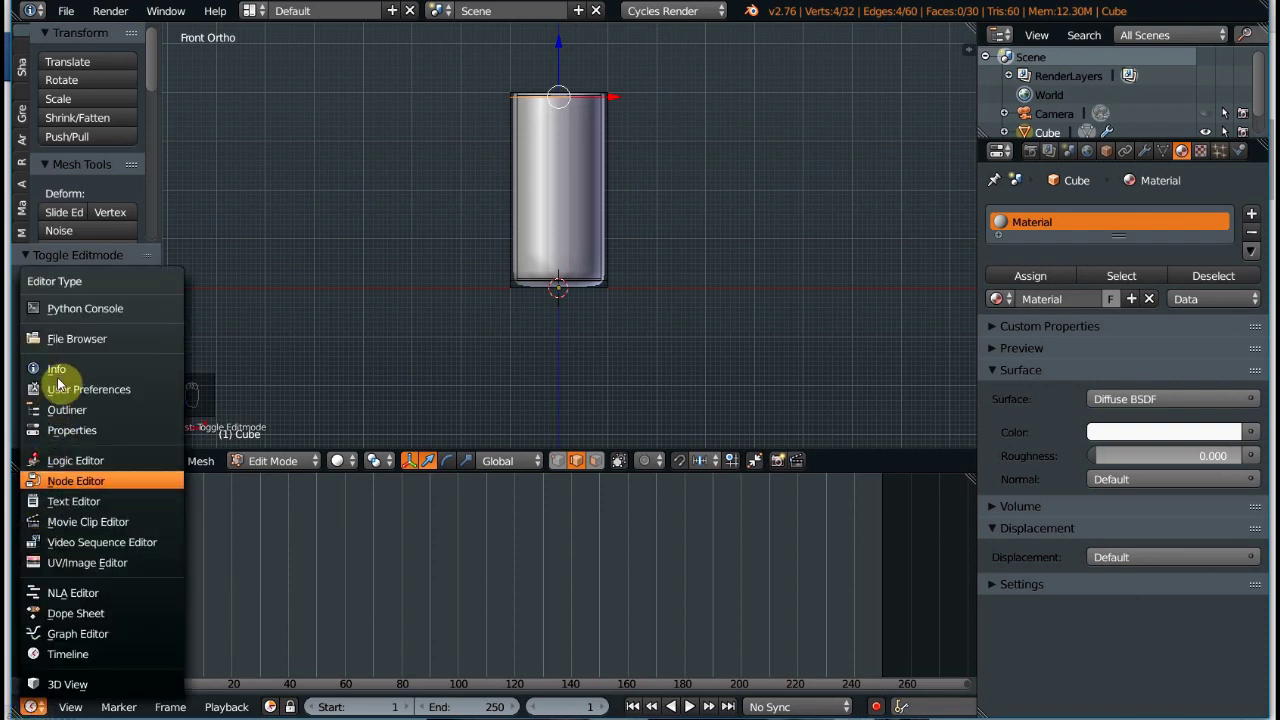
click(75, 481)
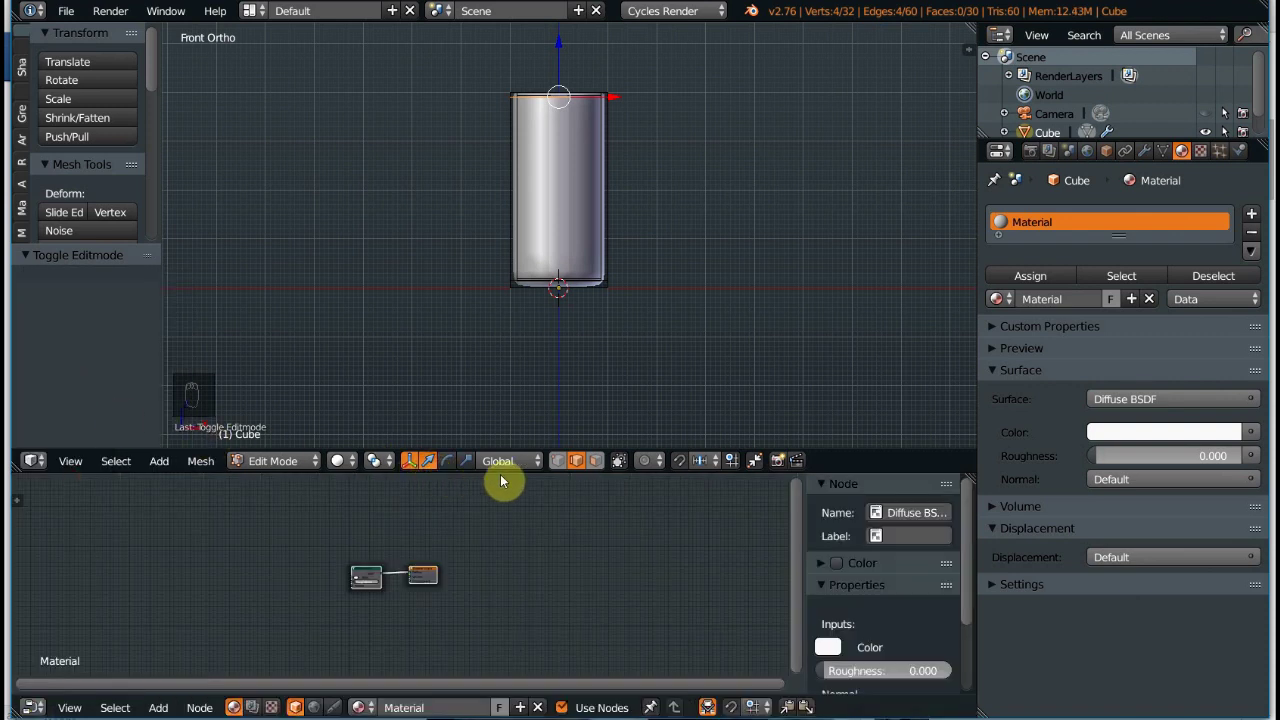
key(n)
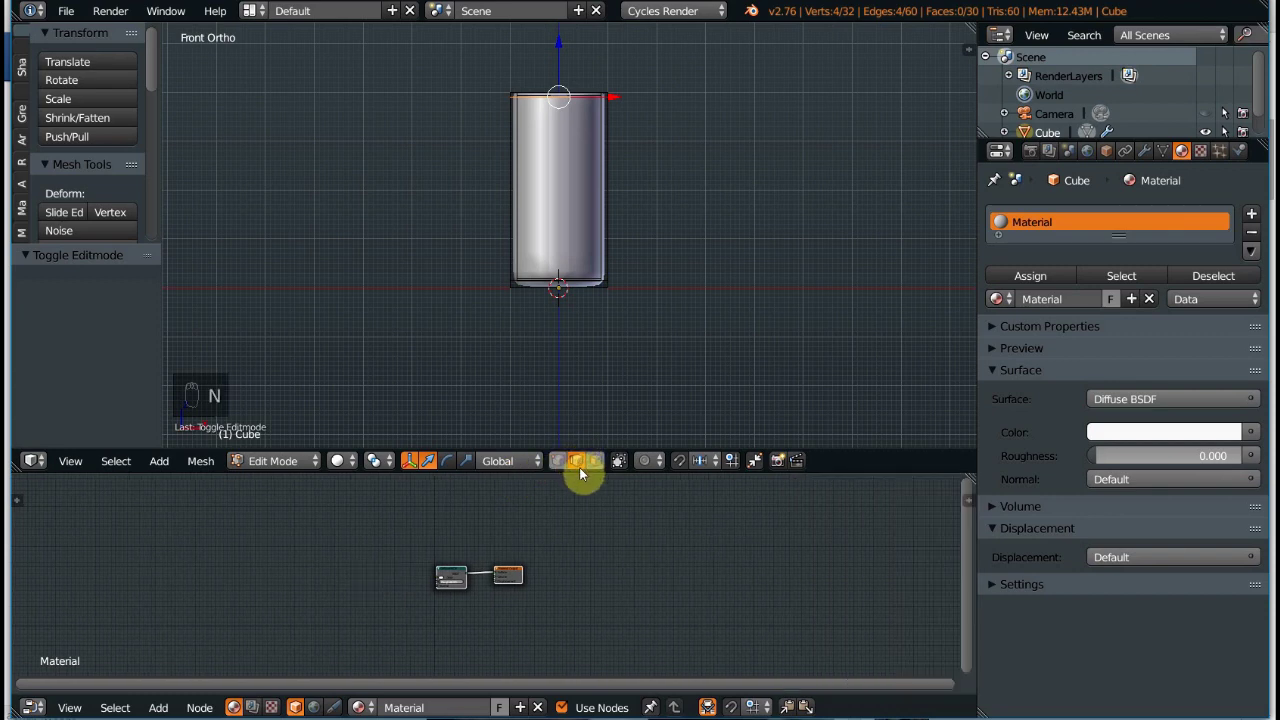
Rearrange the areas to have a 3D view above the Node Editor, framing the glass in front orthographic view
drag(970, 477, 604, 371)
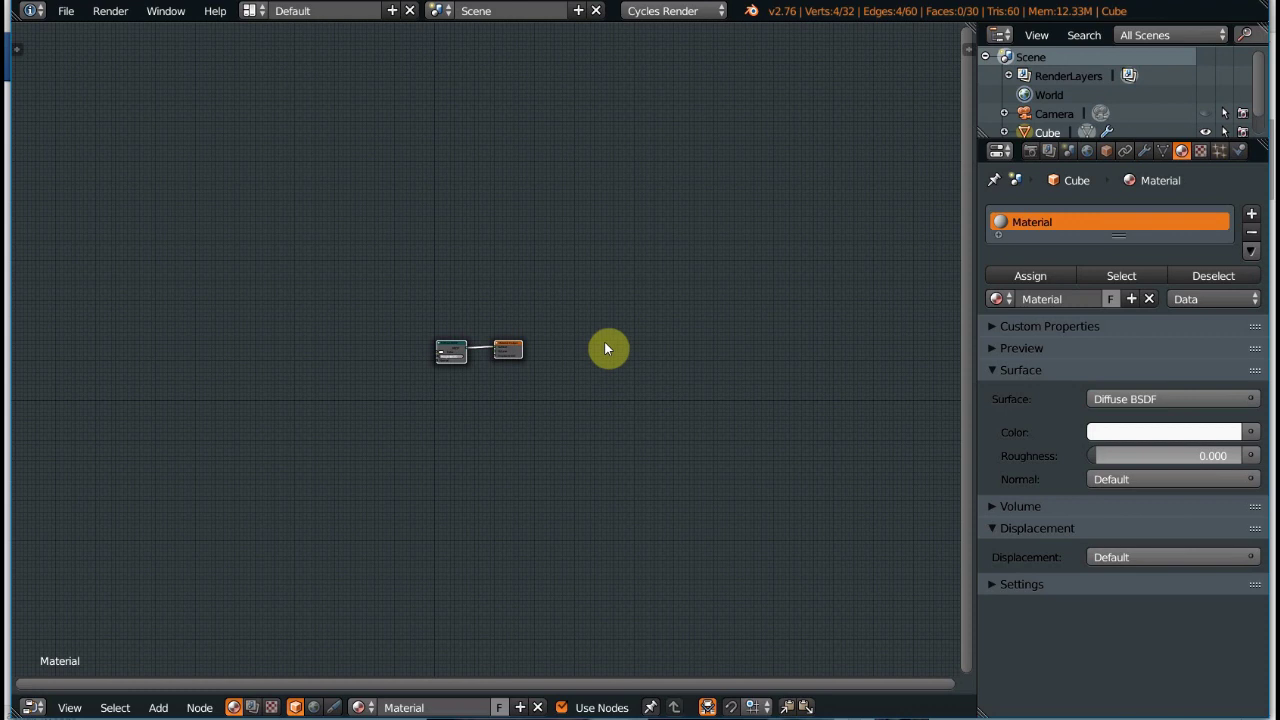
key(KP_1)
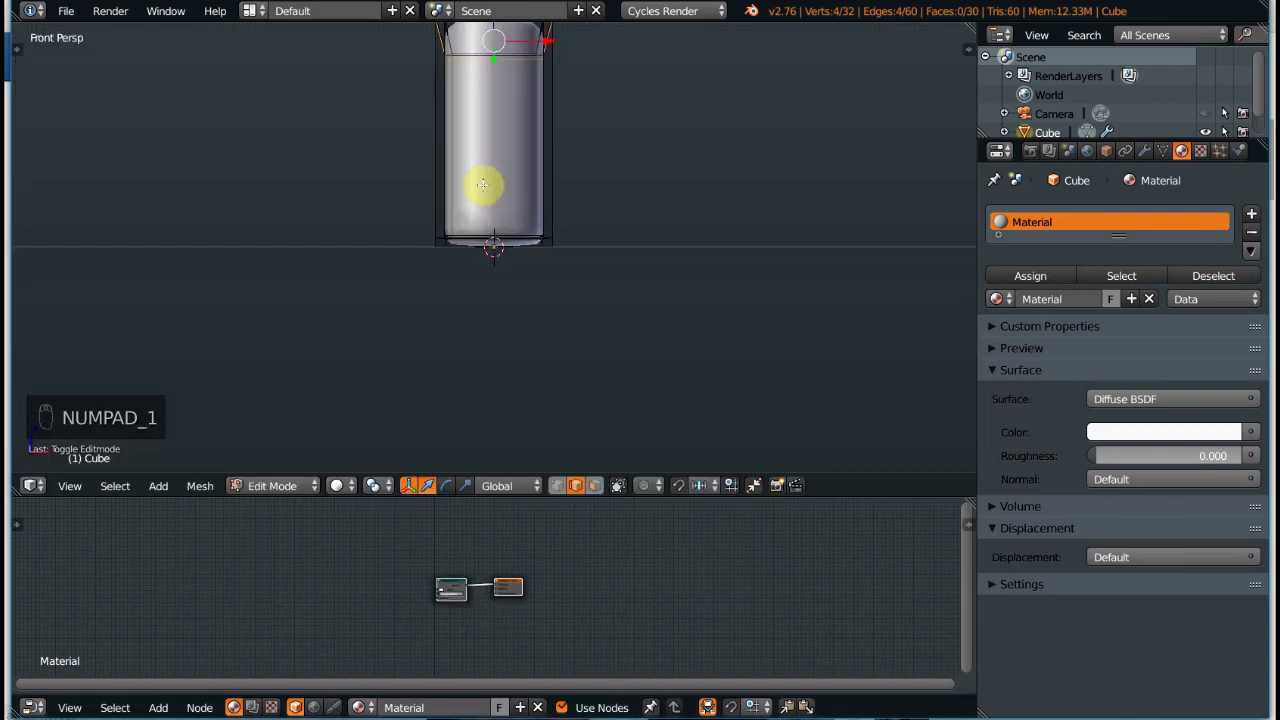
shift+middle_drag(491, 163, 477, 249)
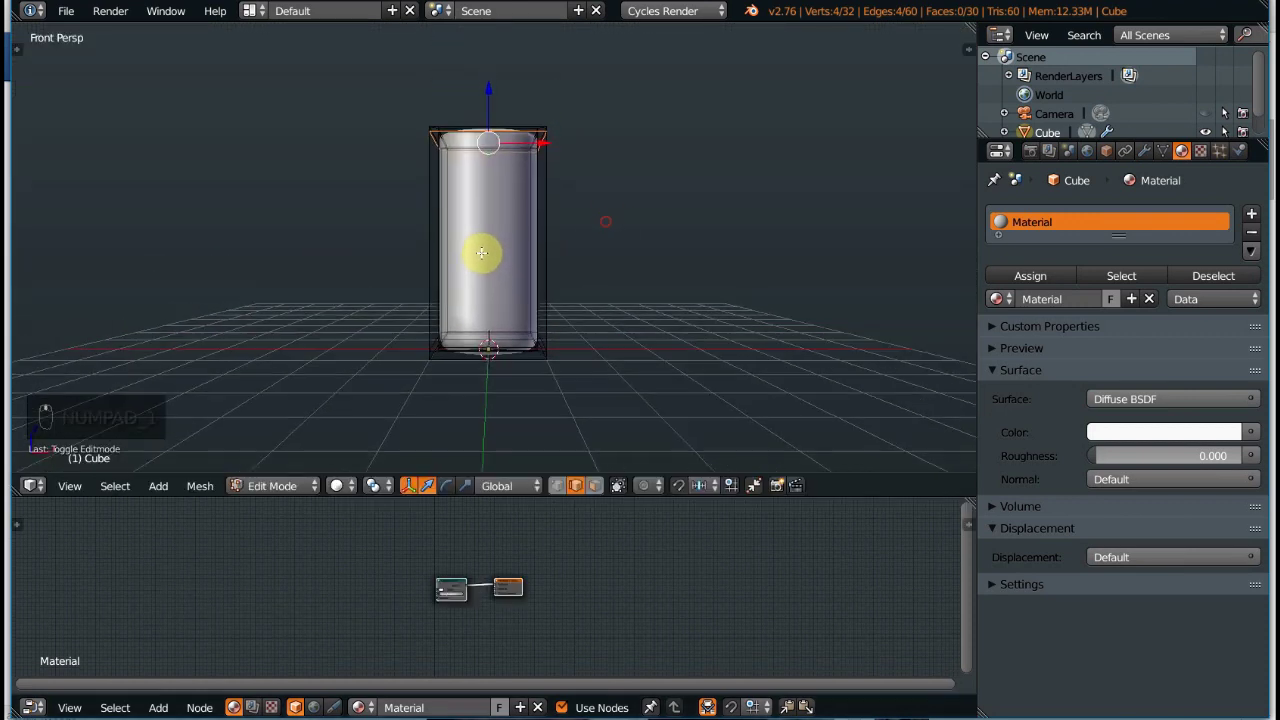
key(KP_1)
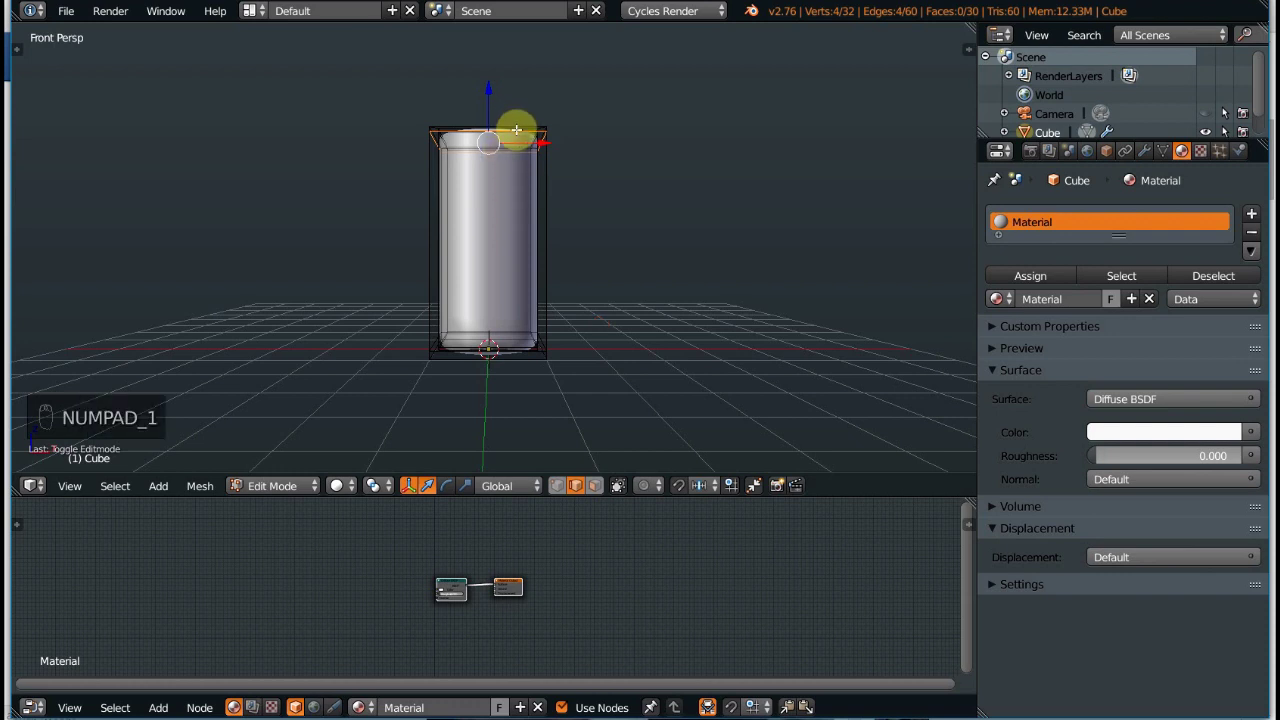
key(KP_5)
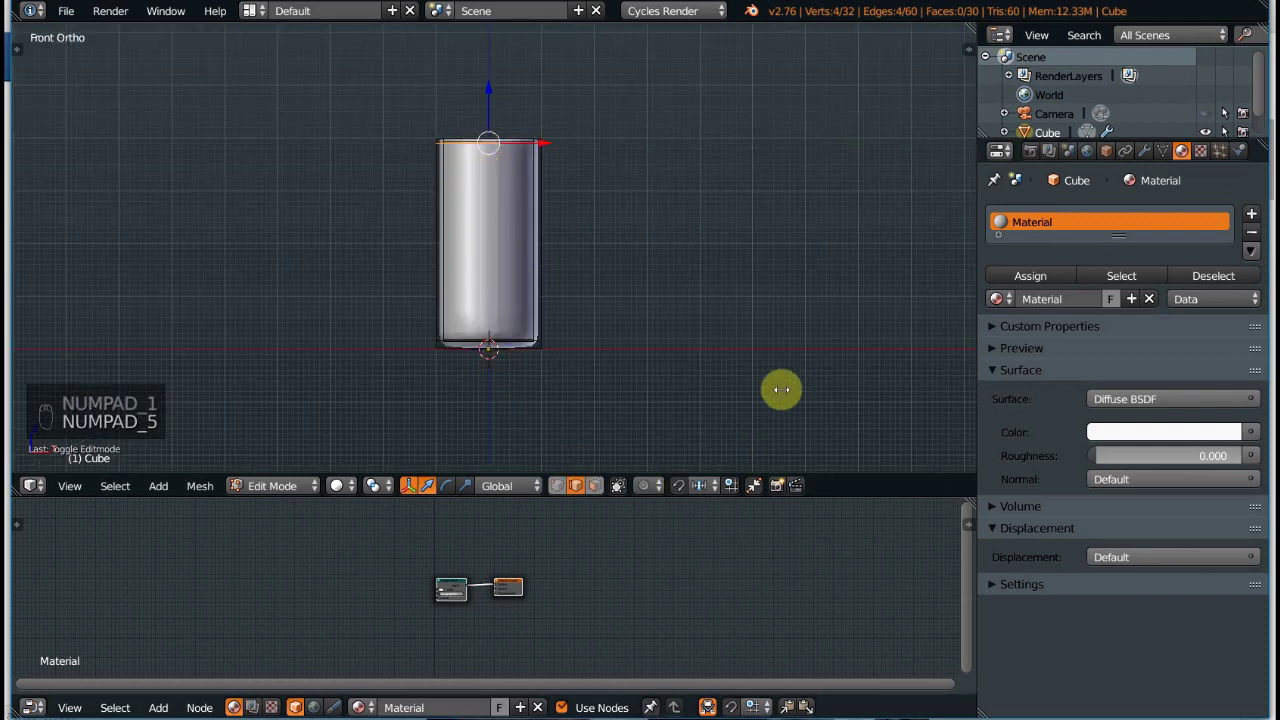
Split the Node Editor area side by side and turn the new part into a UV/Image Editor
drag(966, 524, 685, 560)
click(711, 707)
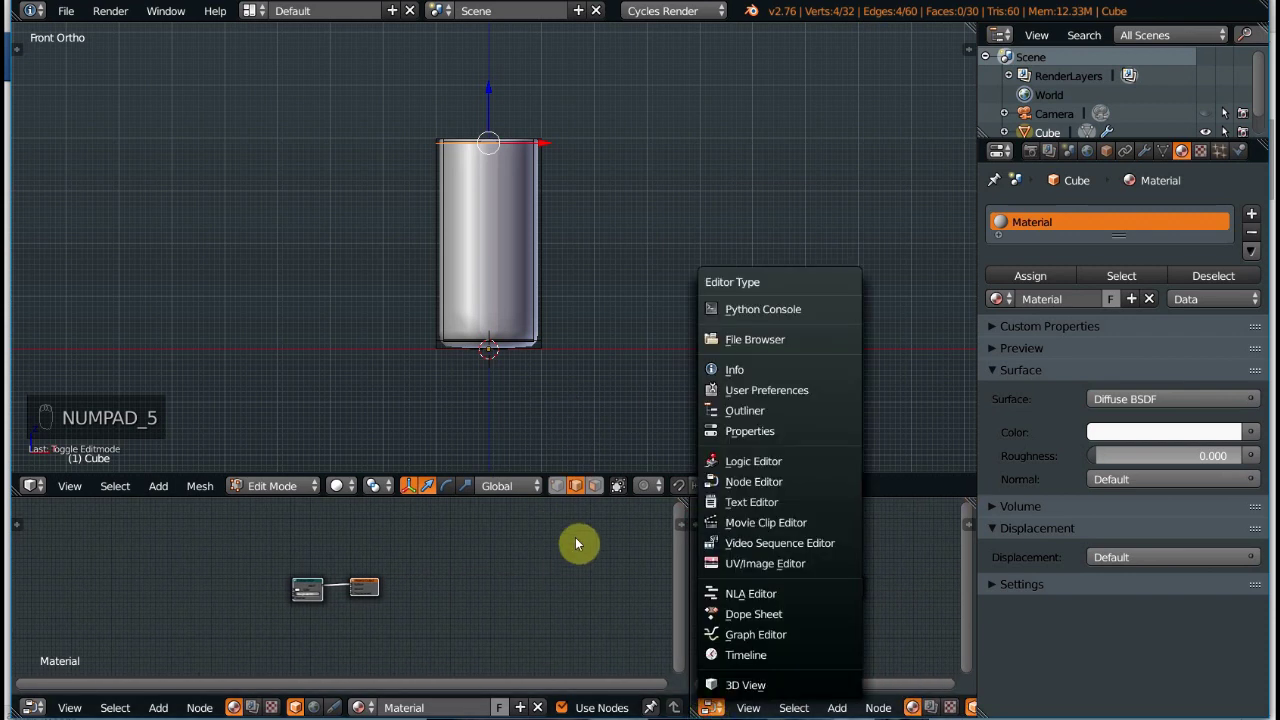
click(760, 565)
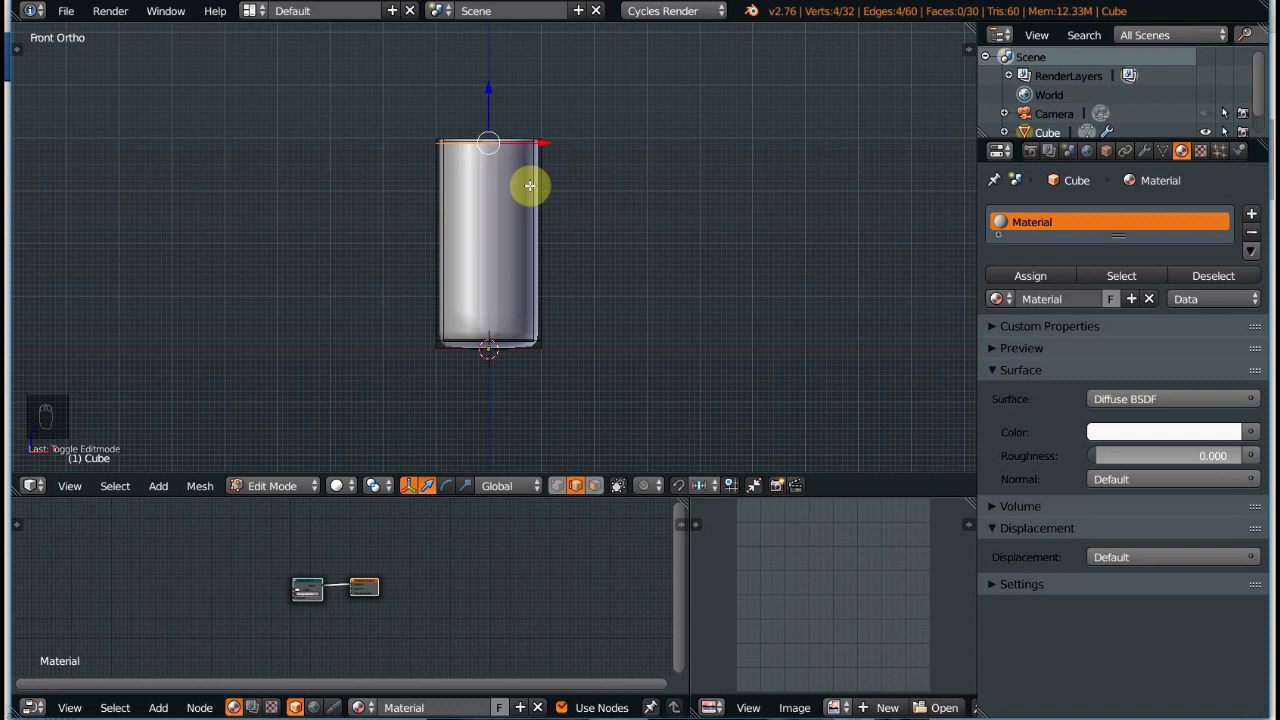
Switch to face selection limited to visible geometry, with all faces of the glass selected
key(a)
key(a)
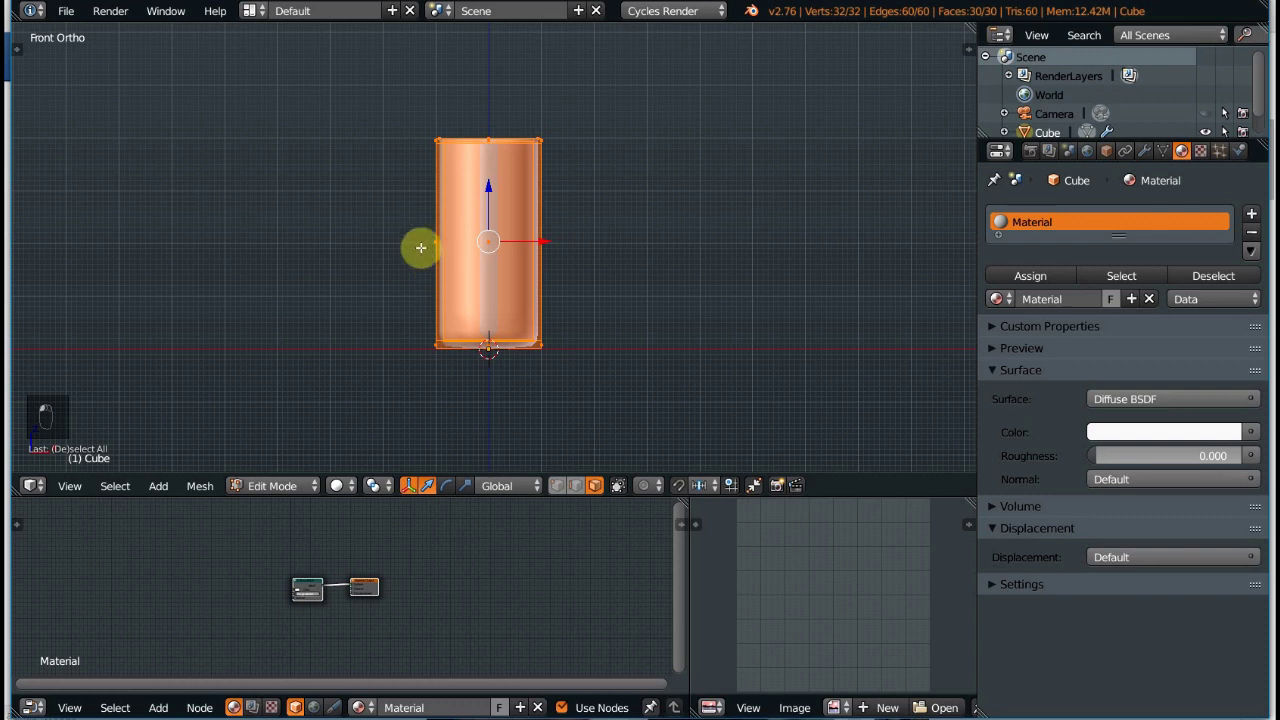
shift+right_click(494, 242)
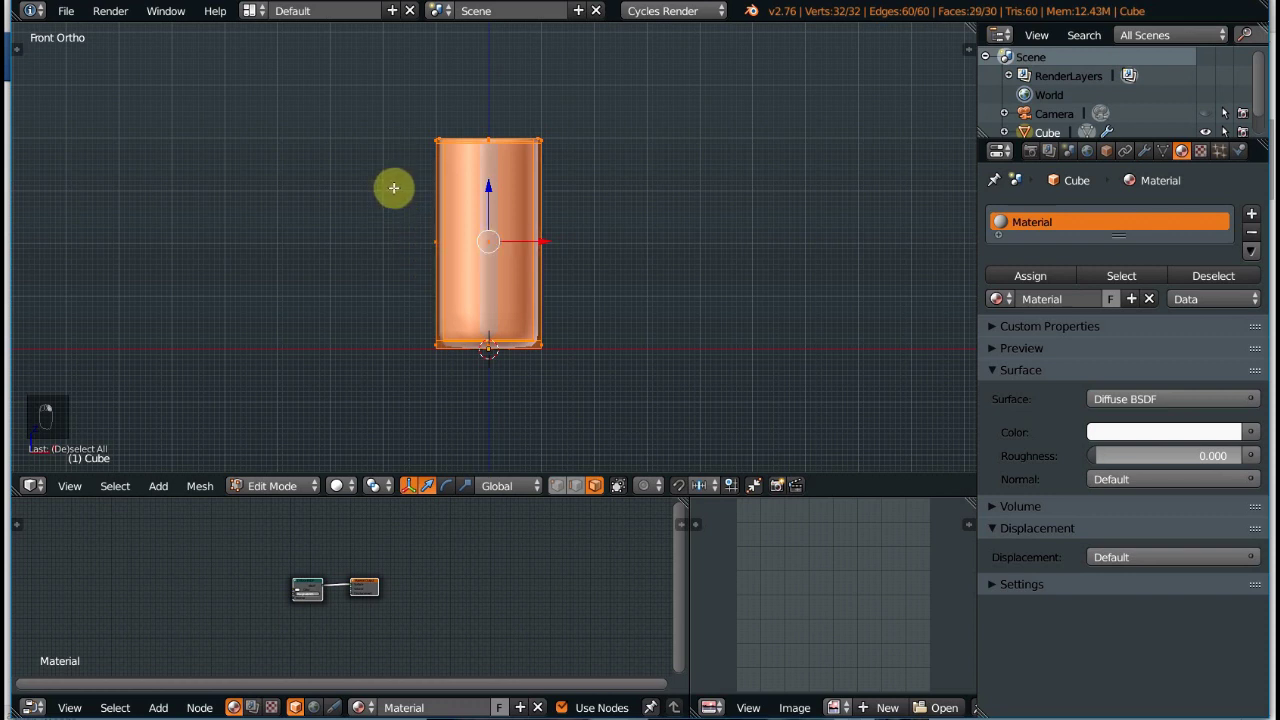
shift+right_click(489, 240)
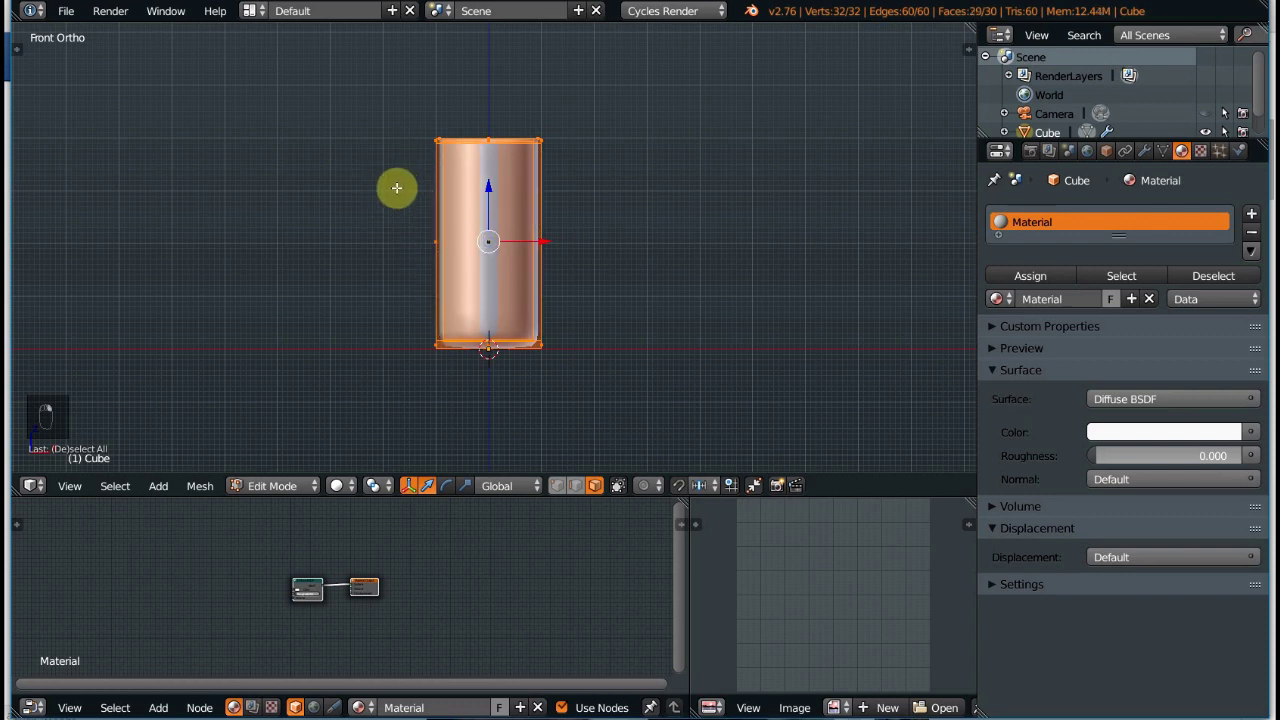
shift+right_click(394, 187)
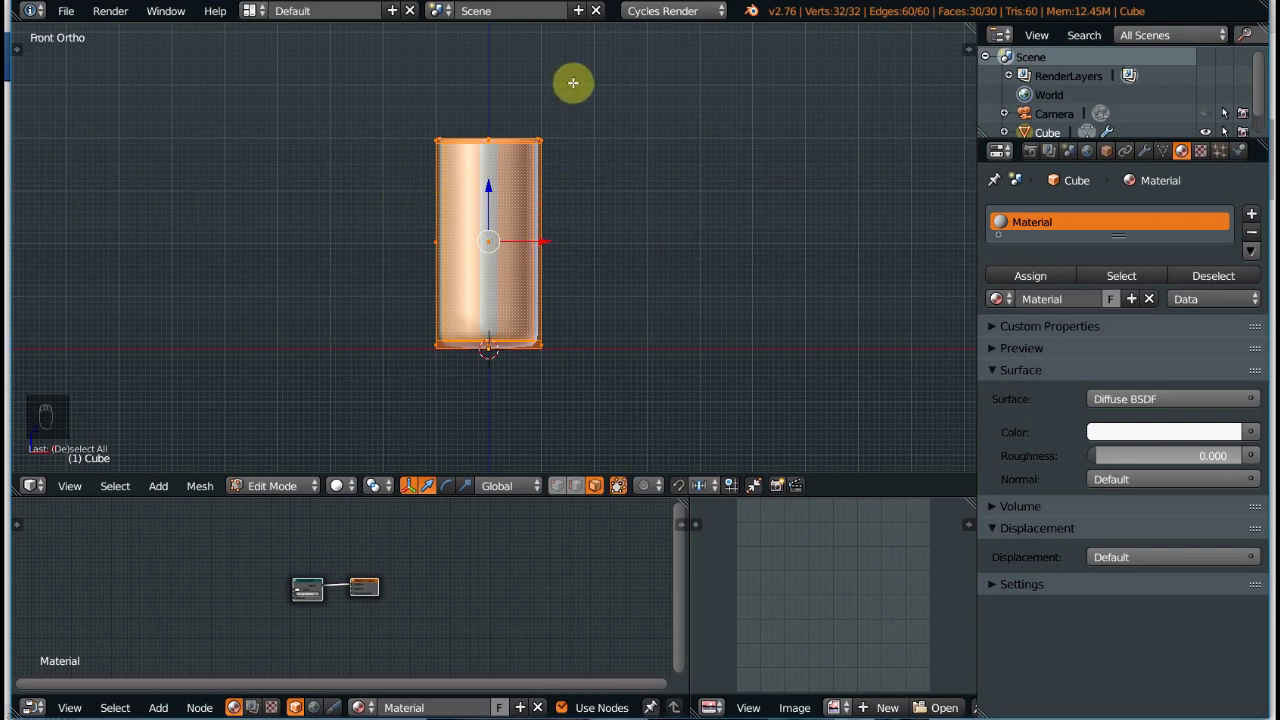
Unwrap all faces of the glass with the standard Unwrap and widen the UV/Image Editor area
key(u)
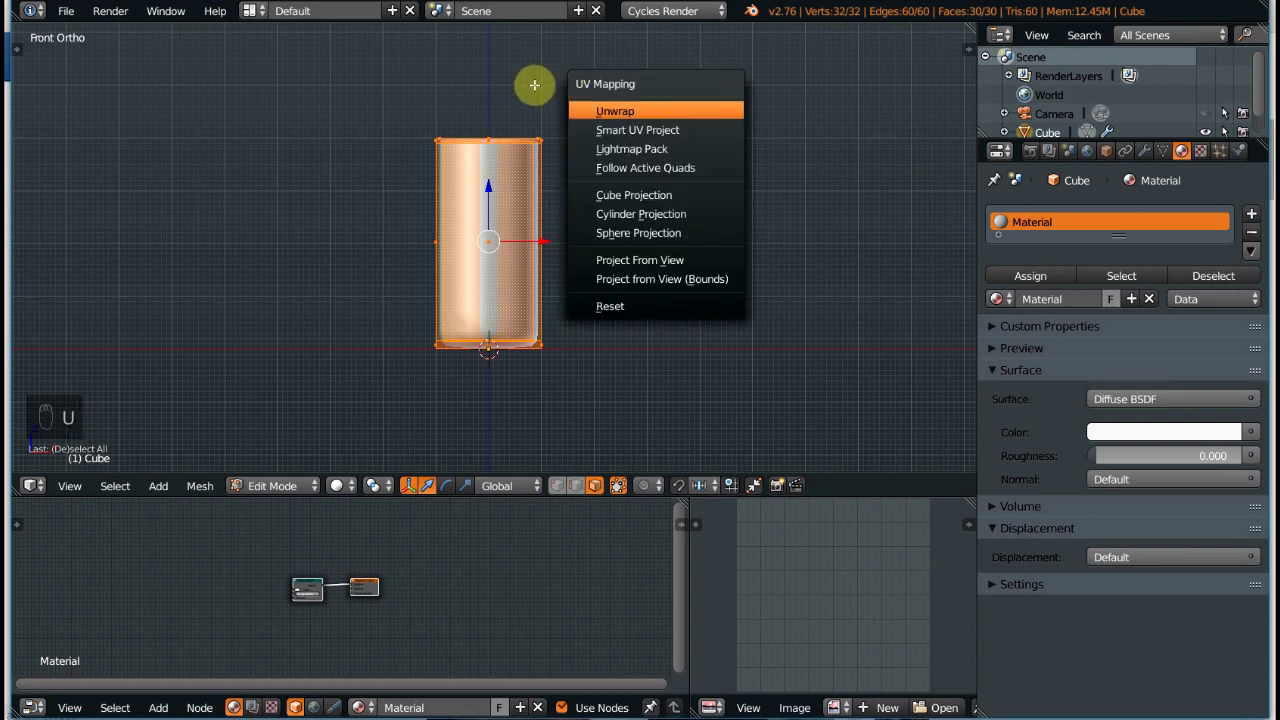
click(666, 112)
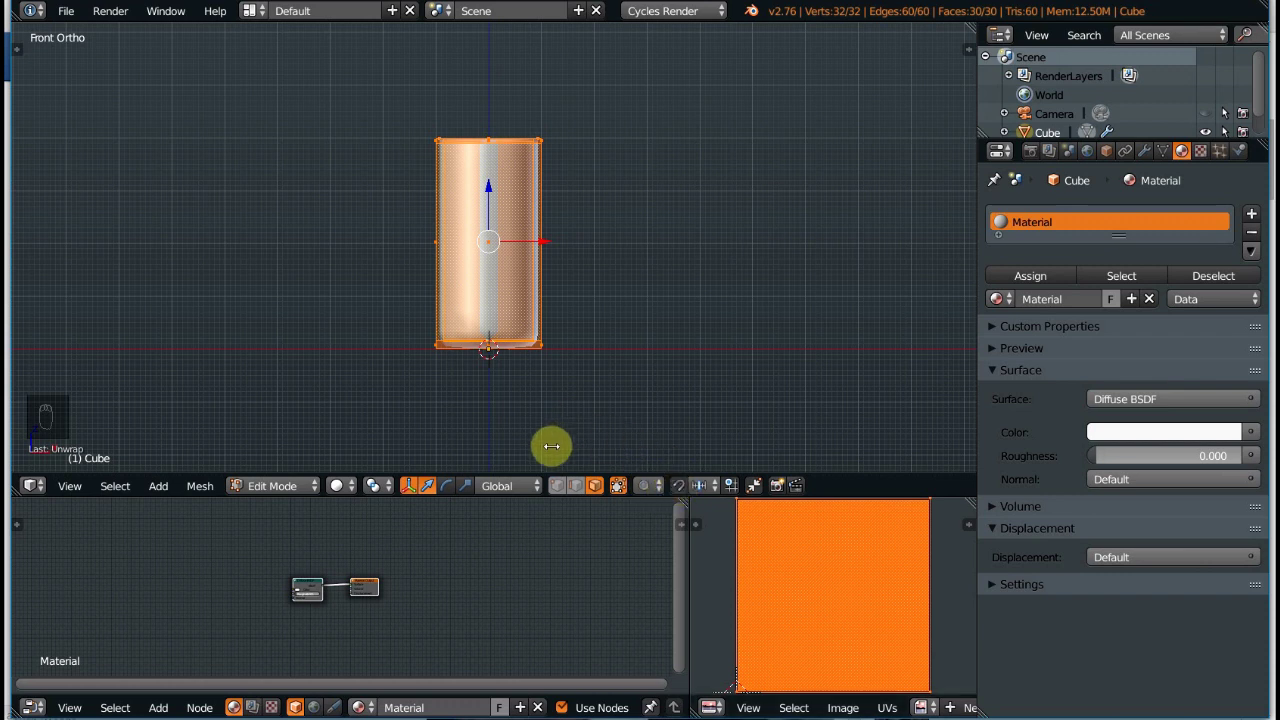
drag(690, 572, 622, 572)
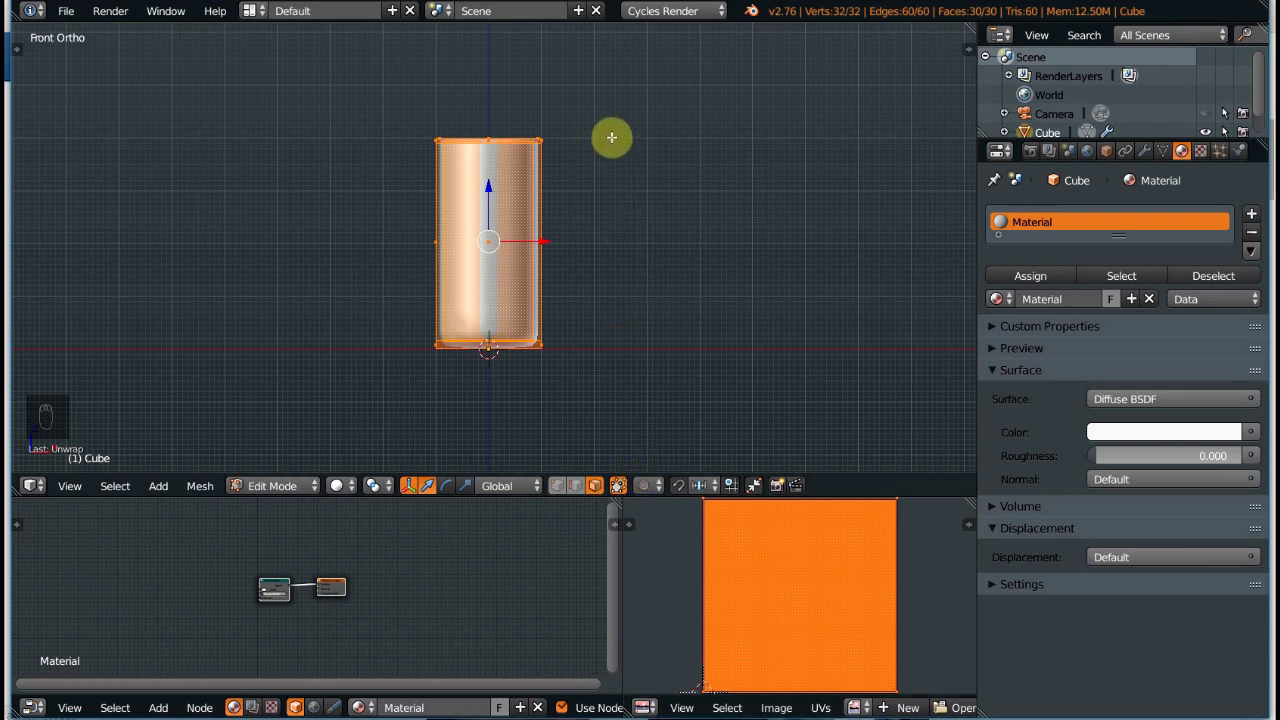
Remap the selected faces with Smart UV Project, using an angle limit of 66 and an island margin of 0
key(u)
click(723, 194)
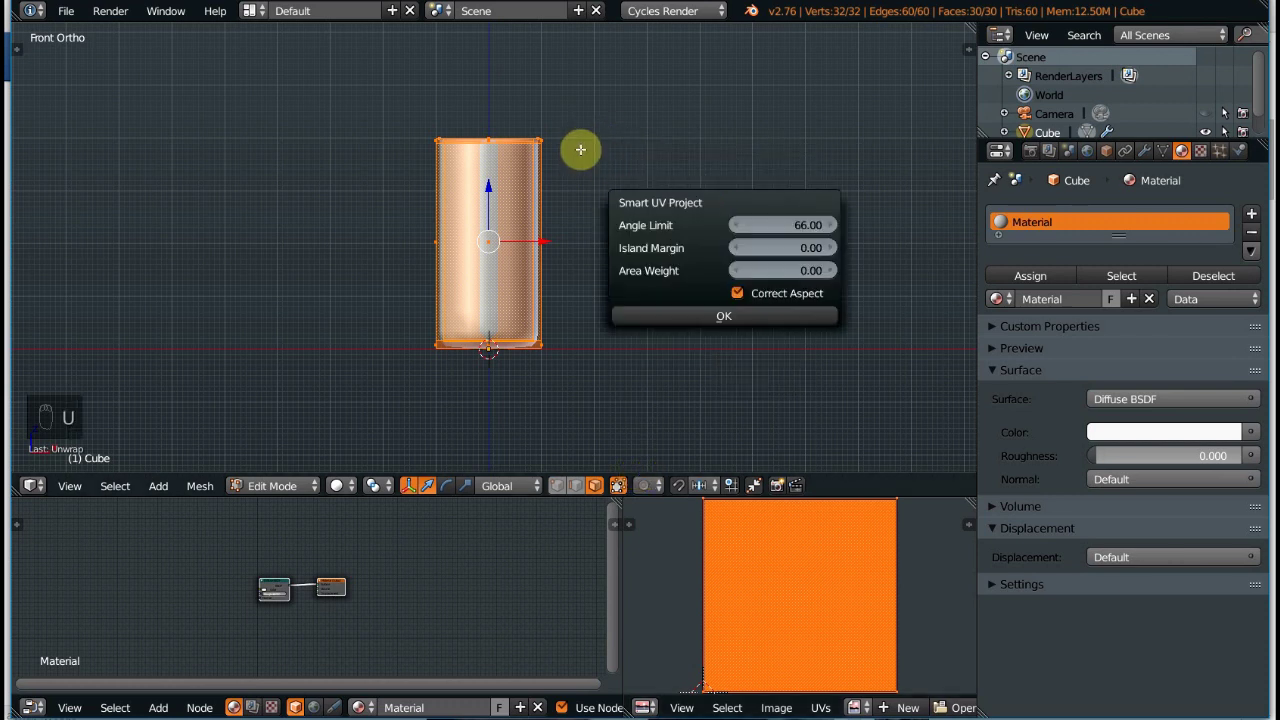
click(723, 316)
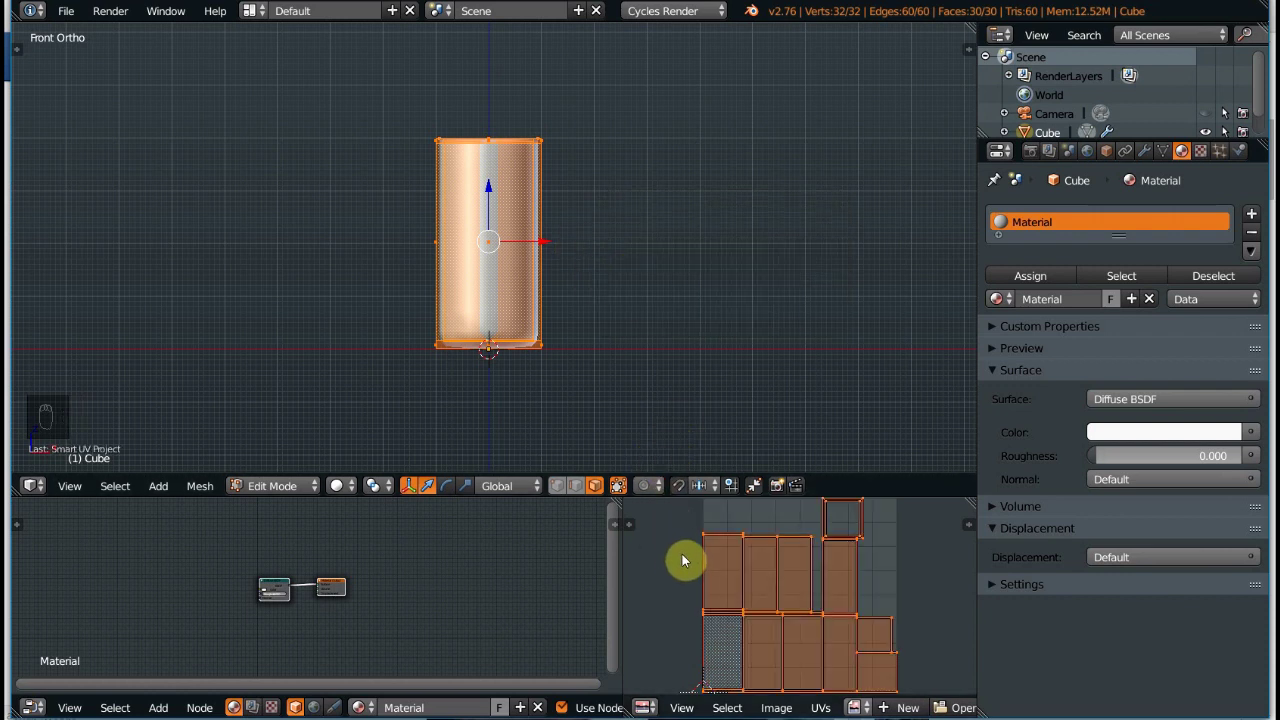
Assign an Image Texture to the Diffuse BSDF color of the glass material
click(1250, 432)
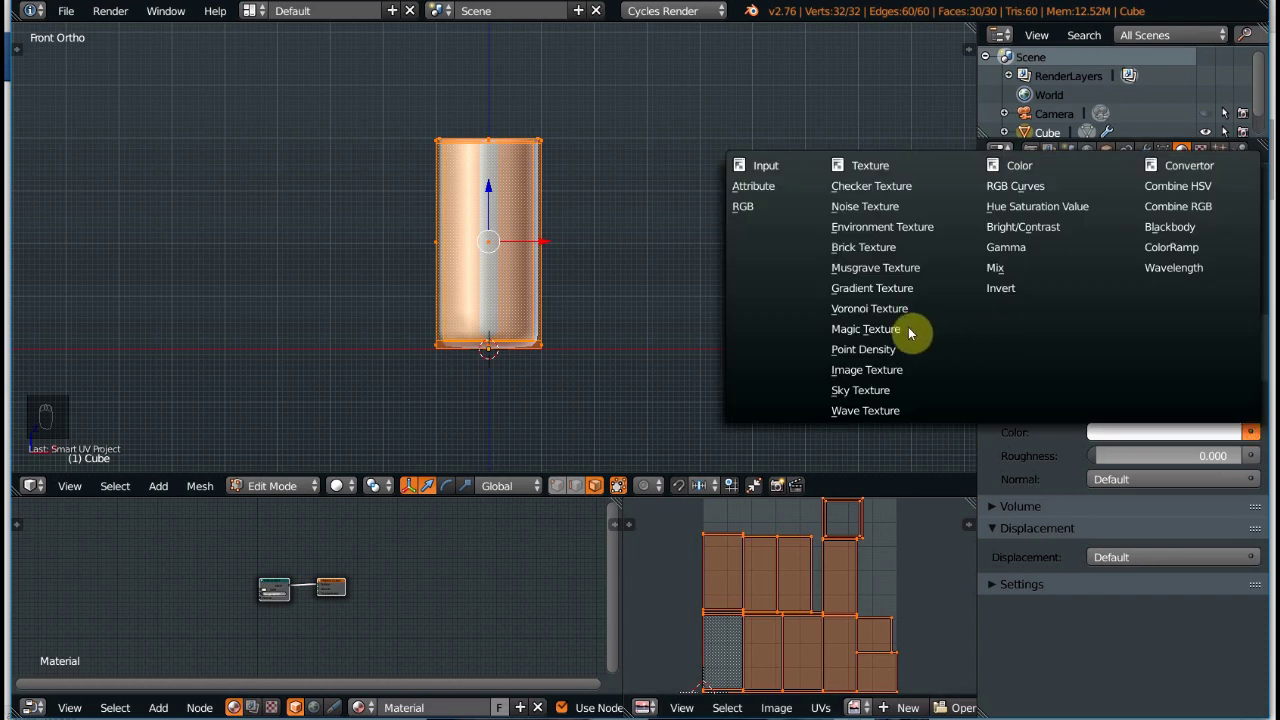
click(878, 369)
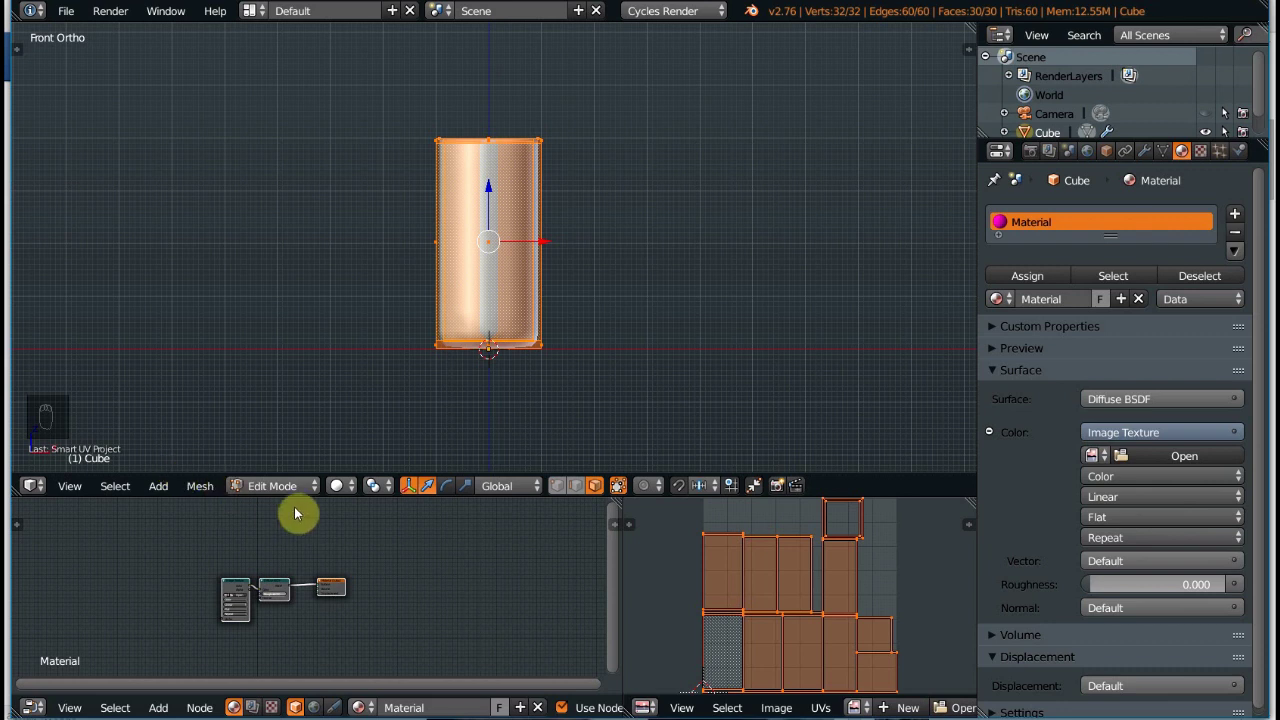
scroll(287, 508, up, 4)
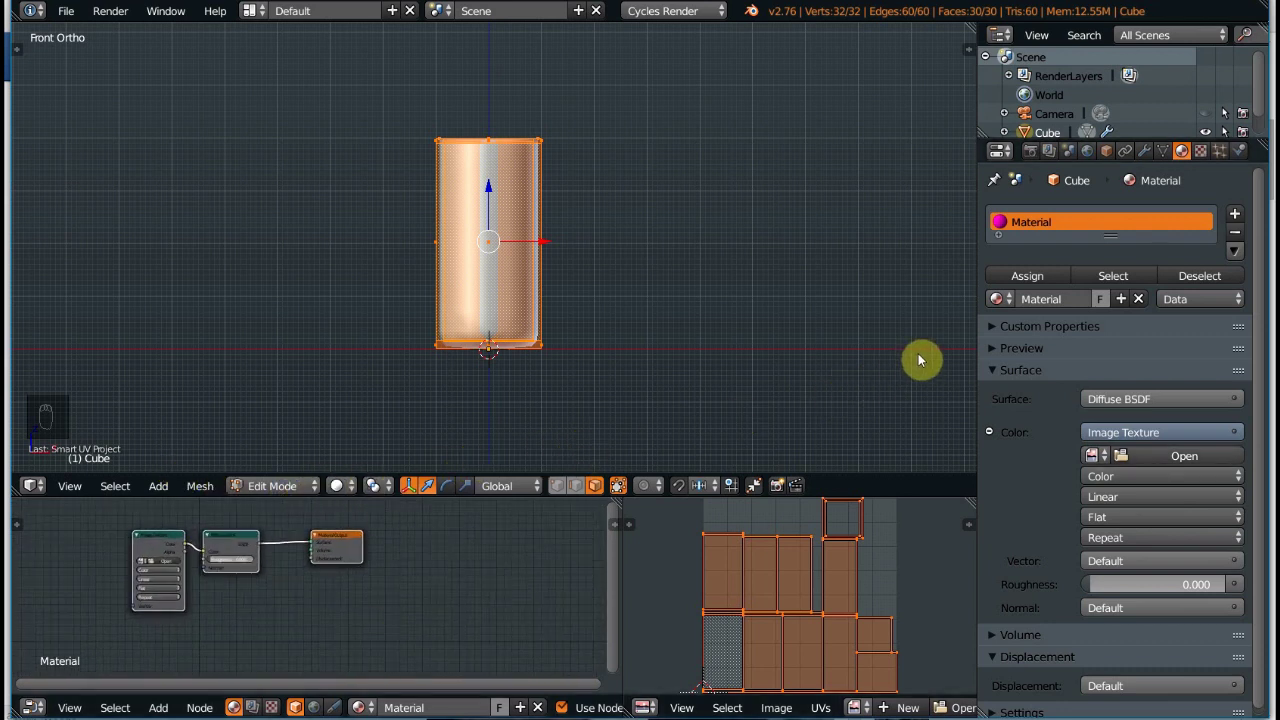
Load motivo5Branco.jpg from the recent Complementos folder into the Image Texture, browsing the files as thumbnails
click(1156, 456)
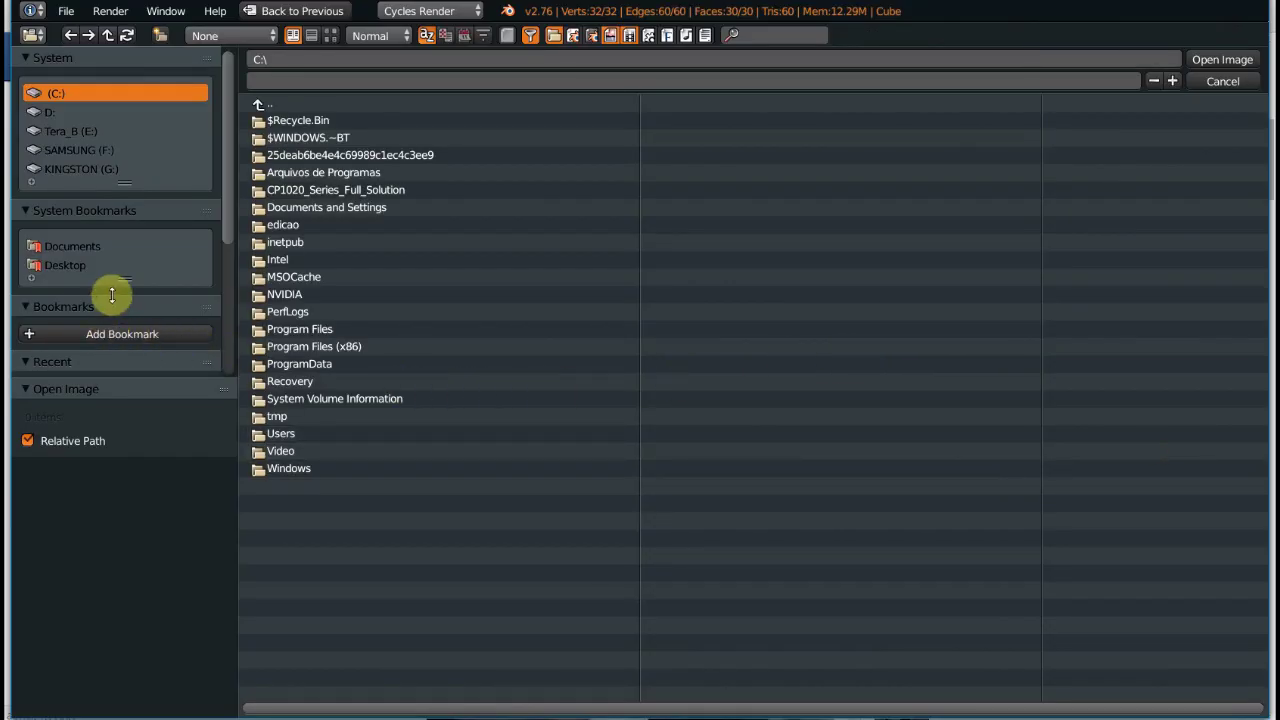
click(100, 361)
drag(94, 414, 94, 432)
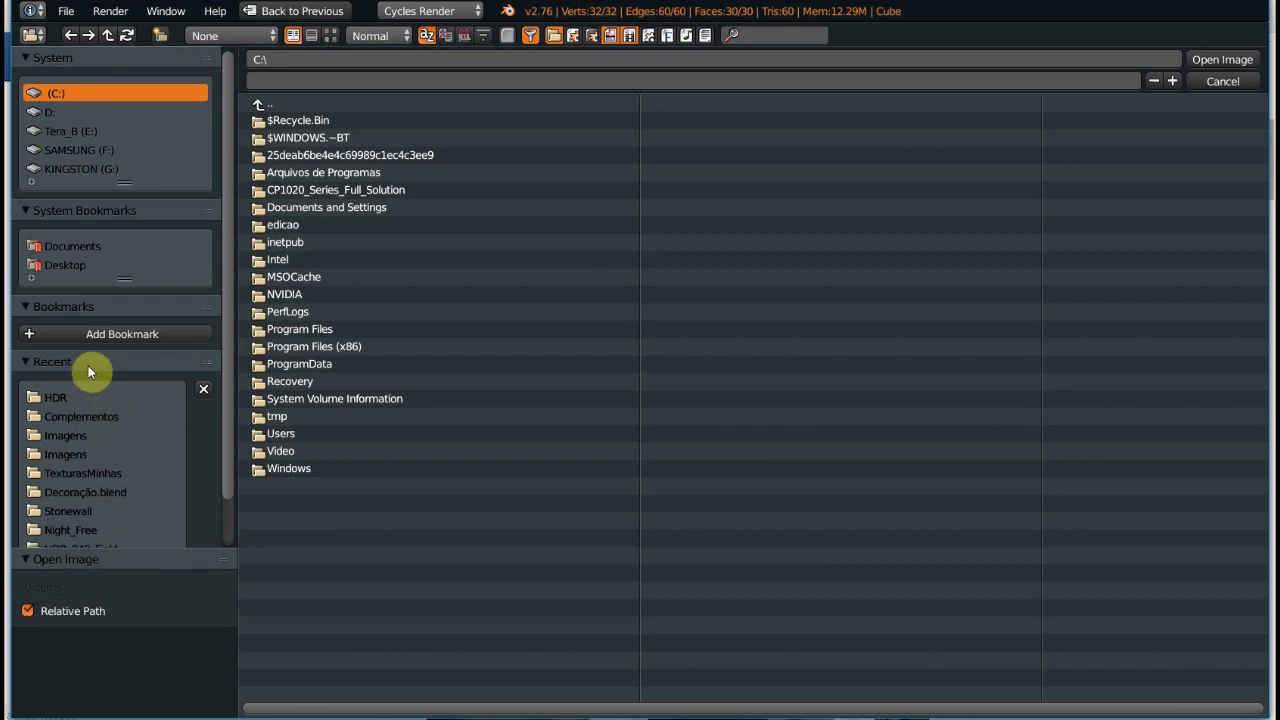
click(81, 416)
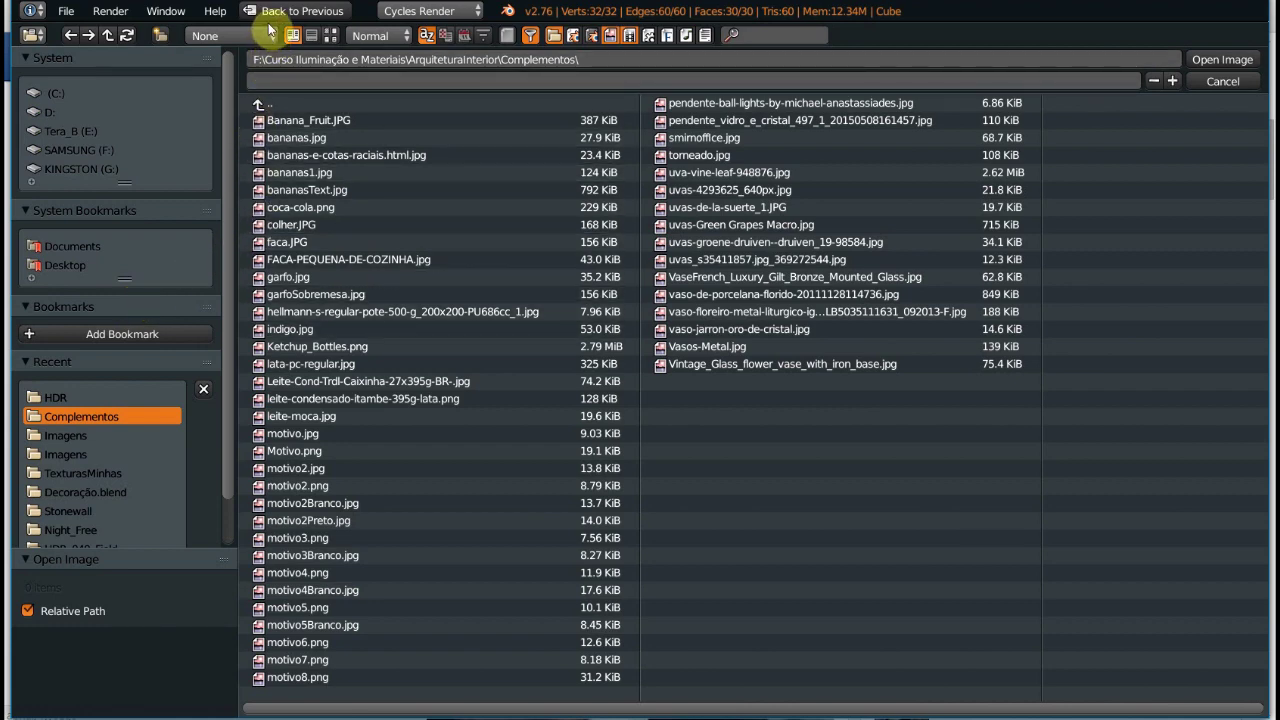
click(330, 35)
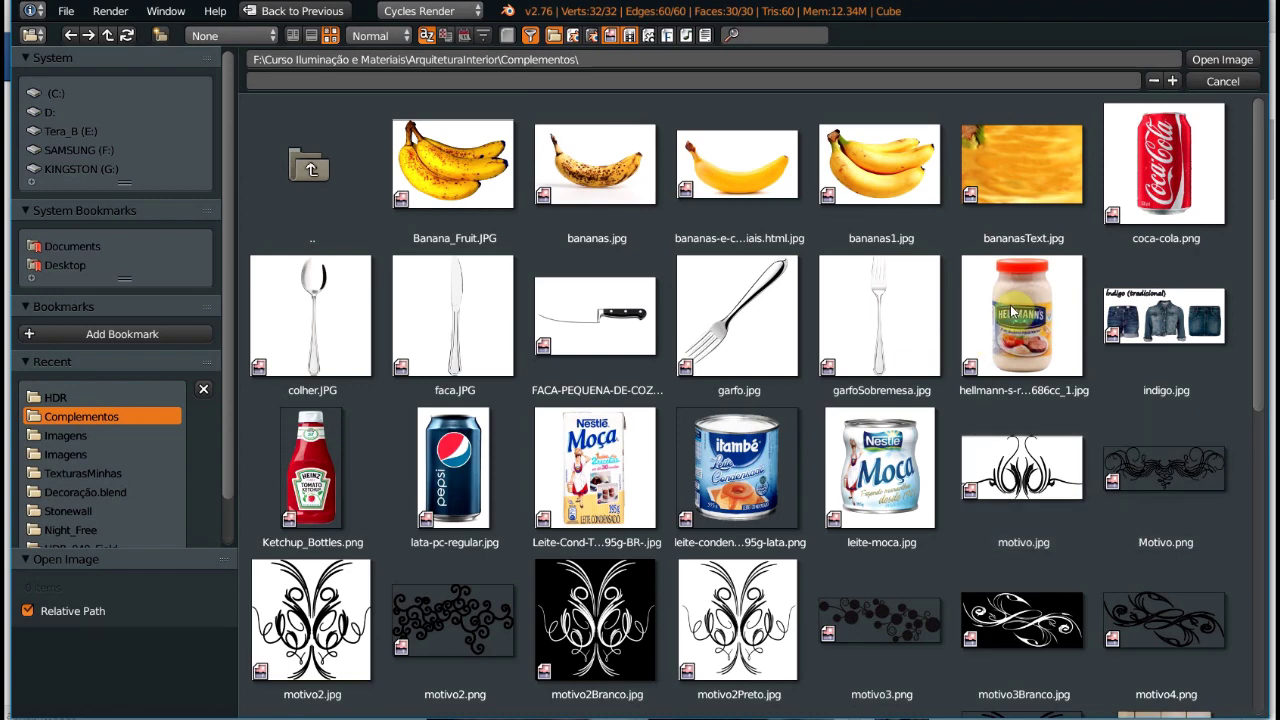
scroll(1012, 312, down, 6)
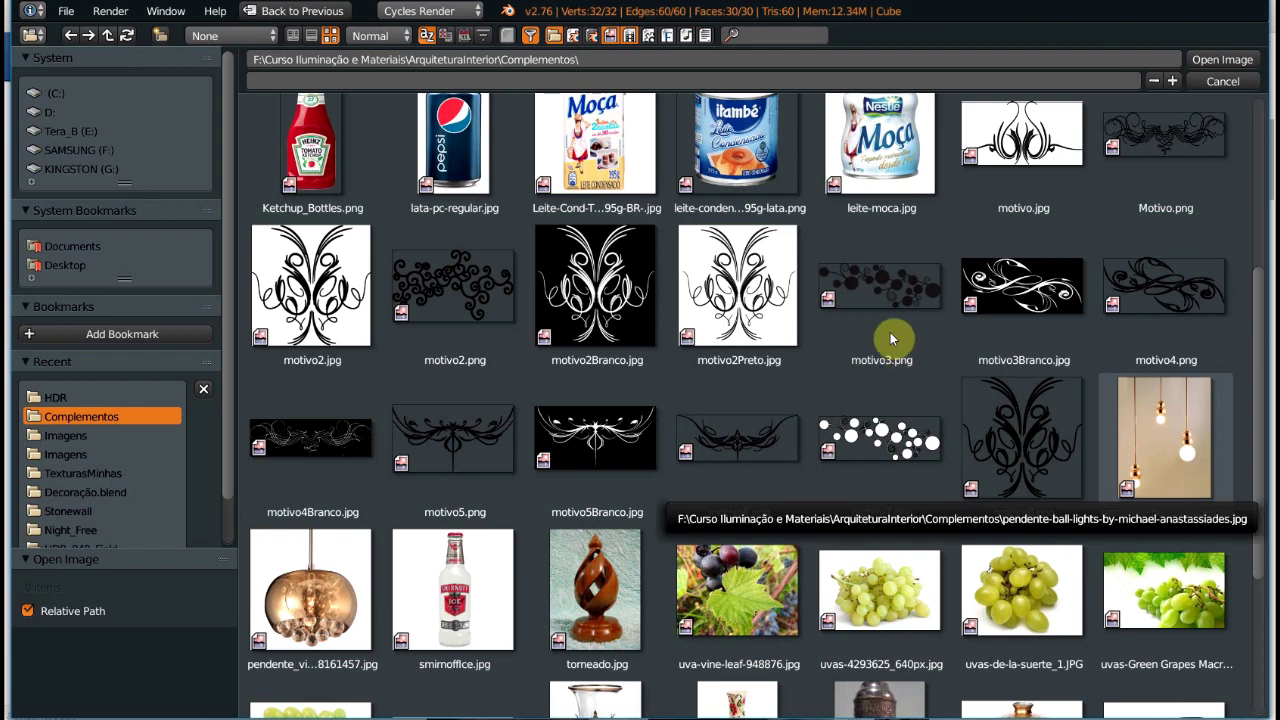
click(603, 439)
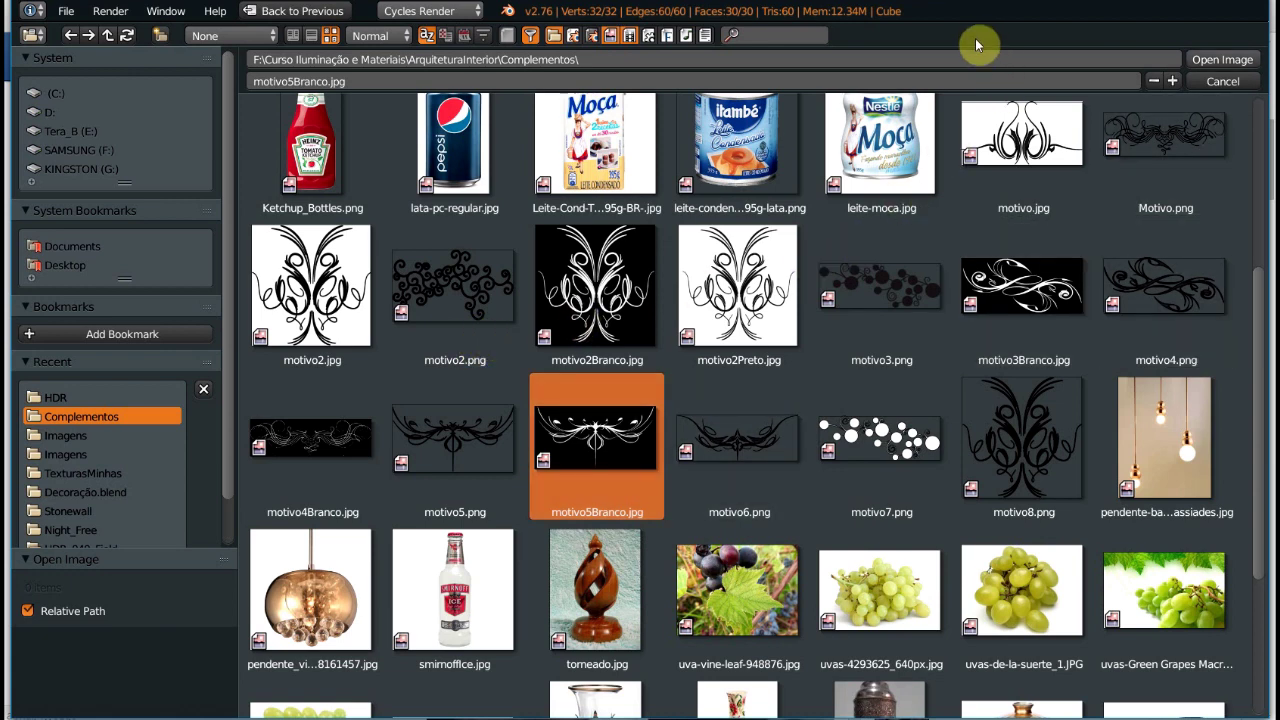
click(1218, 59)
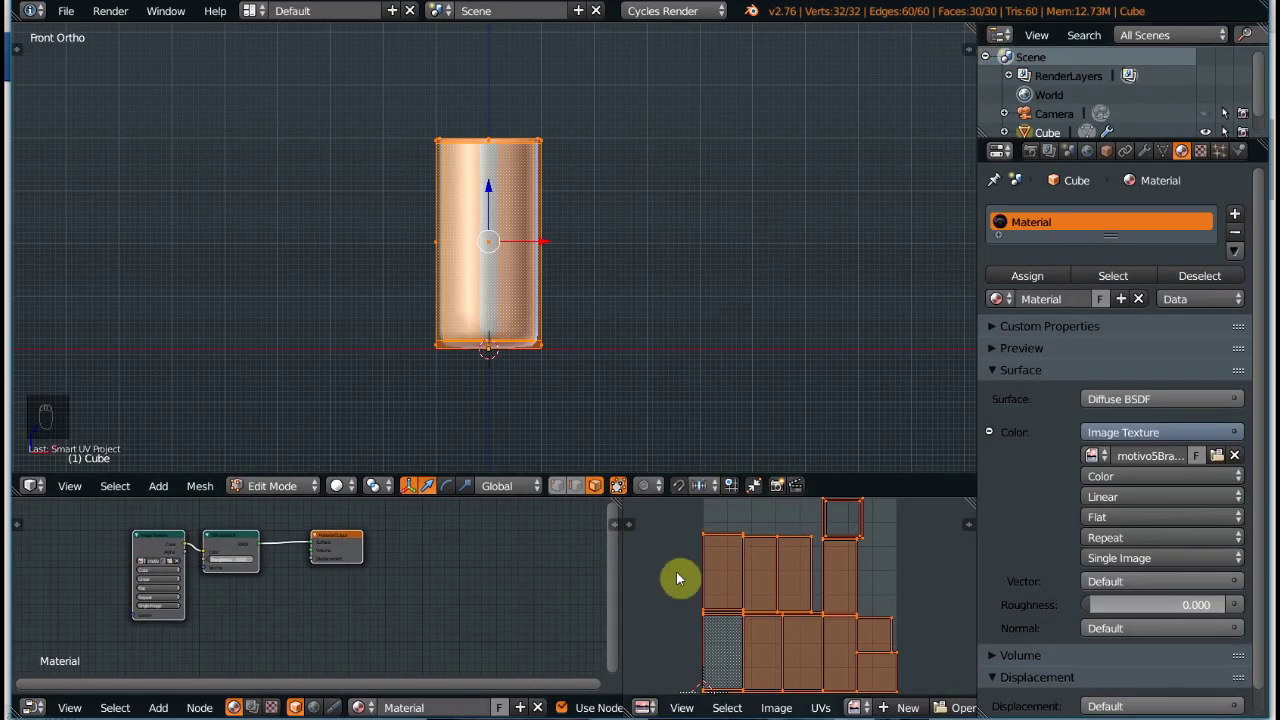
Show motivo5Branco.jpg behind the UV layout and preview the glass in Rendered viewport shading
click(857, 707)
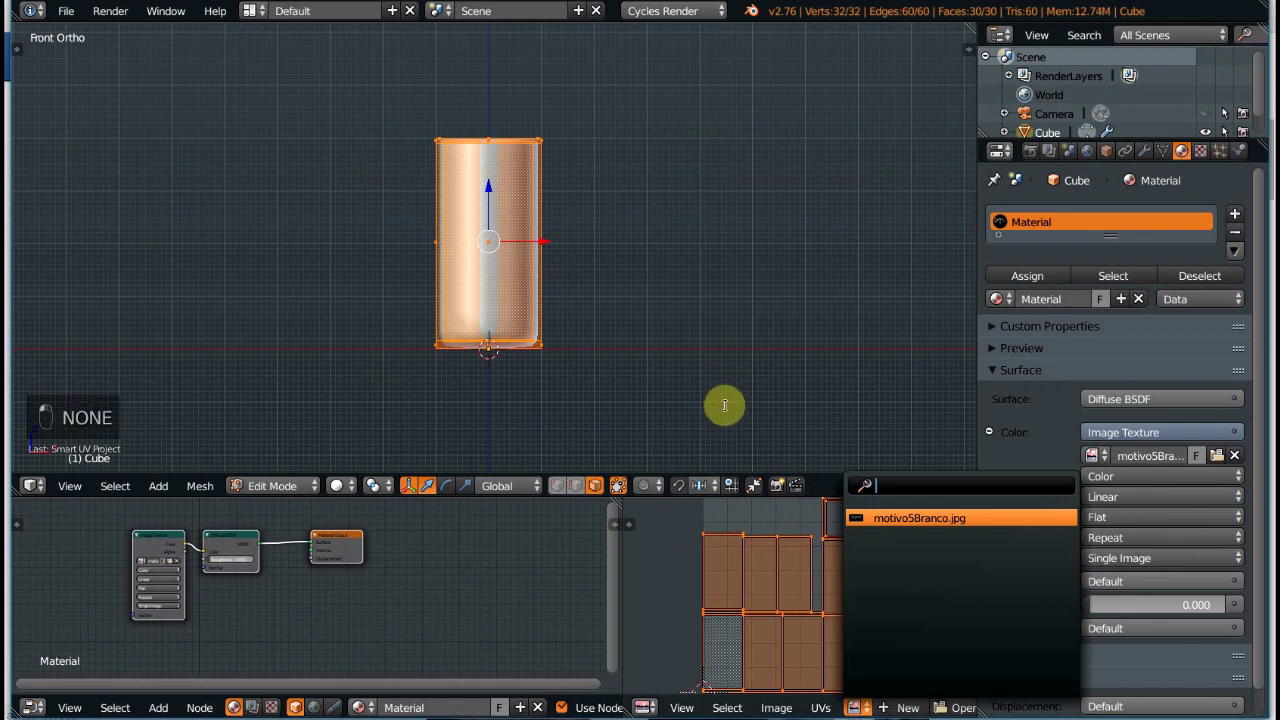
click(907, 518)
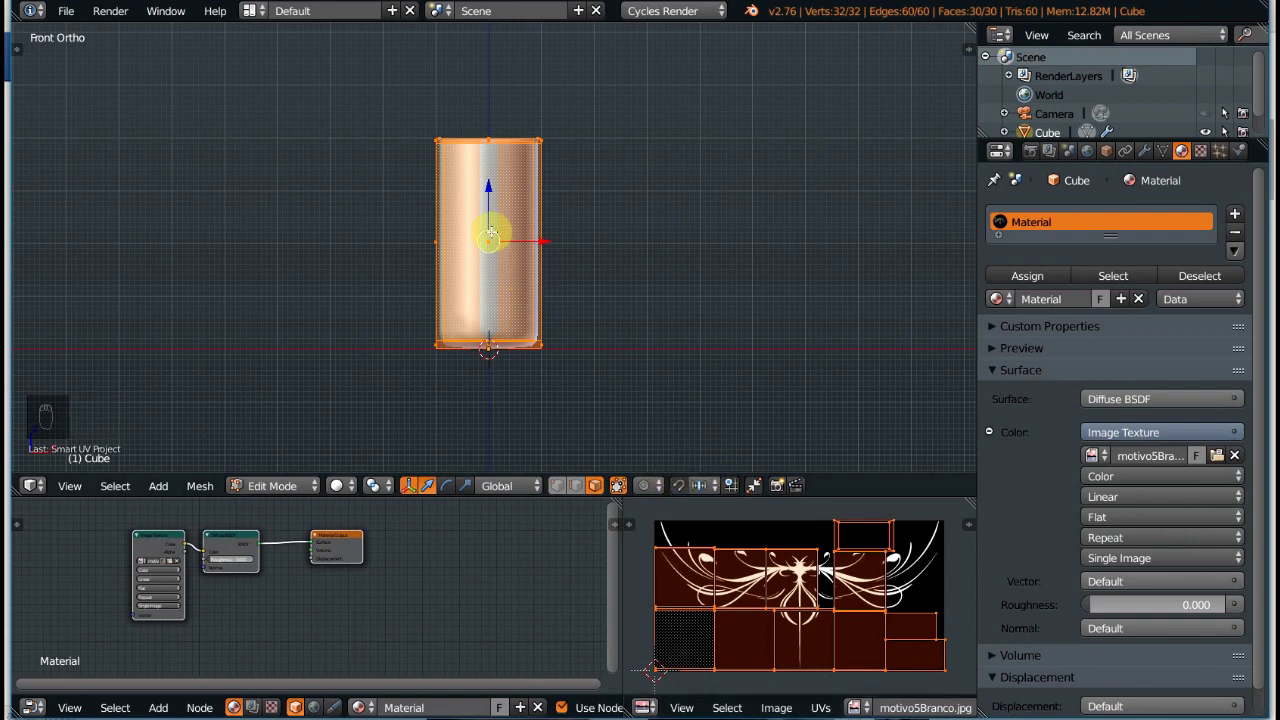
click(341, 486)
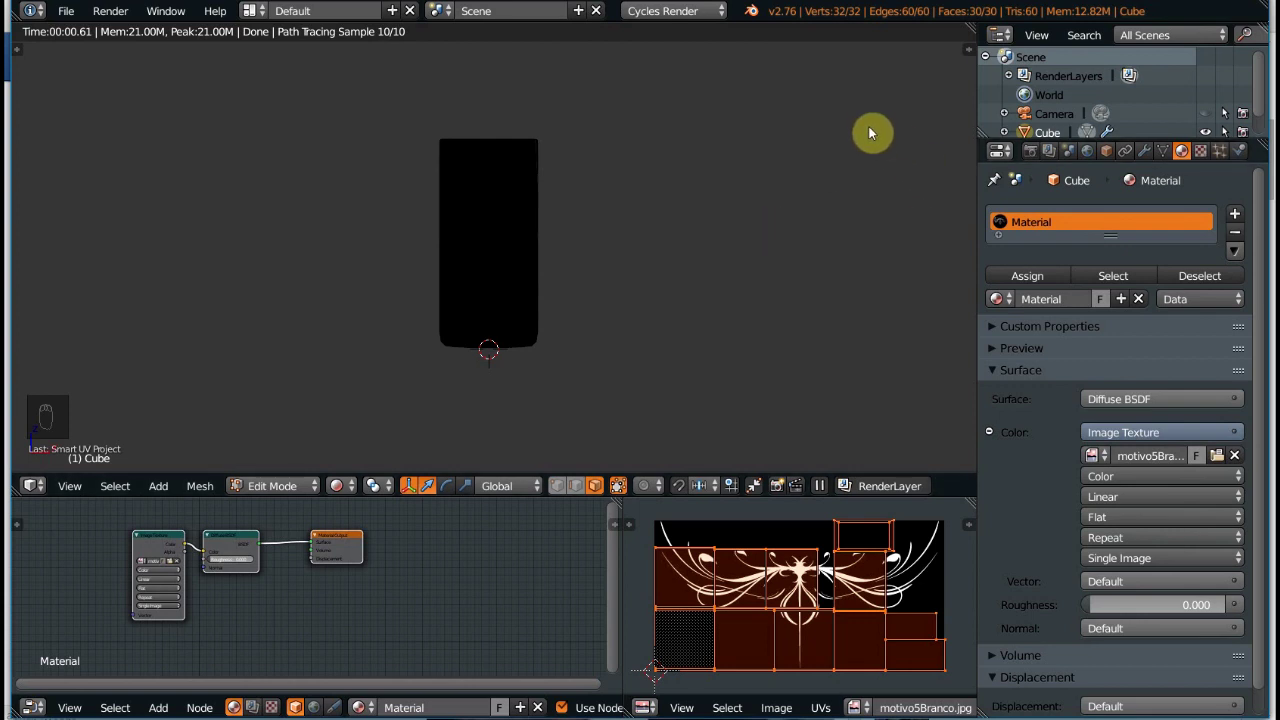
Enable nodes for the World, set its background color to an Environment Texture and show the World nodes in the Node Editor
click(1087, 150)
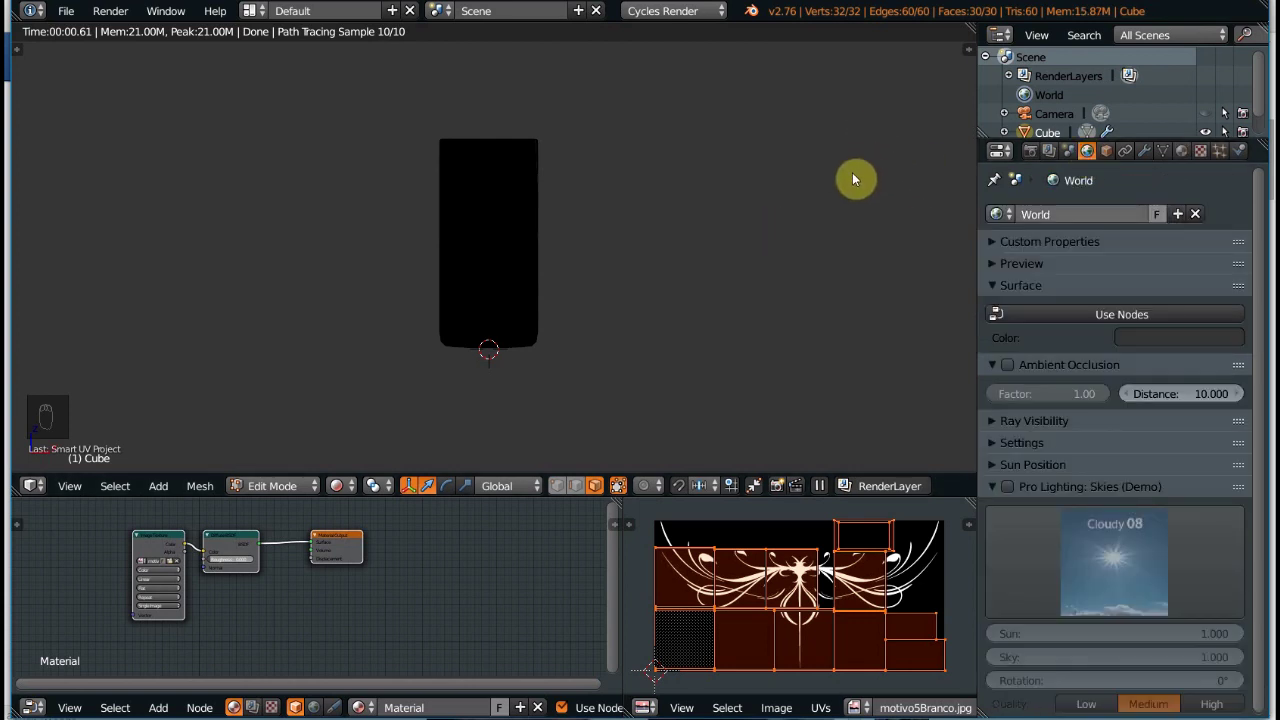
click(1051, 318)
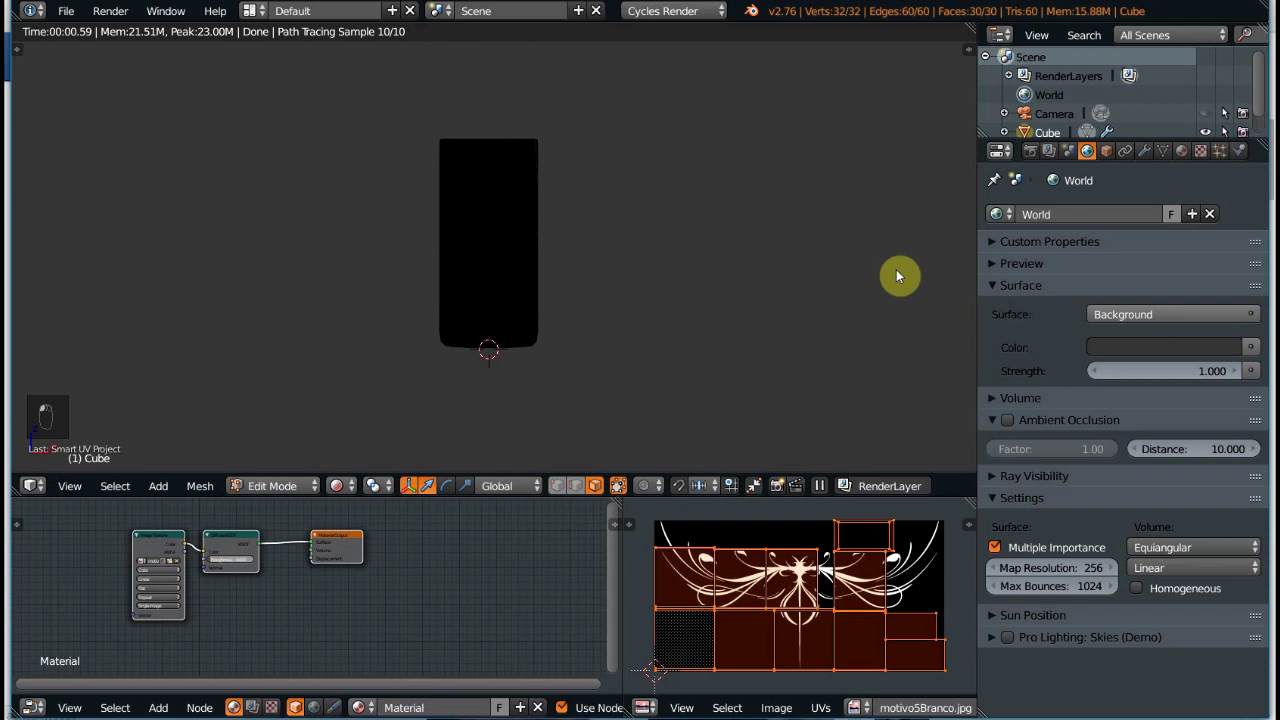
click(1250, 348)
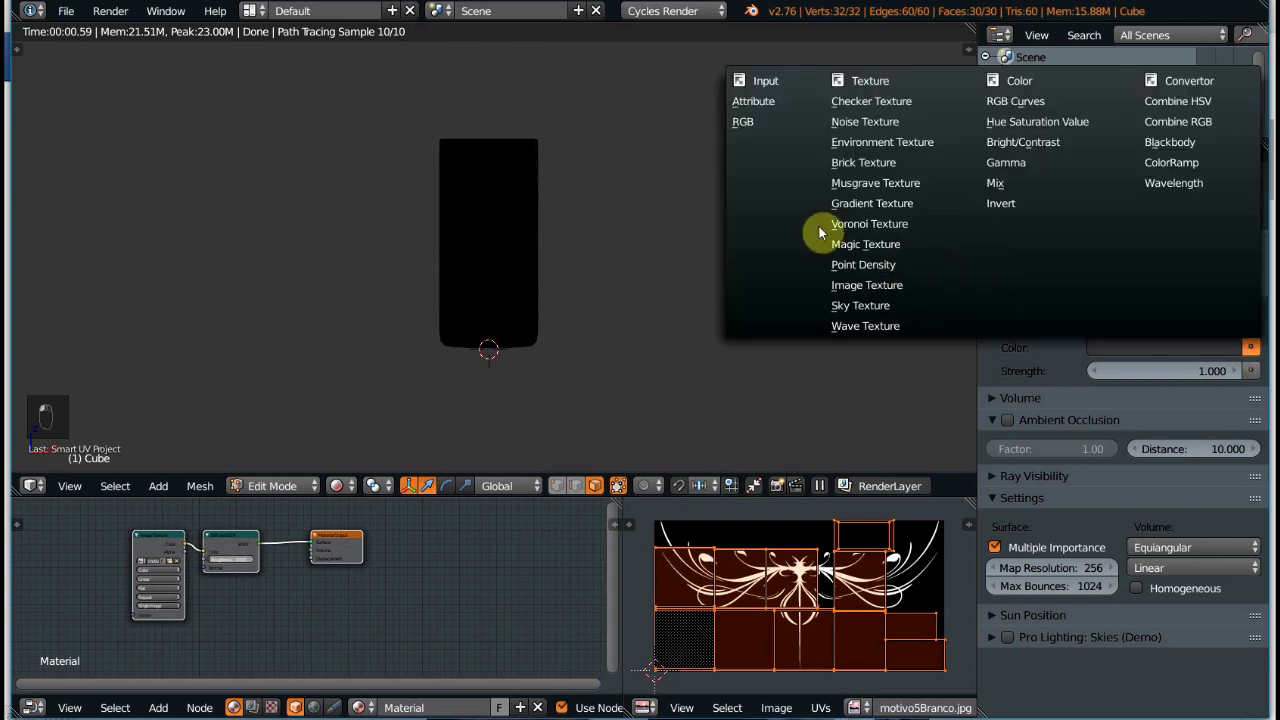
click(868, 142)
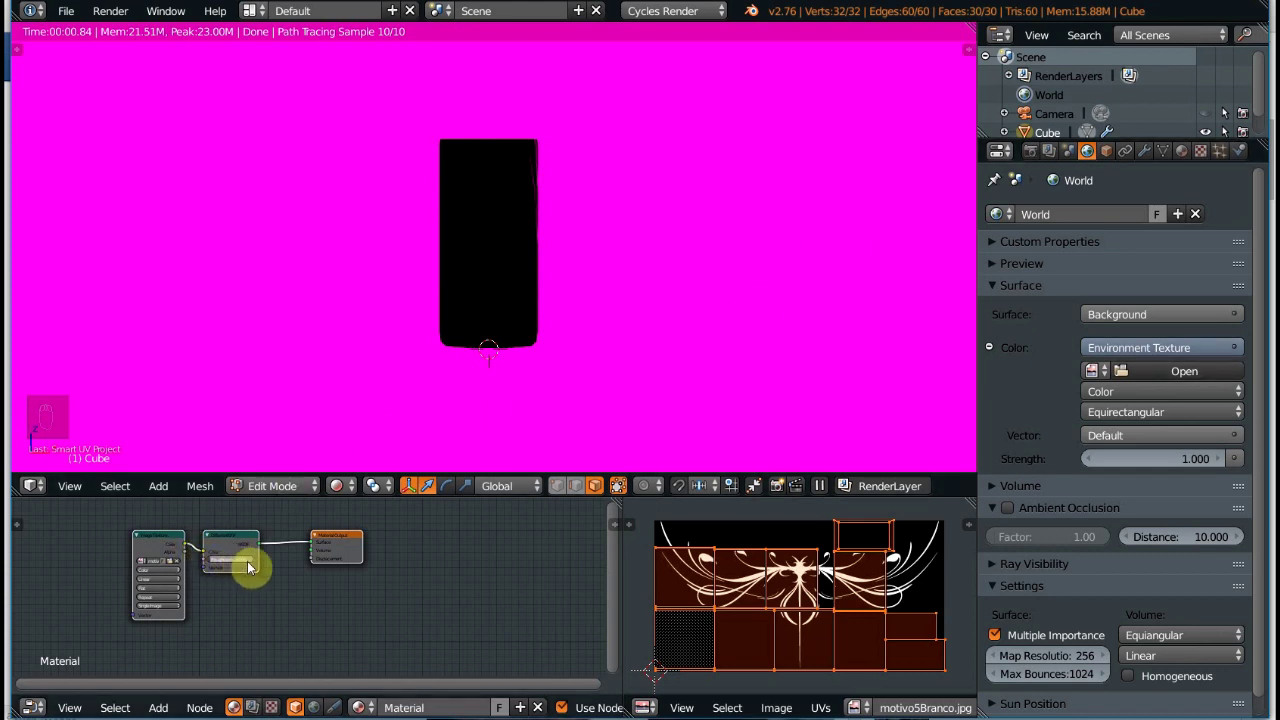
click(314, 708)
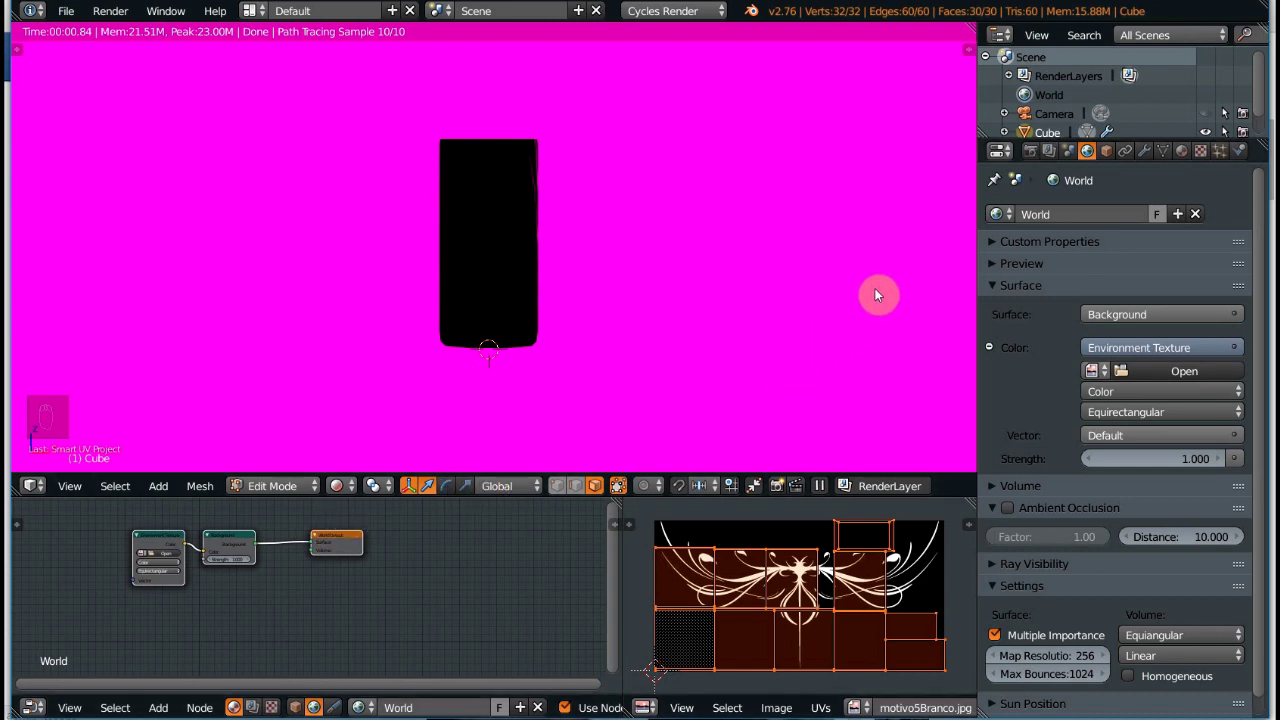
Load beach_probe.hdr from the recent HDR folder as the environment image and switch the 3D view to Texture shading
click(1091, 370)
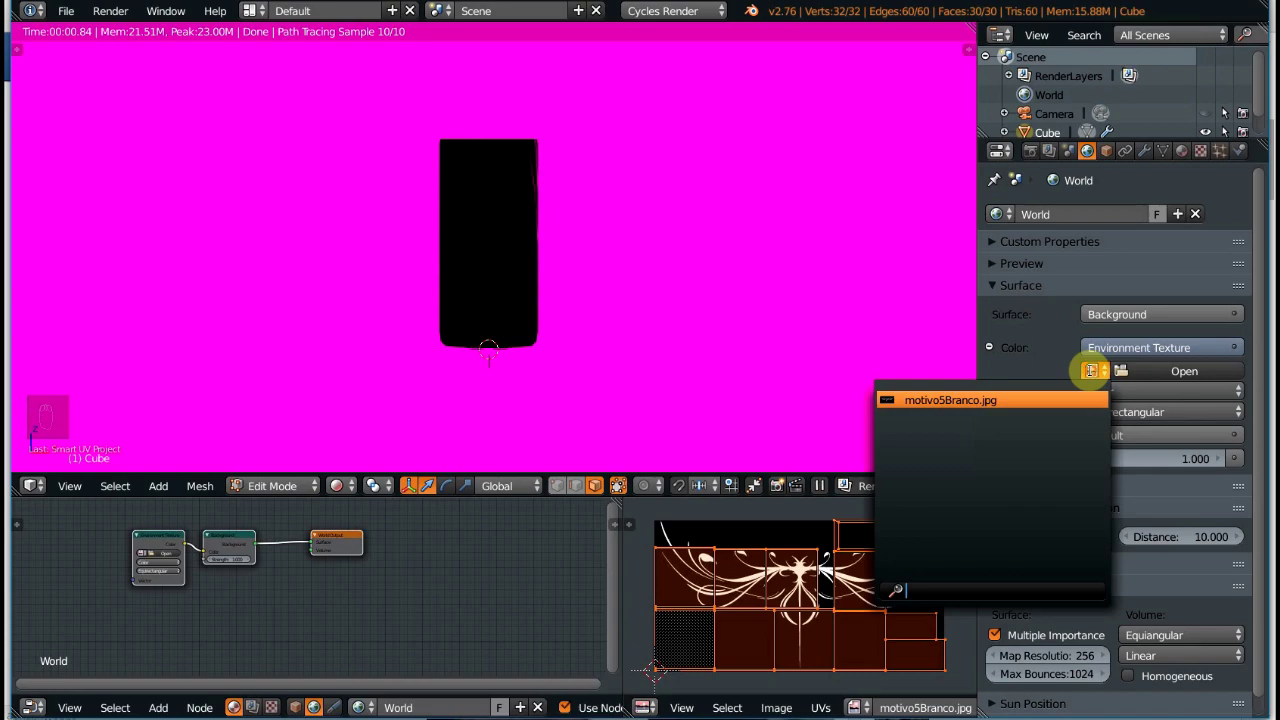
click(1148, 371)
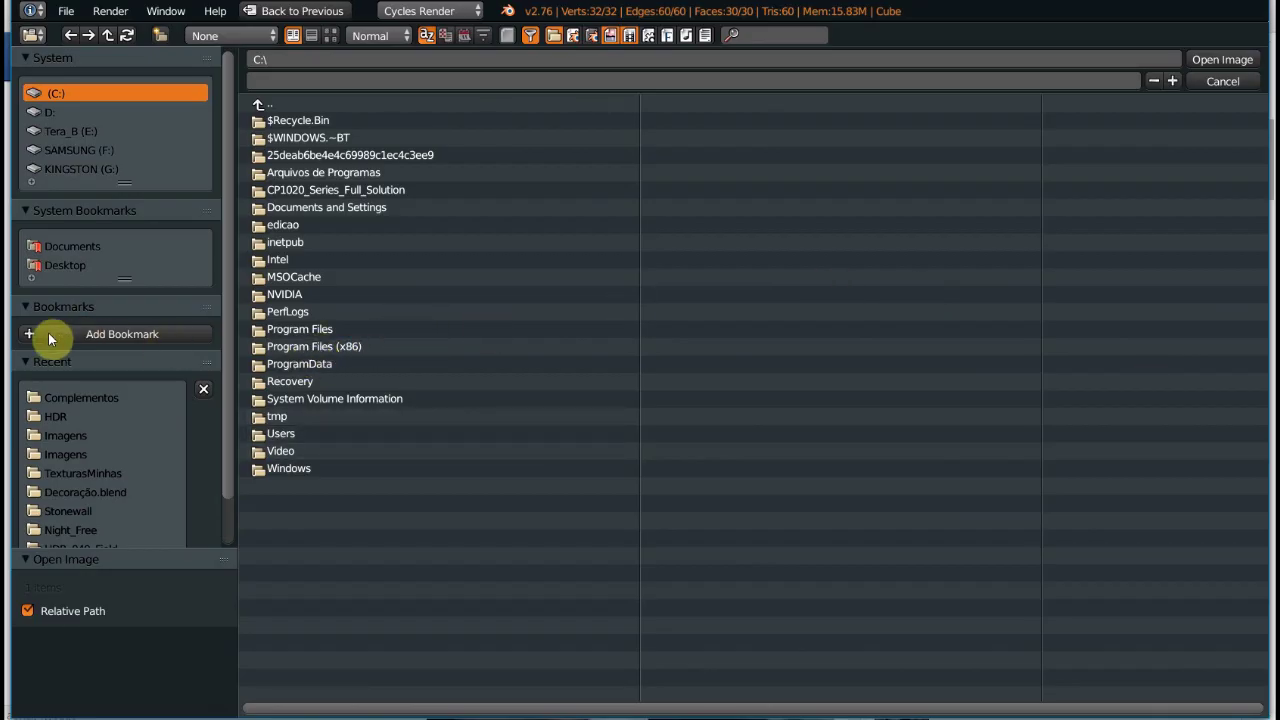
click(54, 416)
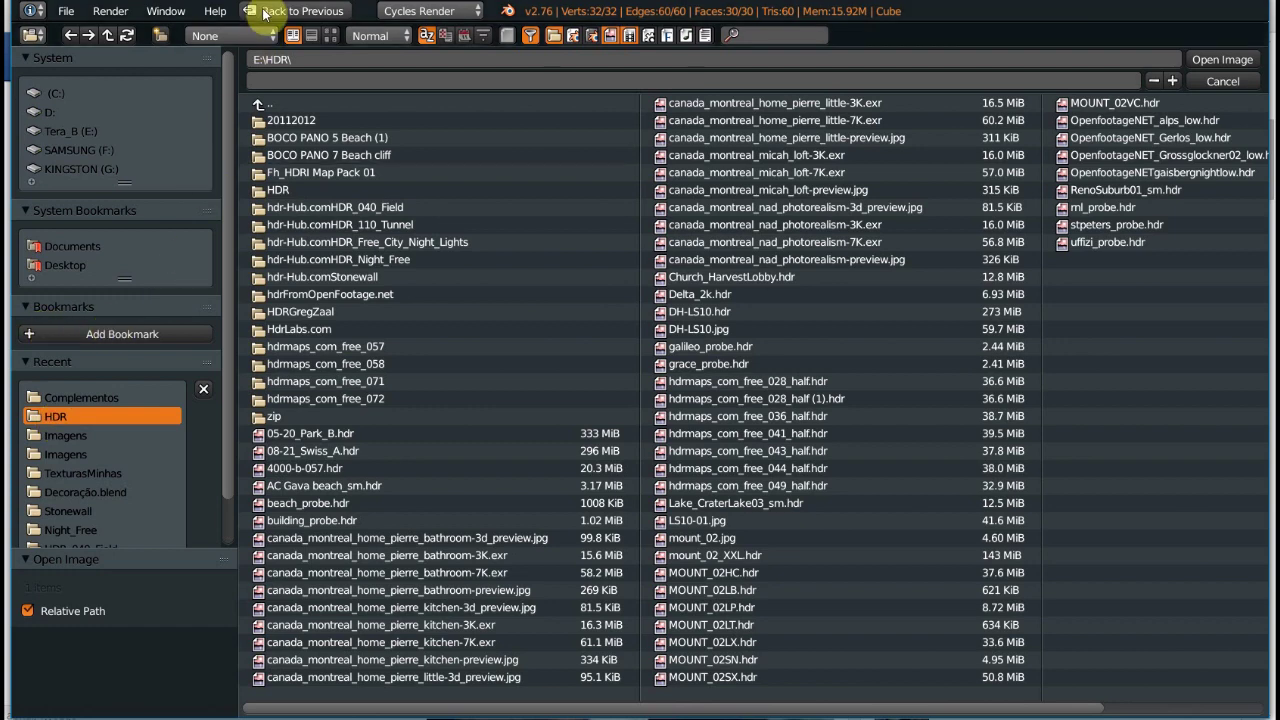
click(330, 35)
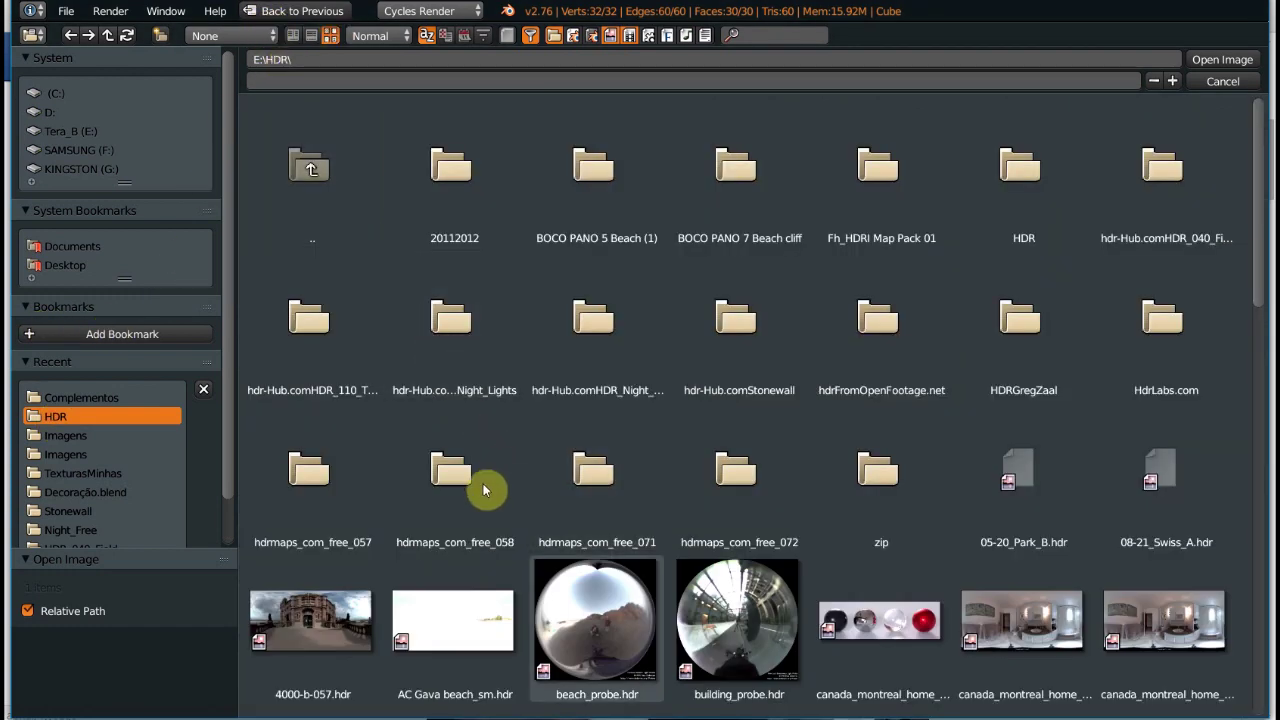
click(604, 607)
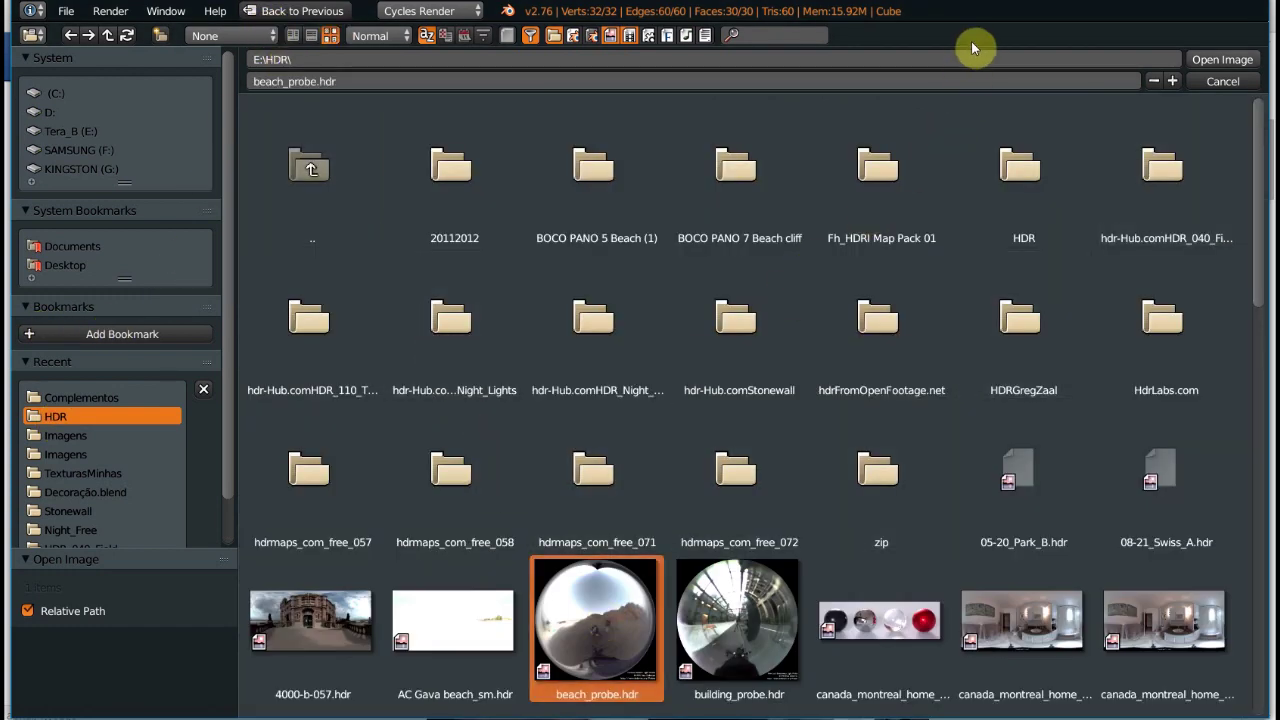
click(1214, 59)
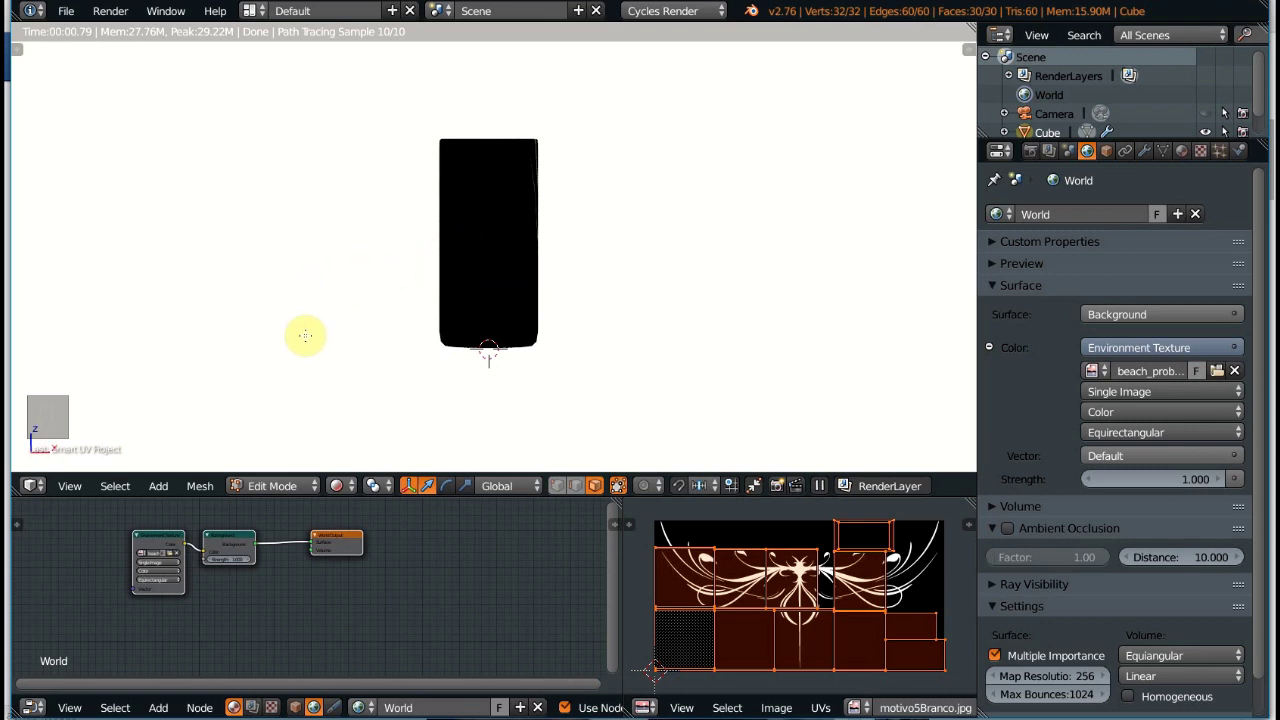
click(337, 485)
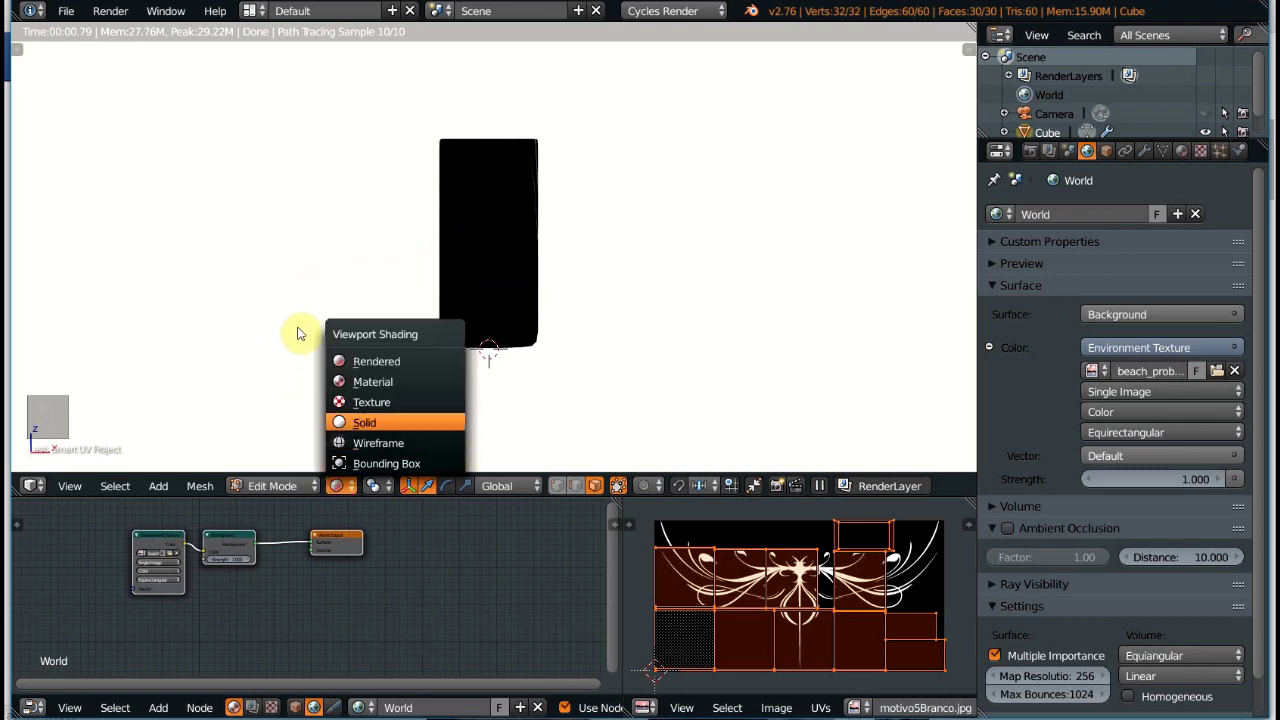
click(372, 402)
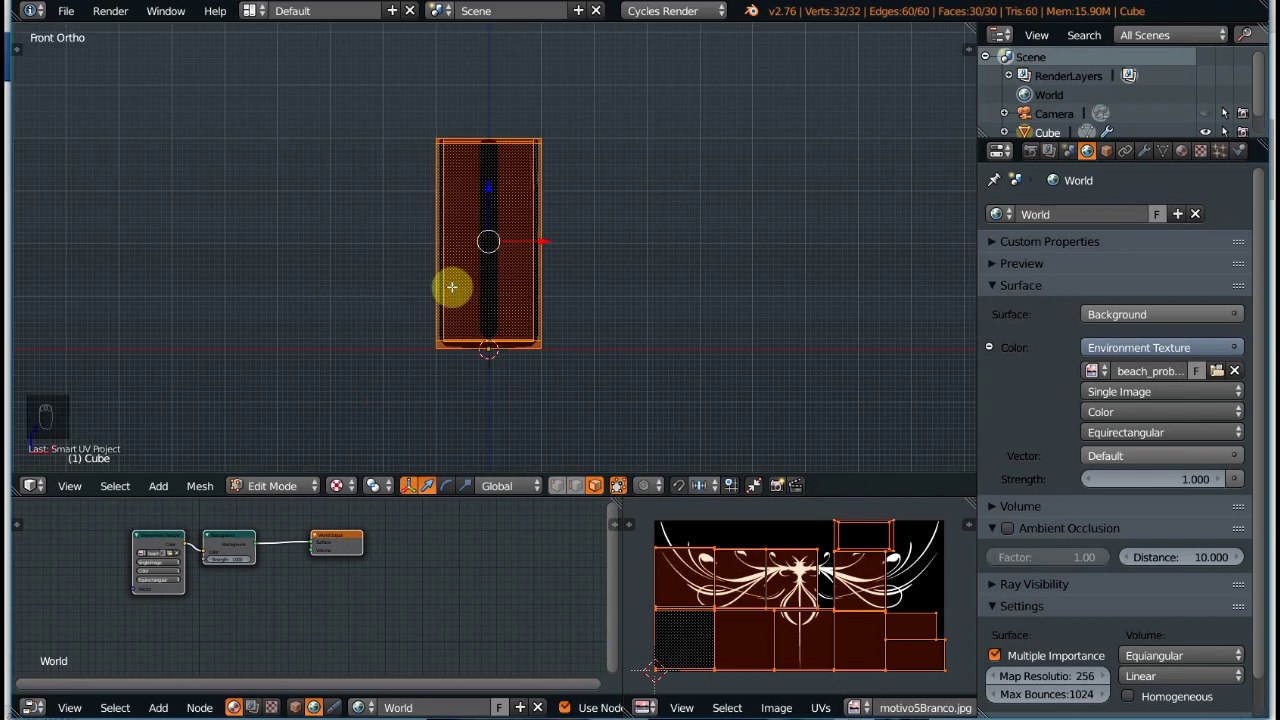
Orbit to an angled view of the glass, align the camera to it and preview it in Rendered shading
middle_drag(451, 286, 428, 290)
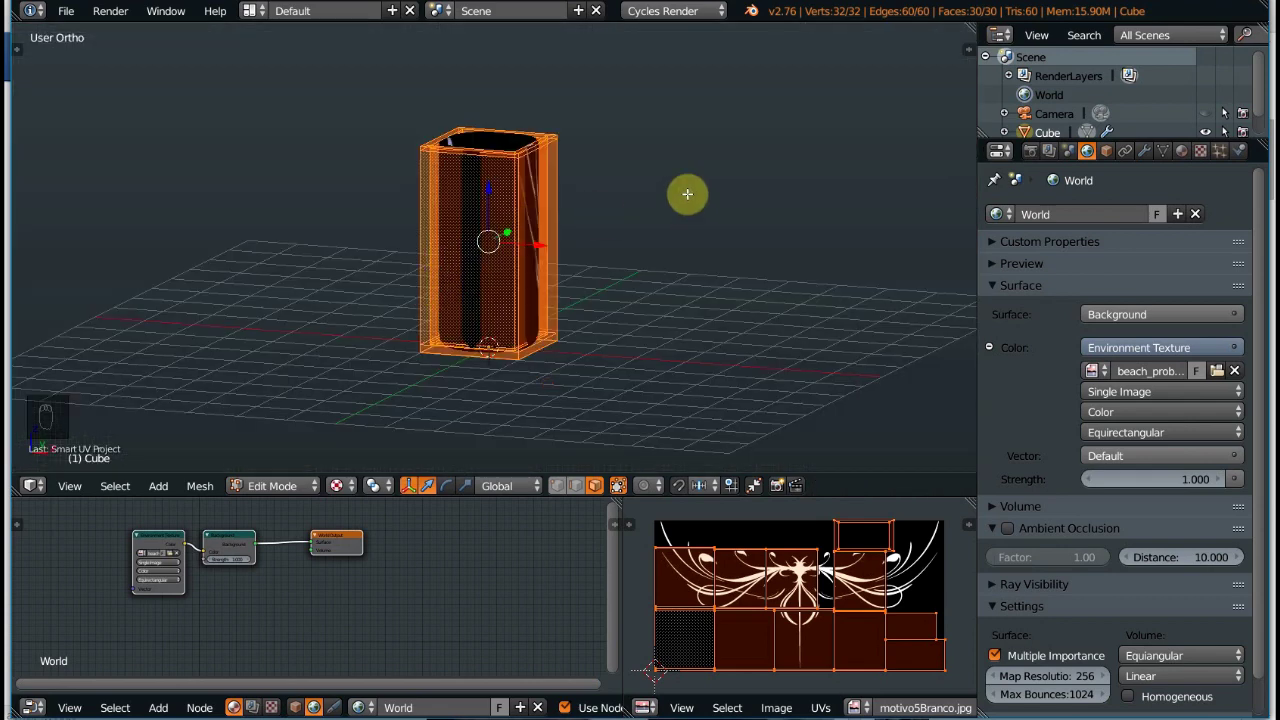
key(ctrl+alt+KP_0)
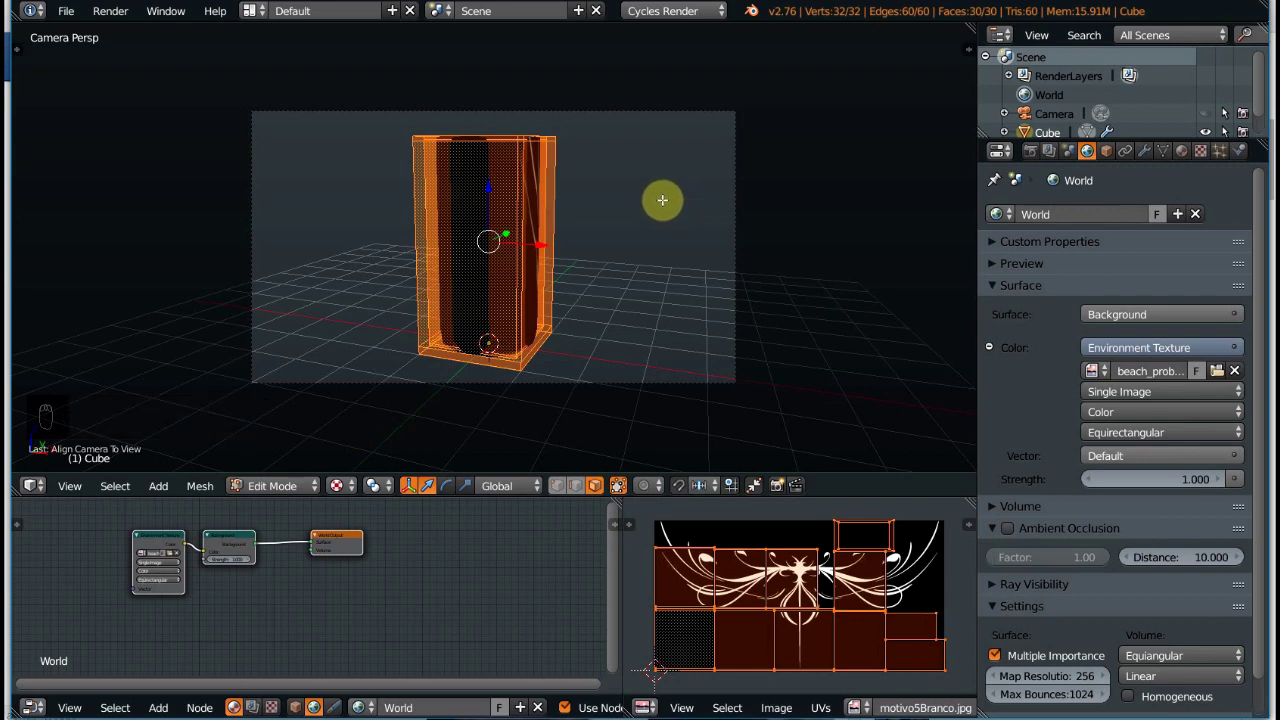
key(shift+z)
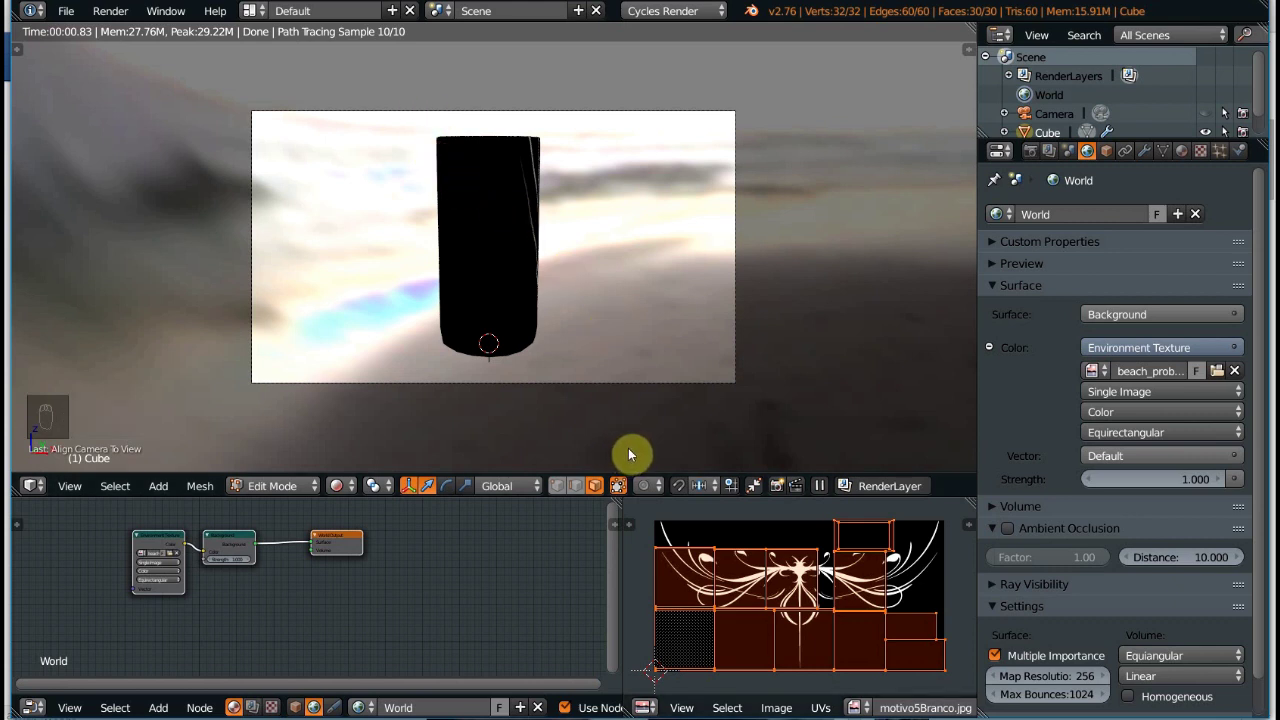
Unwrap the glass mesh with Follow Active Quads, using the Length Average edge length mode
key(g)
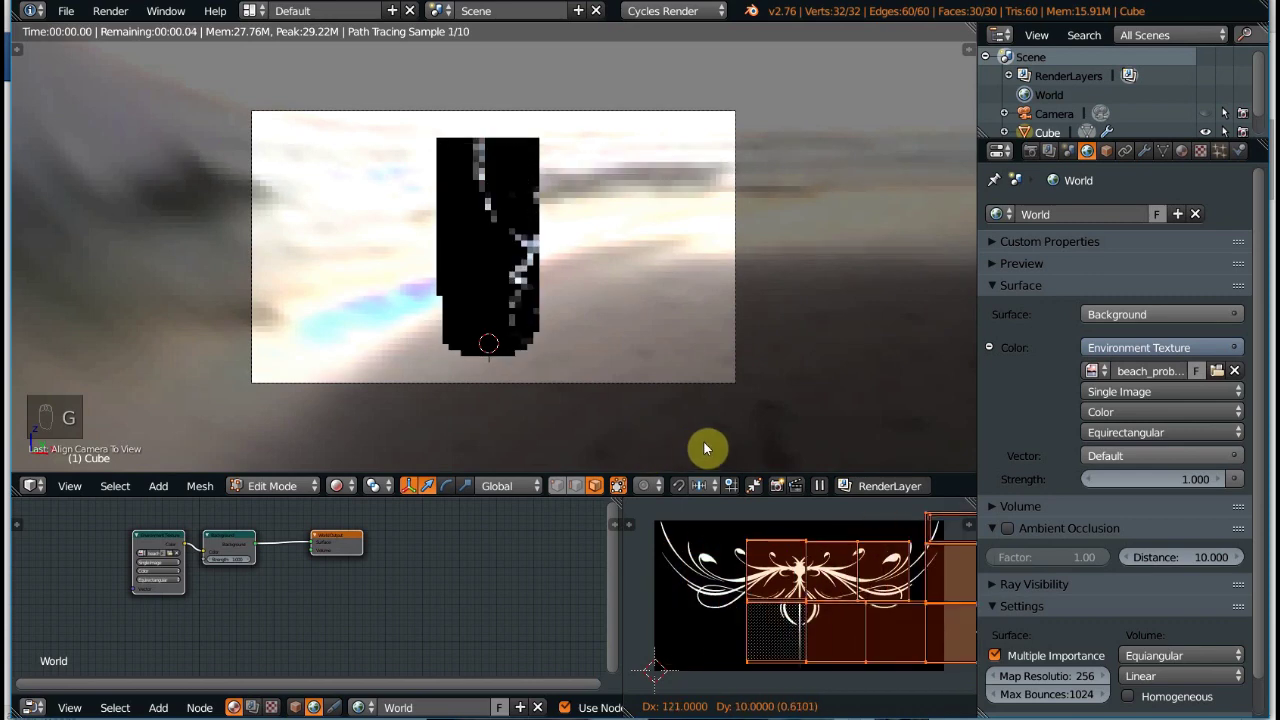
click(642, 438)
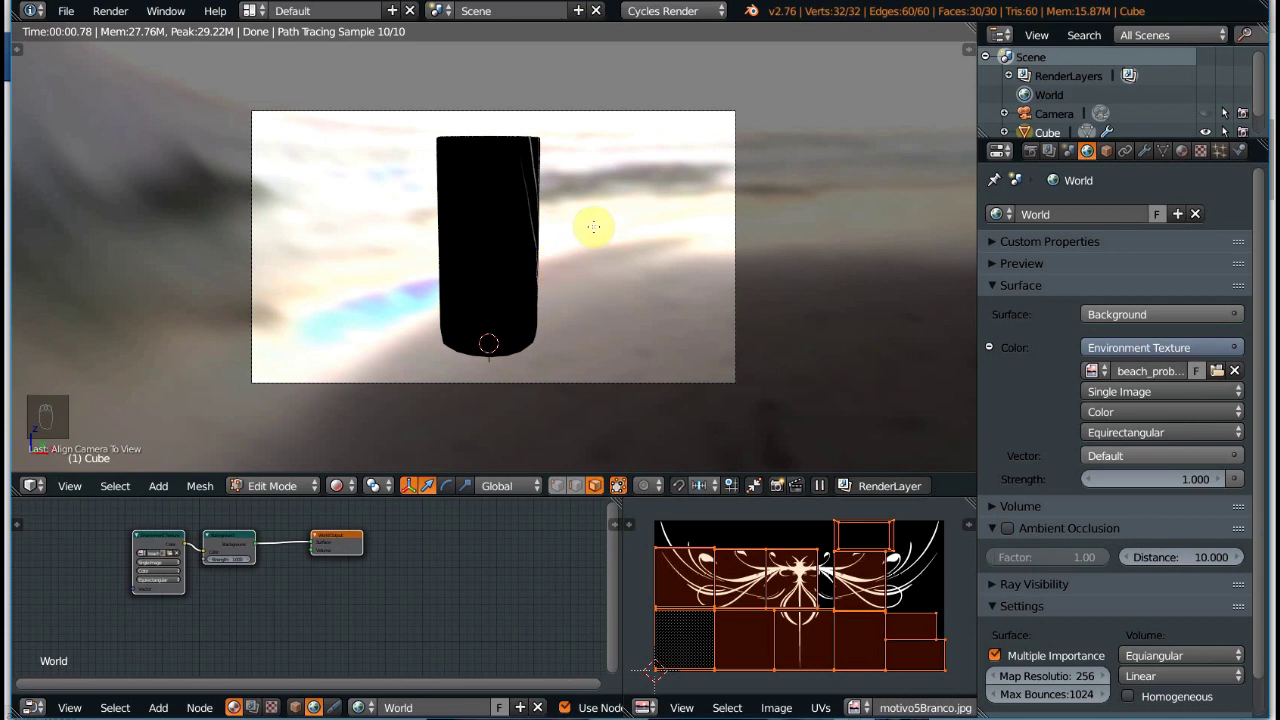
key(u)
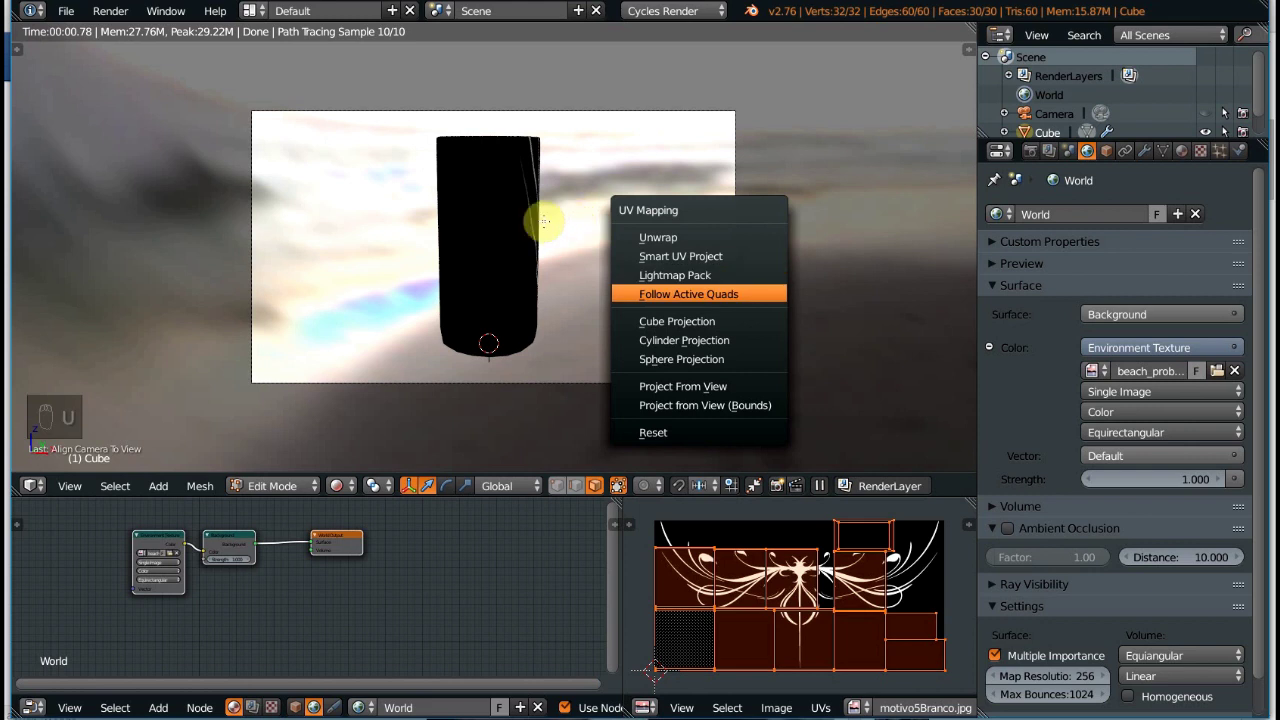
key(Up)
key(Down)
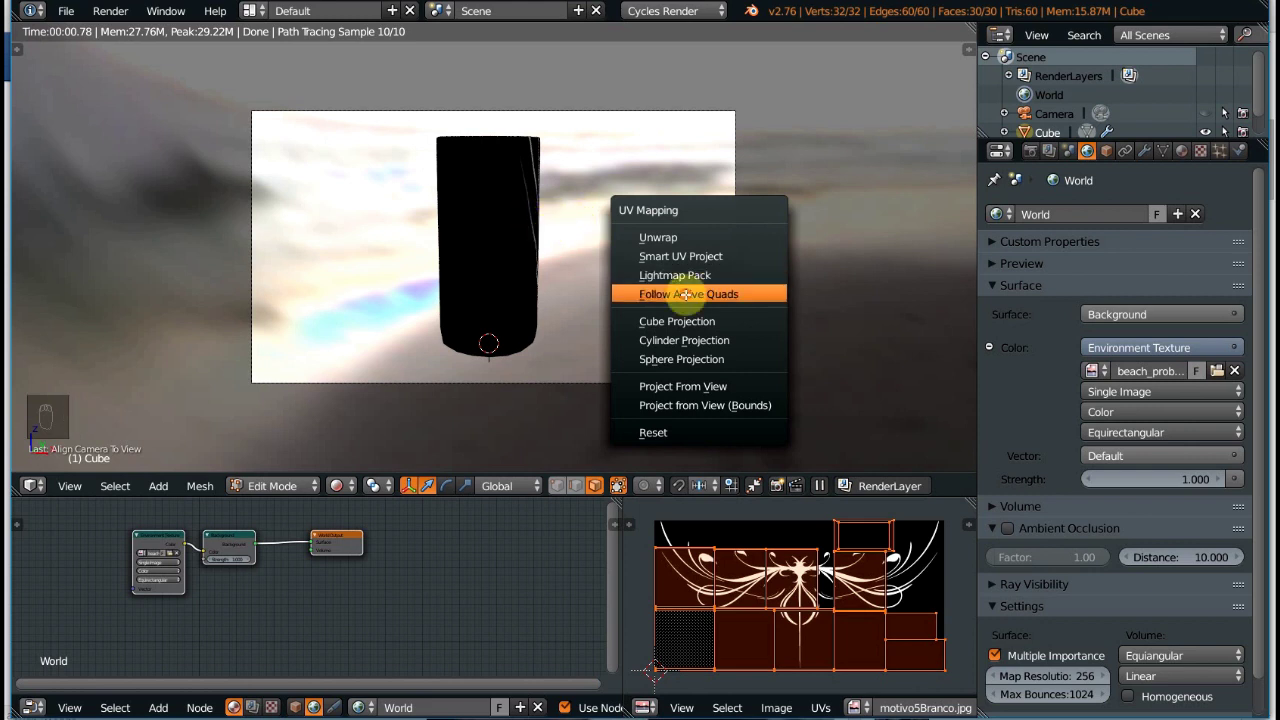
click(686, 294)
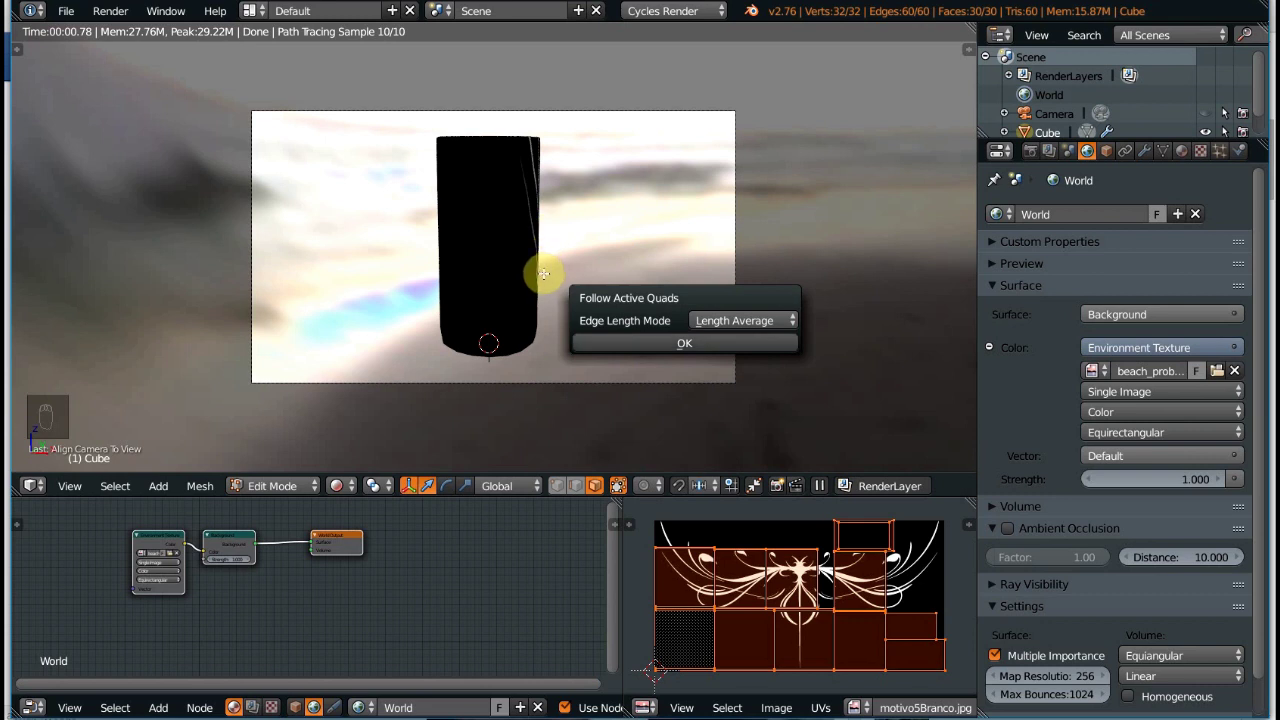
click(684, 343)
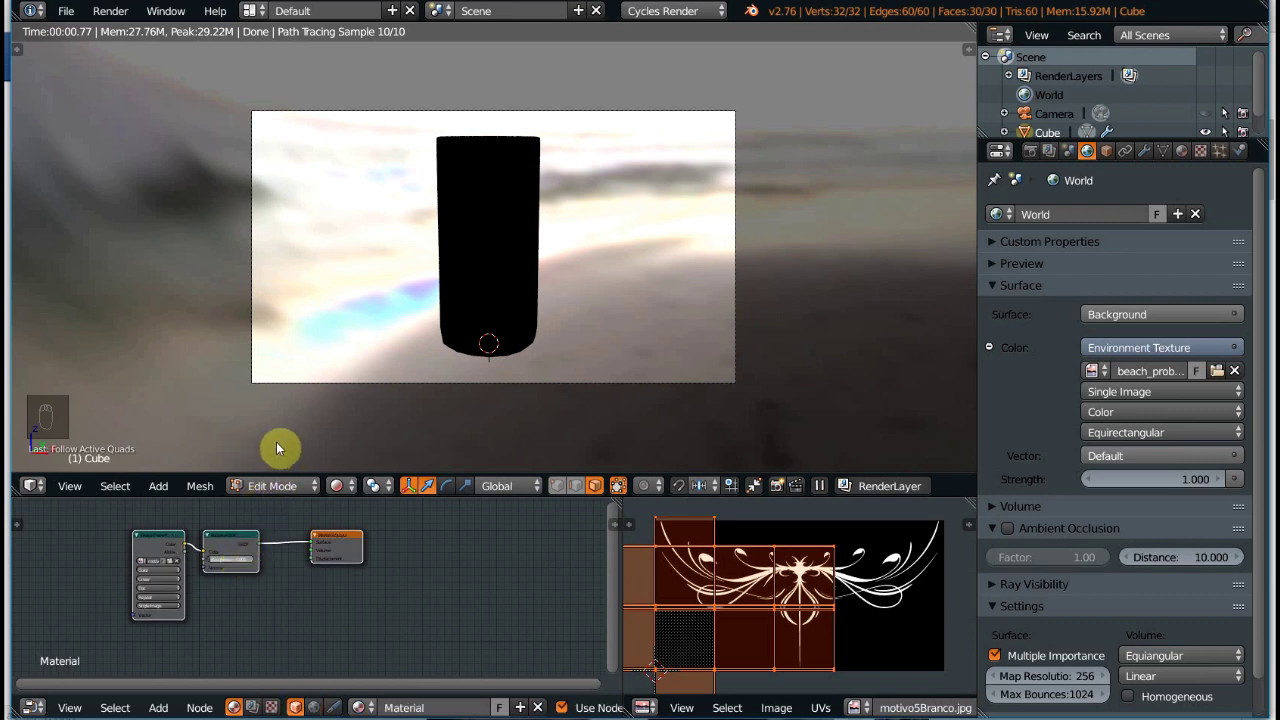
Move the Material Output node away from the Diffuse BSDF and switch the 3D view to Texture shading
key(g)
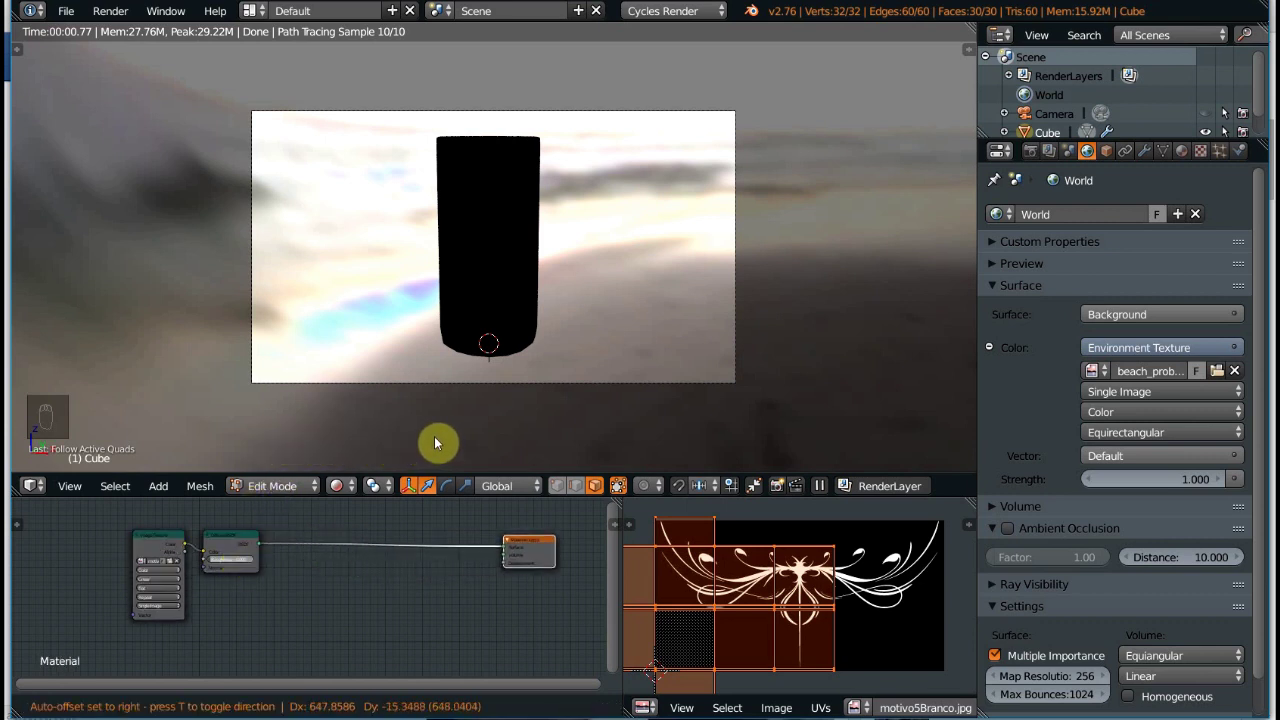
click(434, 436)
click(342, 486)
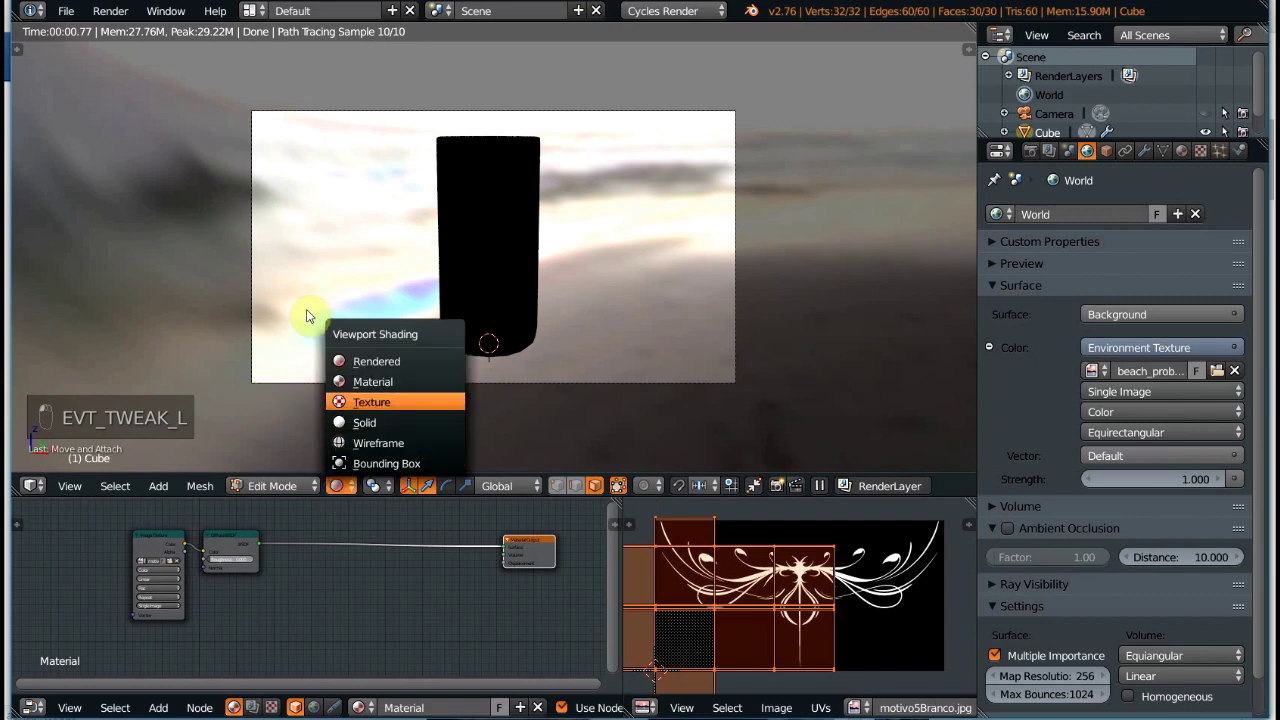
click(378, 402)
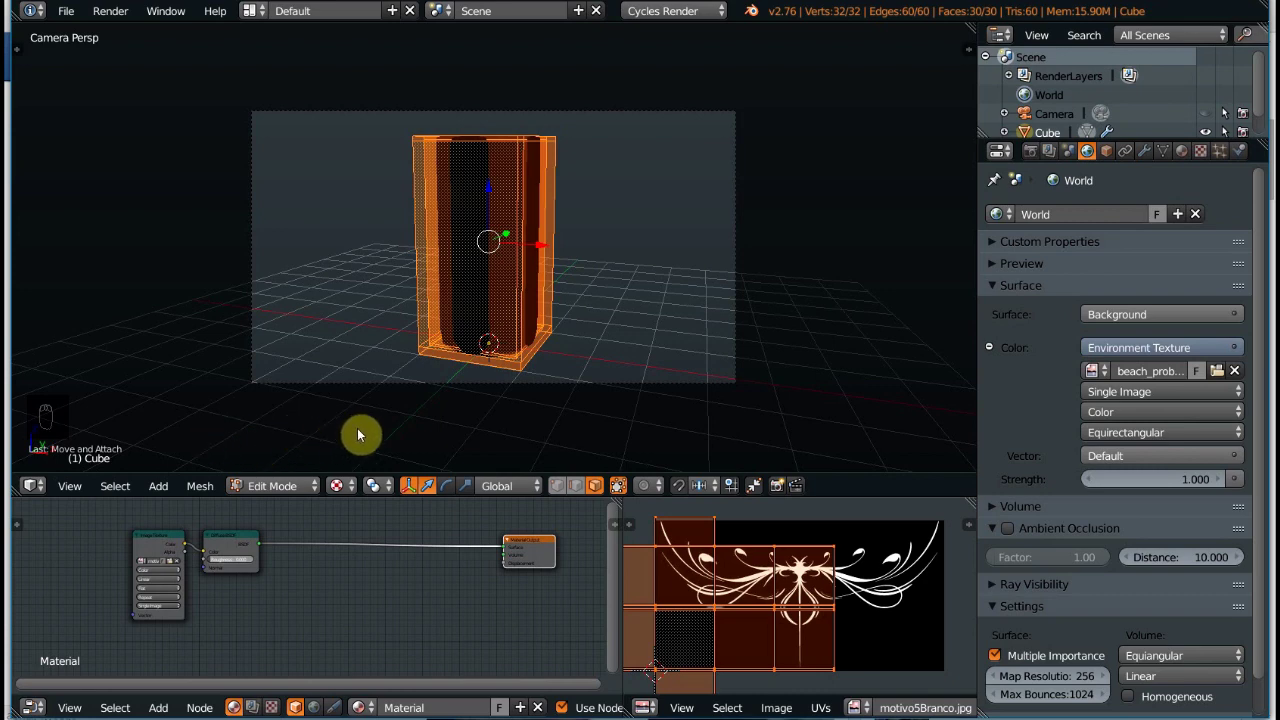
Insert a Mix Shader node on the link between the Diffuse BSDF and the Material Output
key(shift+a)
key(Down)
key(Down)
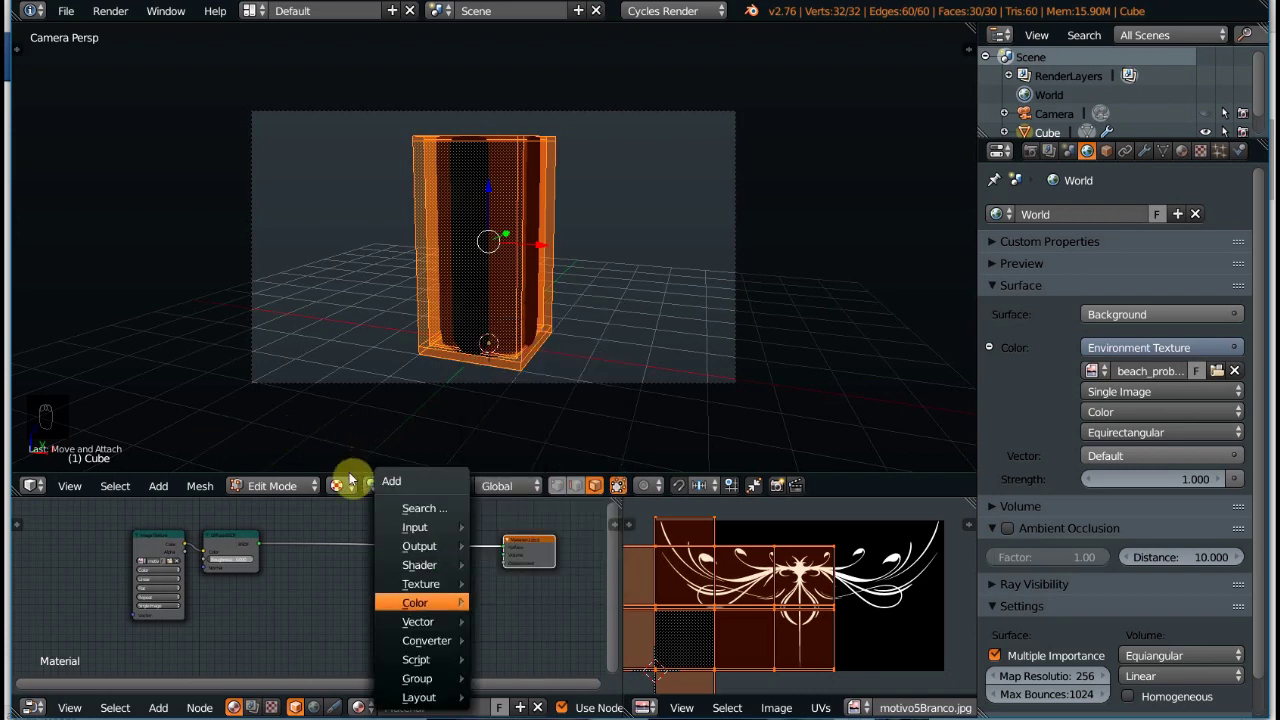
key(Up)
key(Right)
key(Up)
key(Up)
key(Up)
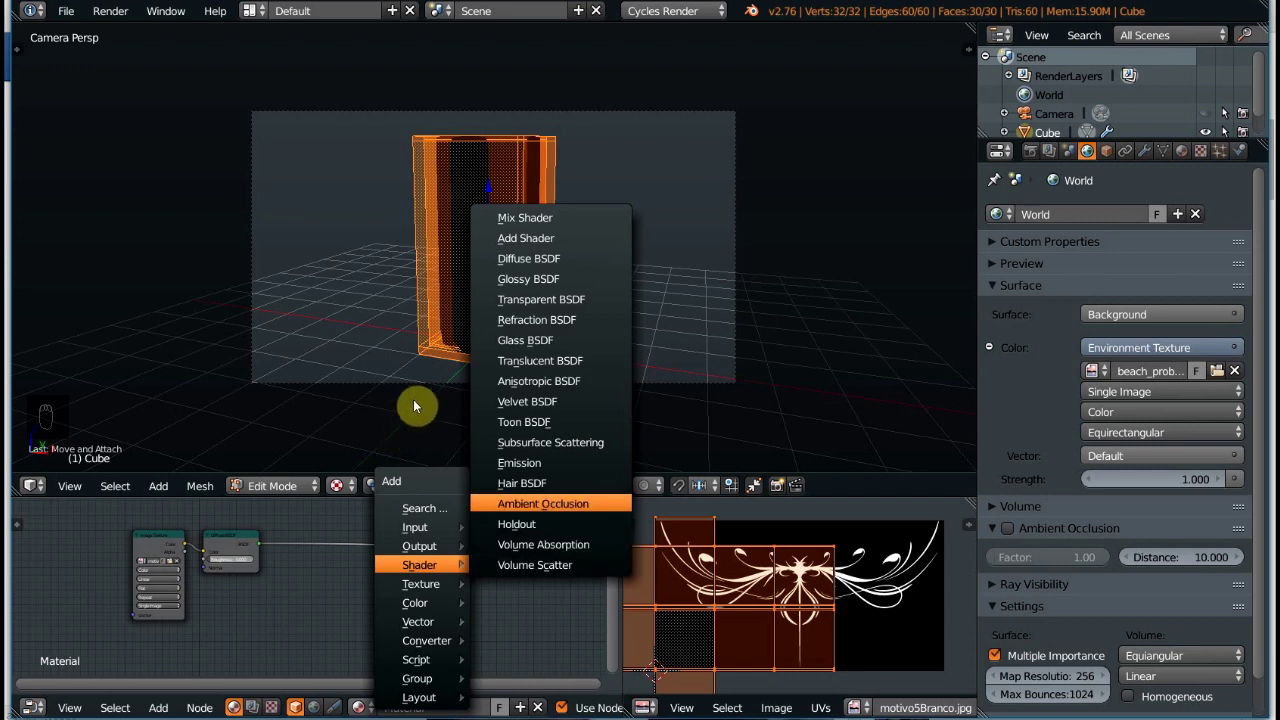
key(Home)
click(531, 217)
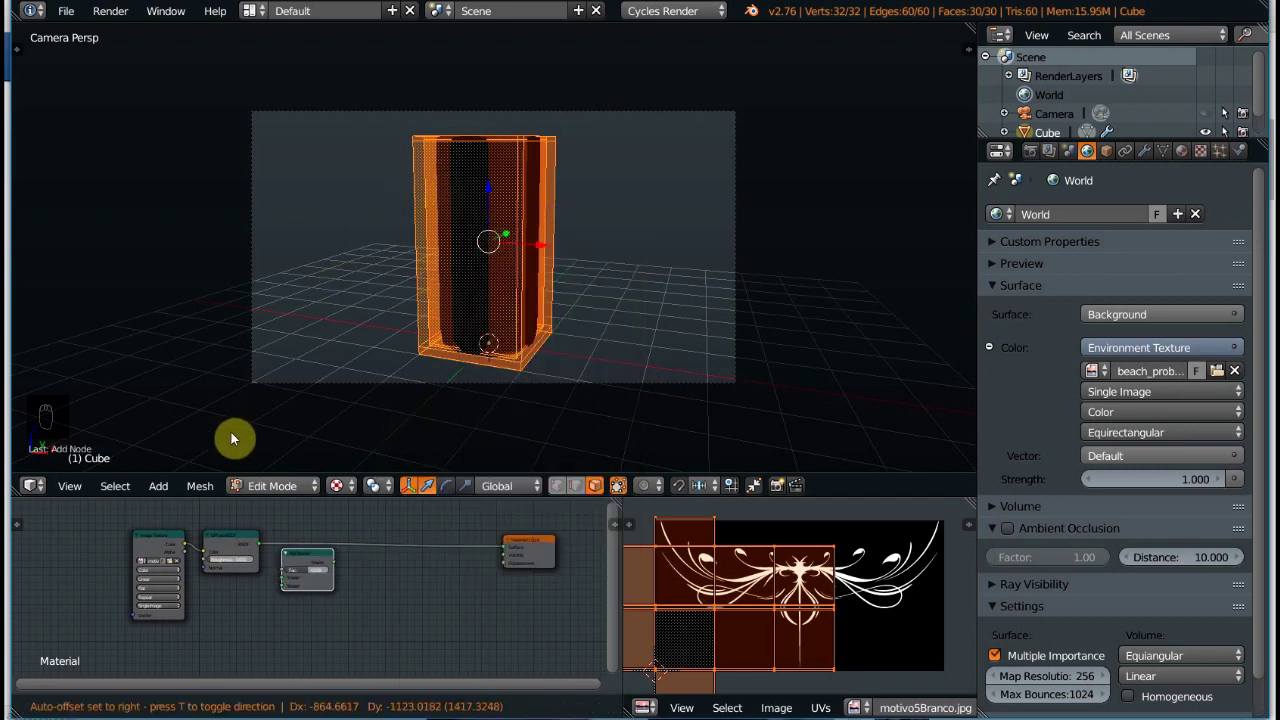
click(318, 423)
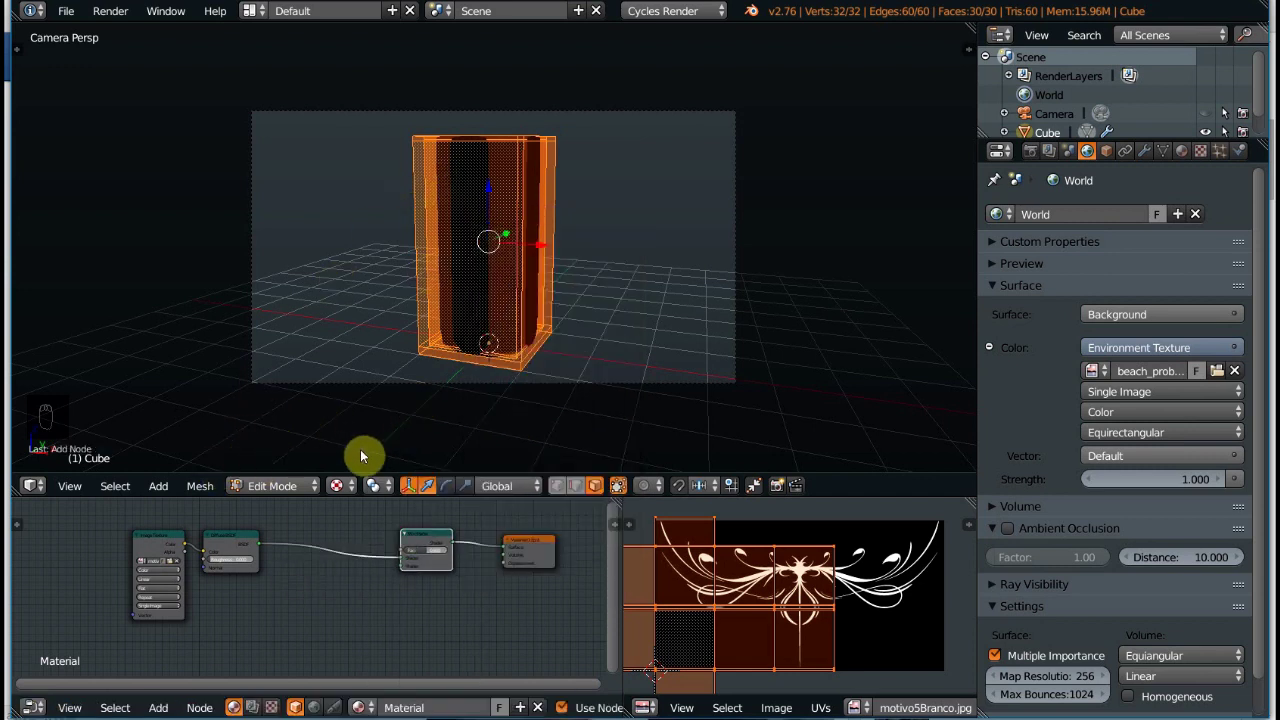
Add a Glass BSDF below the Diffuse BSDF and link it to the Mix Shader's second Shader input
key(shift+a)
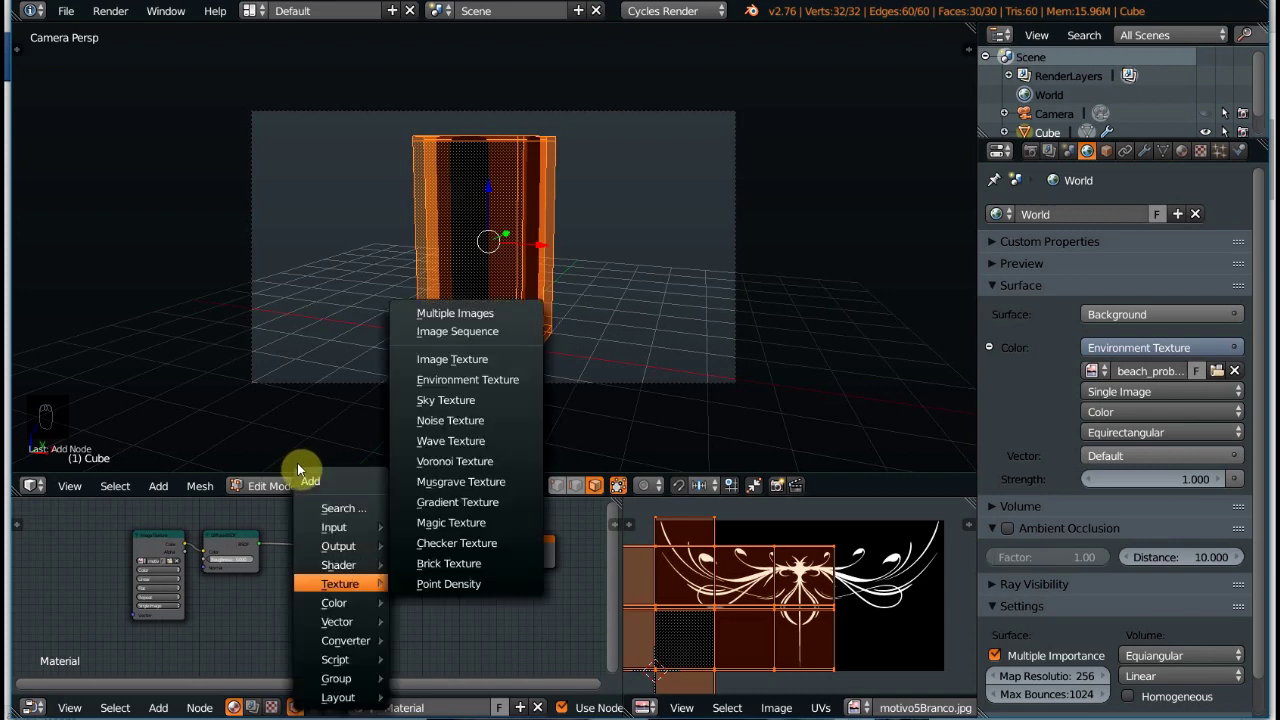
key(Up)
key(Up)
key(Up)
key(Up)
key(Up)
key(Up)
key(Up)
key(Up)
key(Up)
key(Up)
key(Up)
key(Up)
key(Up)
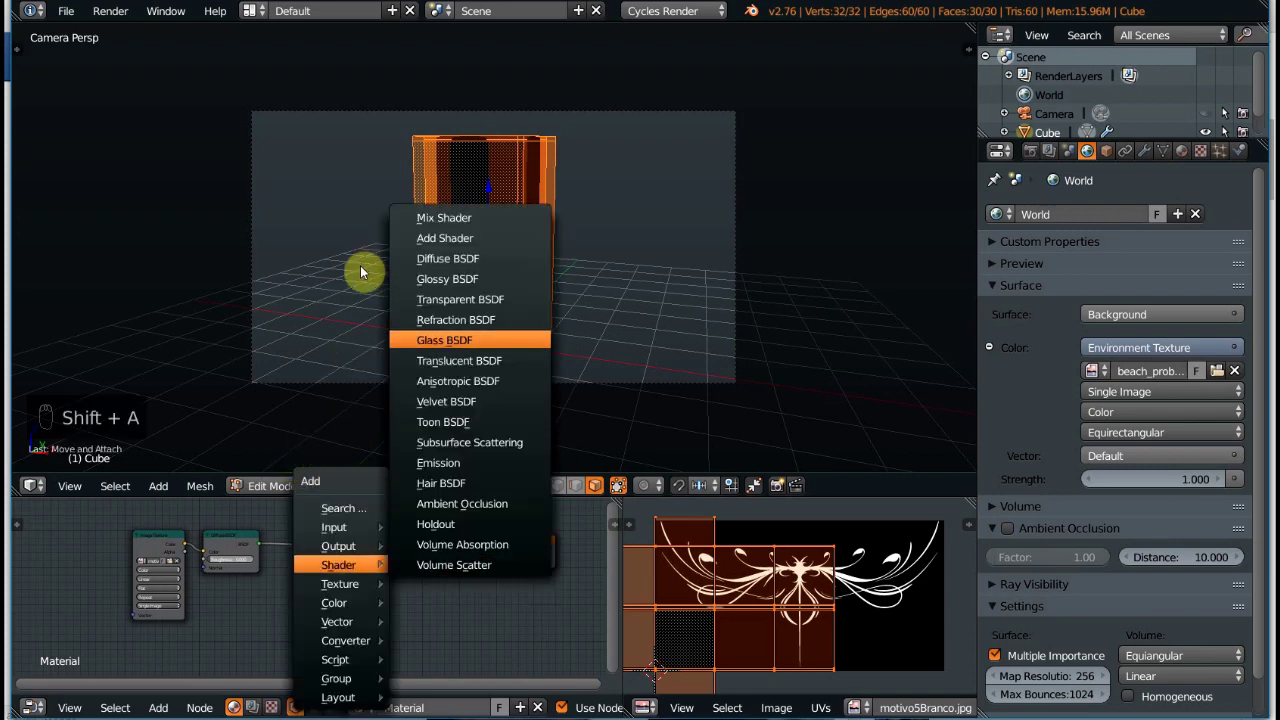
click(454, 343)
click(260, 488)
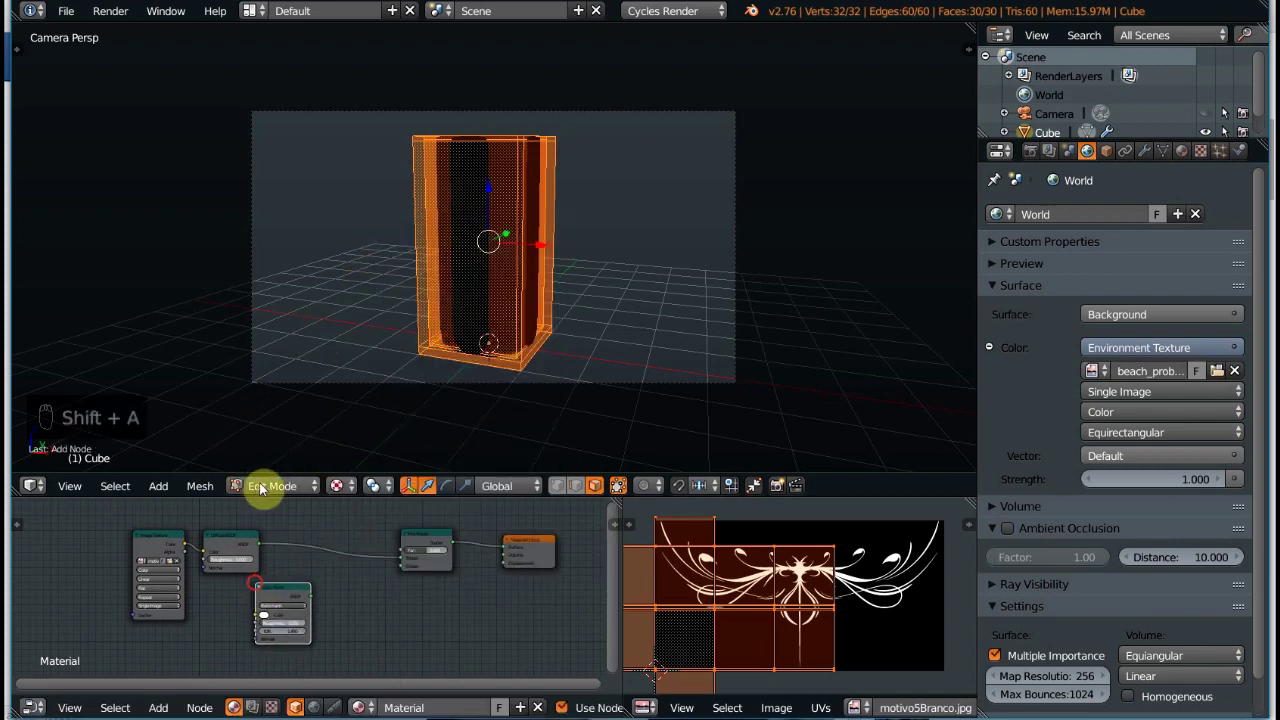
drag(311, 595, 398, 566)
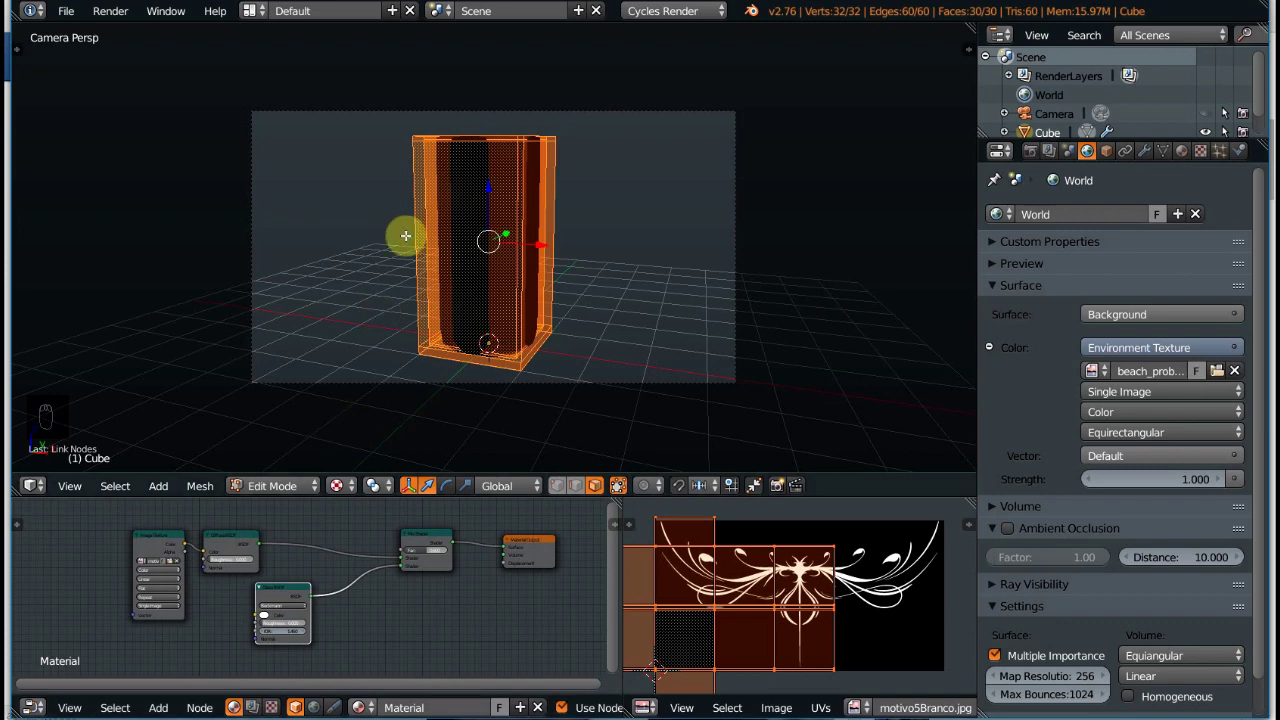
Preview the glass up close in Rendered shading and place the Diffuse BSDF node directly above the Glass BSDF
key(shift+z)
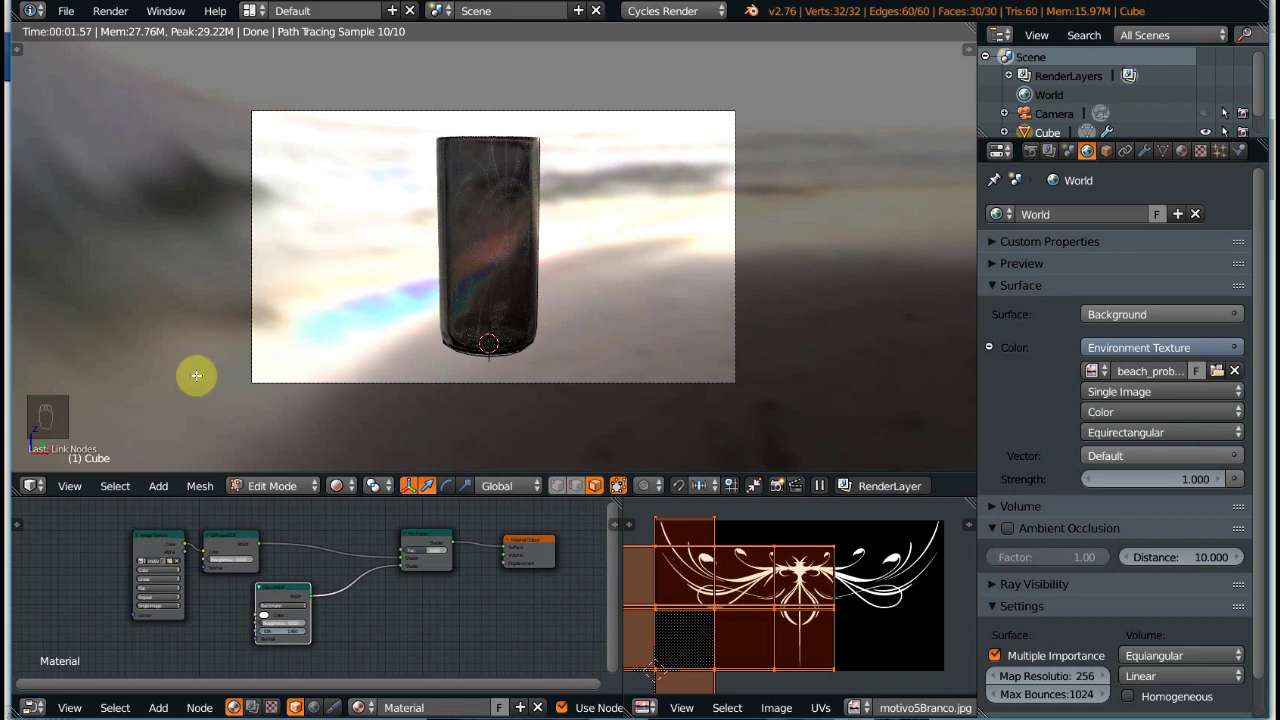
click(227, 540)
drag(227, 540, 281, 532)
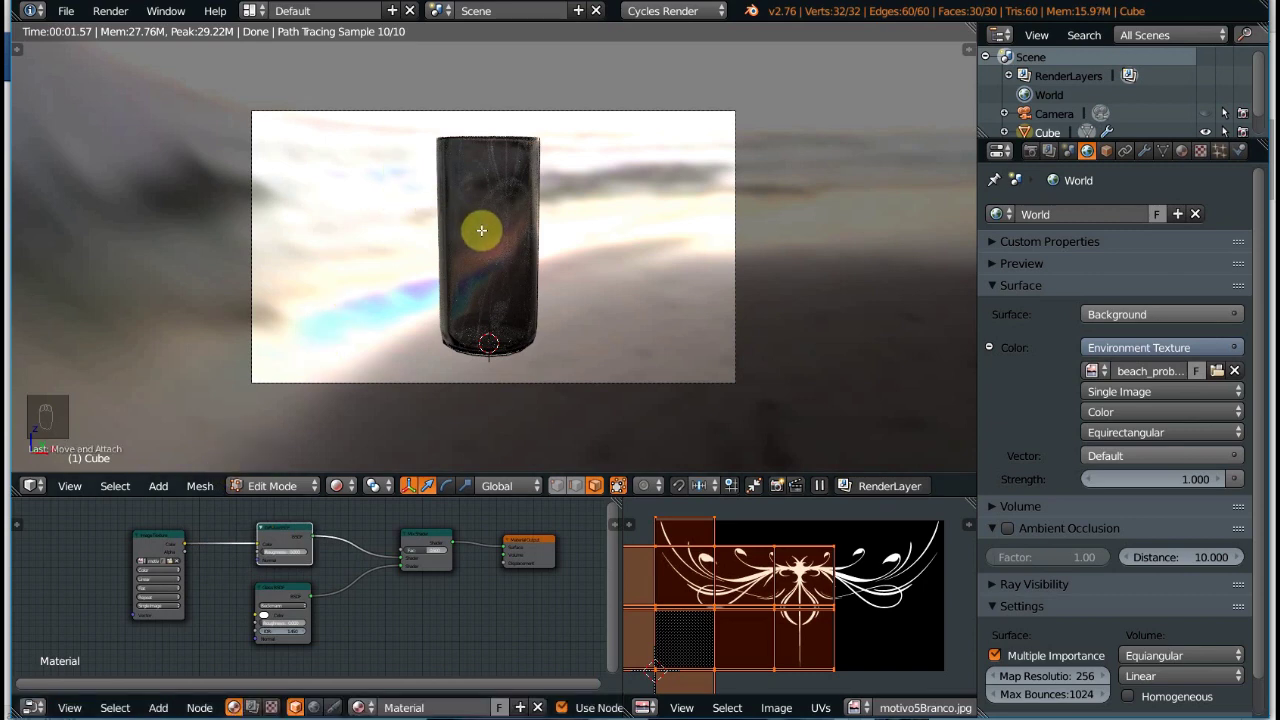
scroll(481, 230, up, 5)
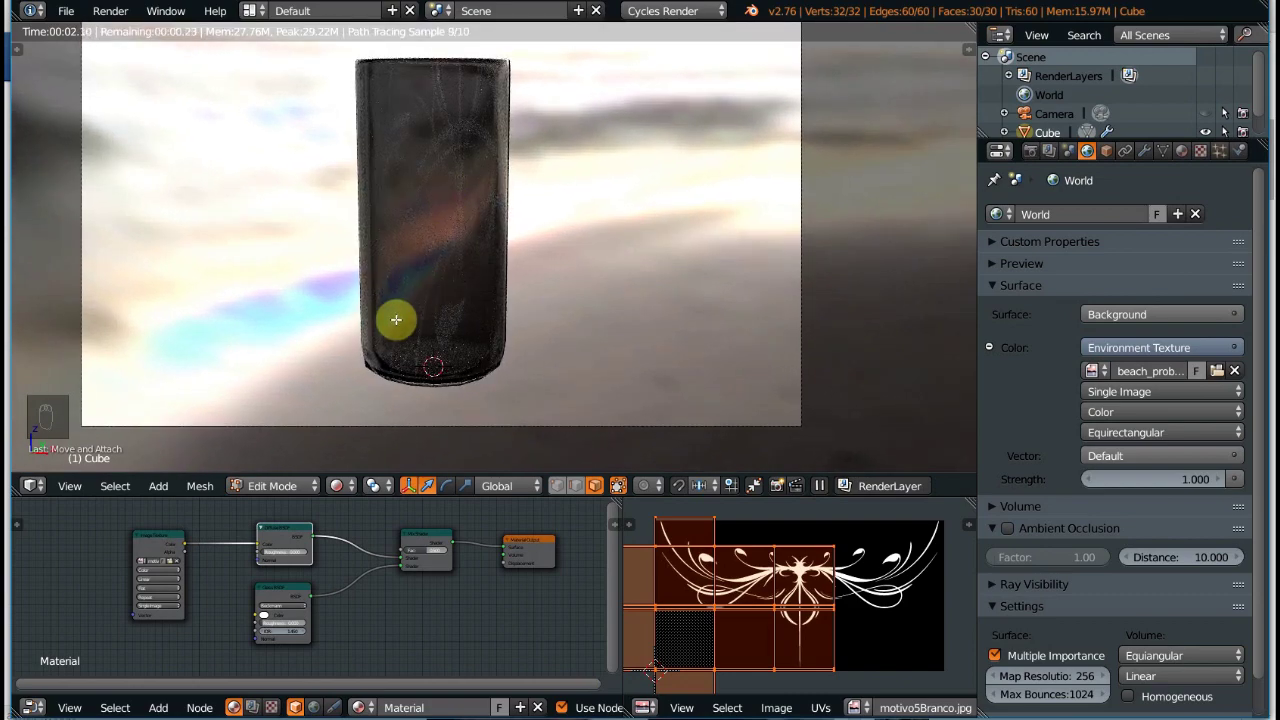
Raise the Mix Shader's Fac to favour the Glass BSDF and spread the Diffuse and Glass BSDF nodes apart
drag(427, 551, 449, 549)
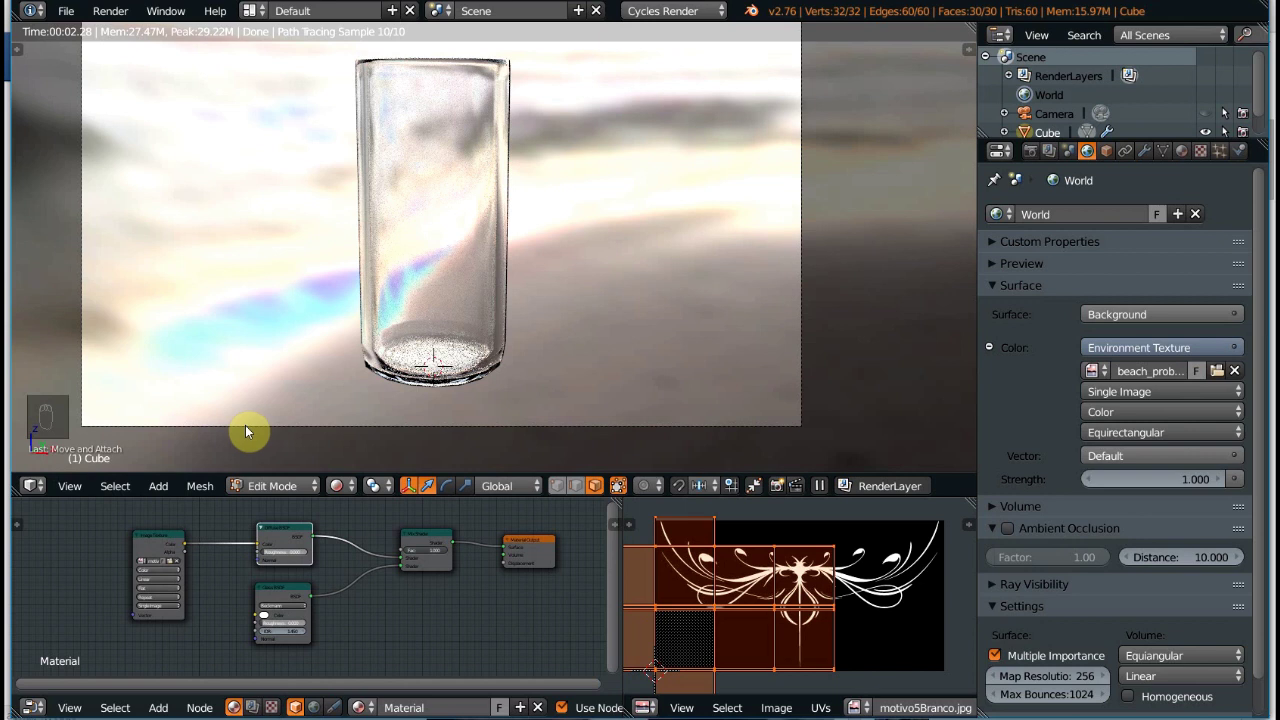
drag(283, 539, 291, 533)
drag(244, 414, 239, 408)
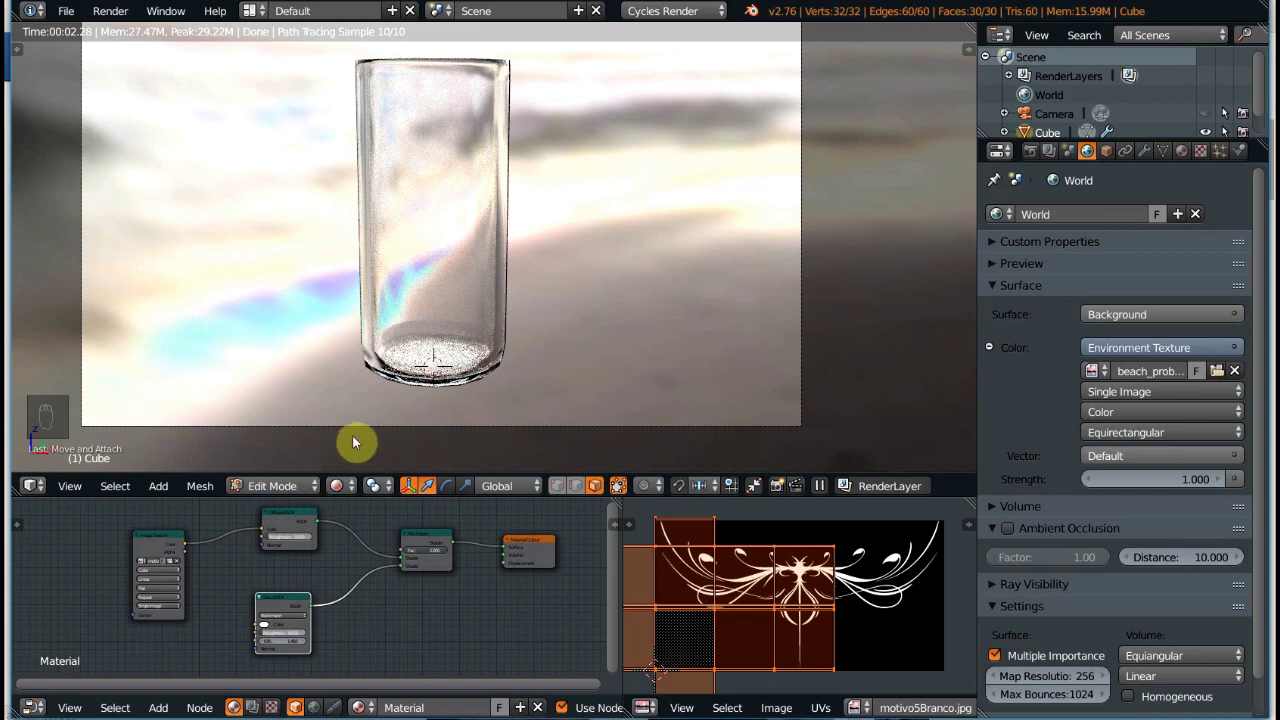
drag(445, 549, 428, 549)
drag(283, 600, 312, 606)
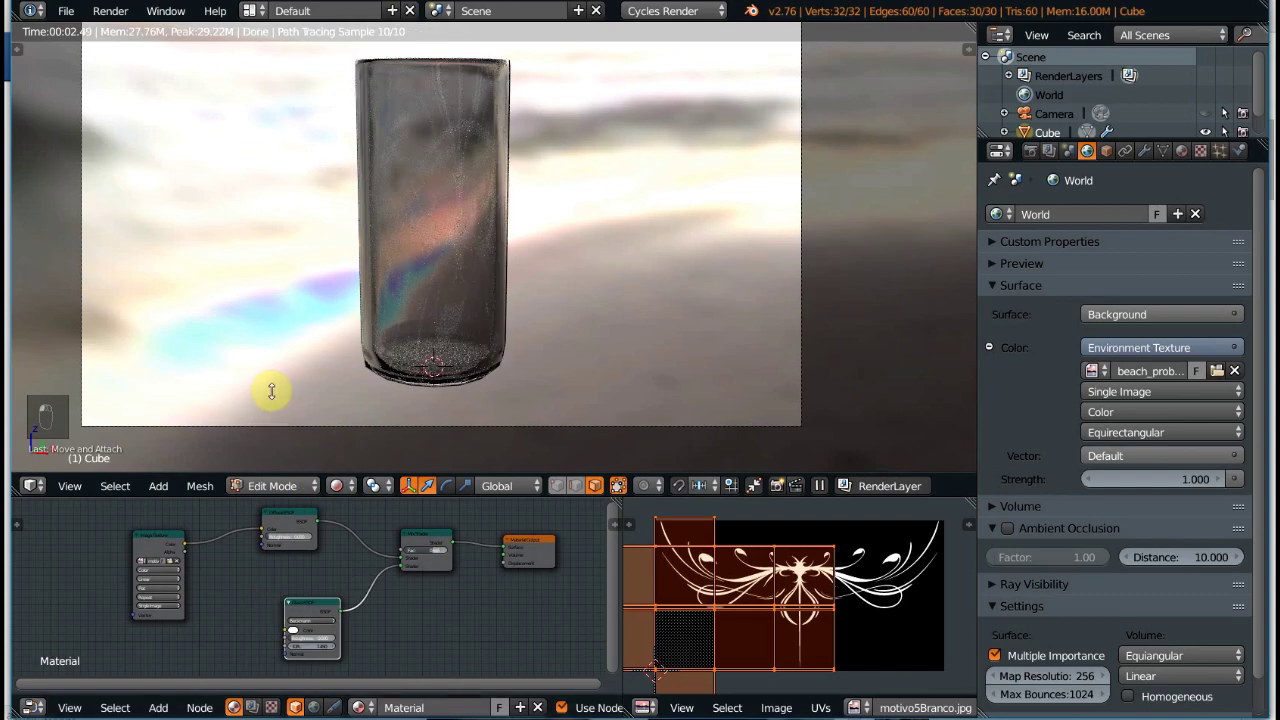
Enlarge the Node Editor and UV Editor areas, inspect the glass up close and move the Glass BSDF node nearer the Mix Shader
drag(275, 386, 280, 398)
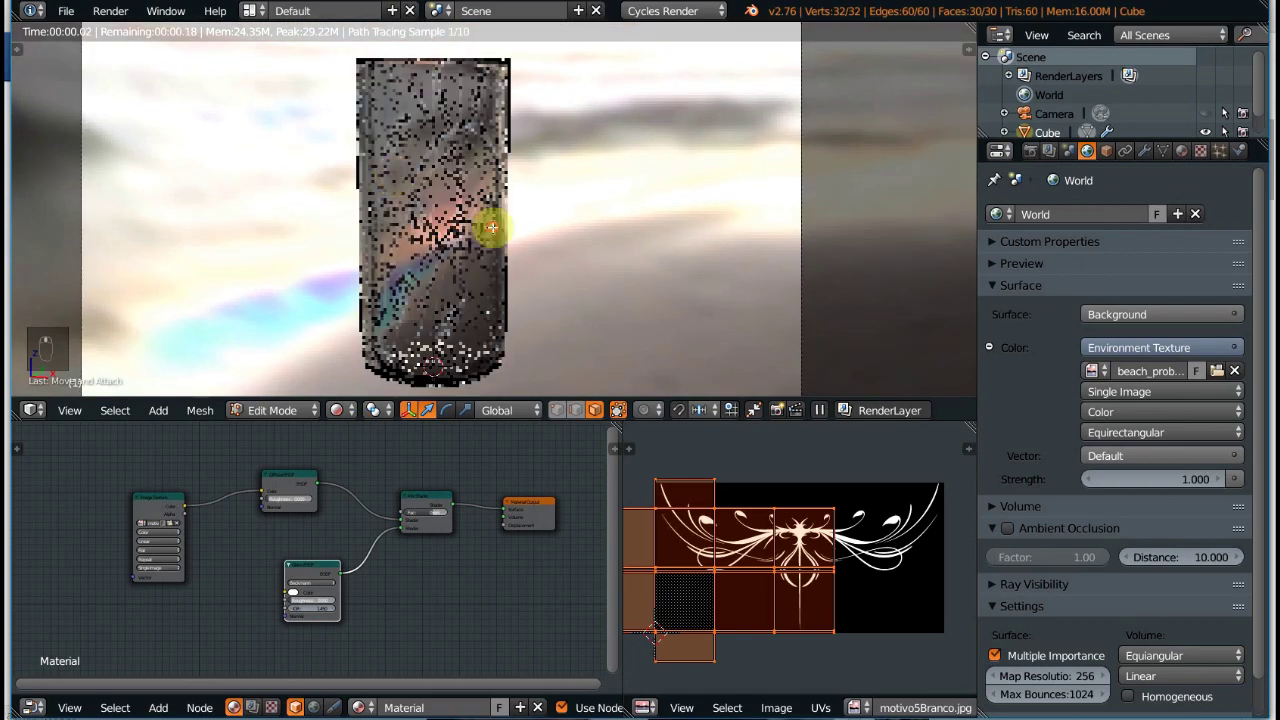
key(KP_Add)
key(KP_Add)
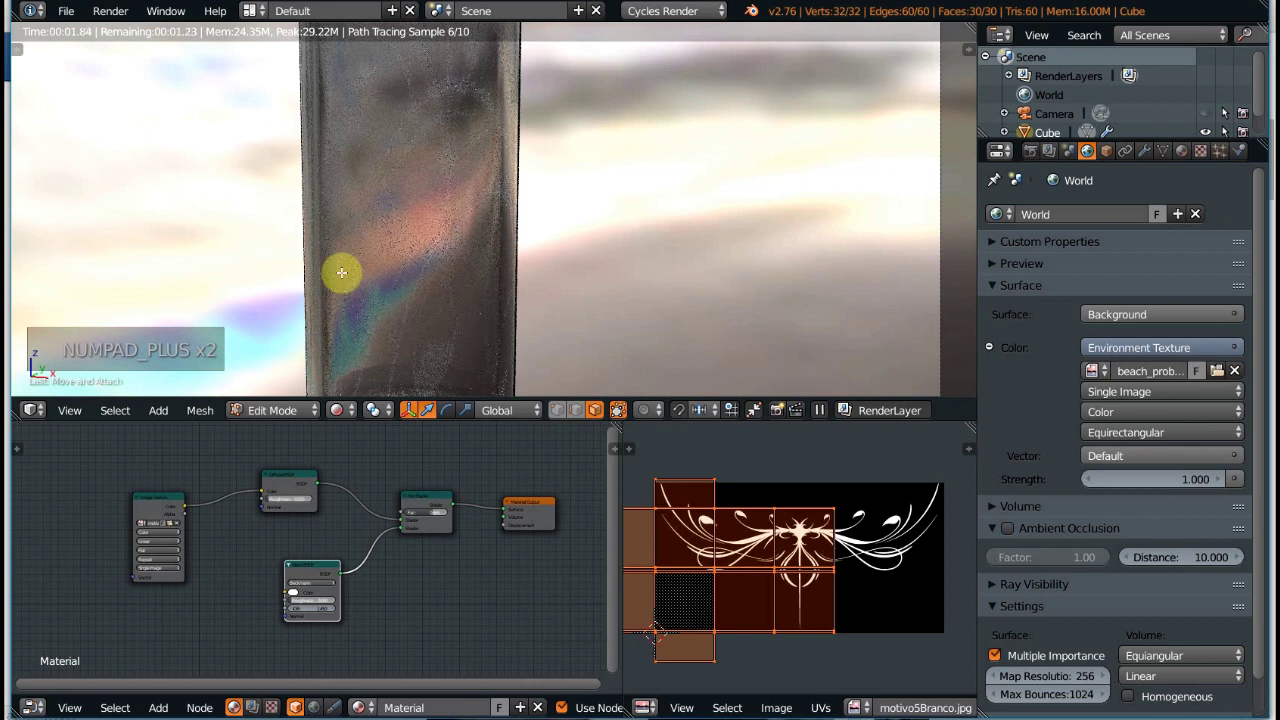
drag(241, 457, 268, 466)
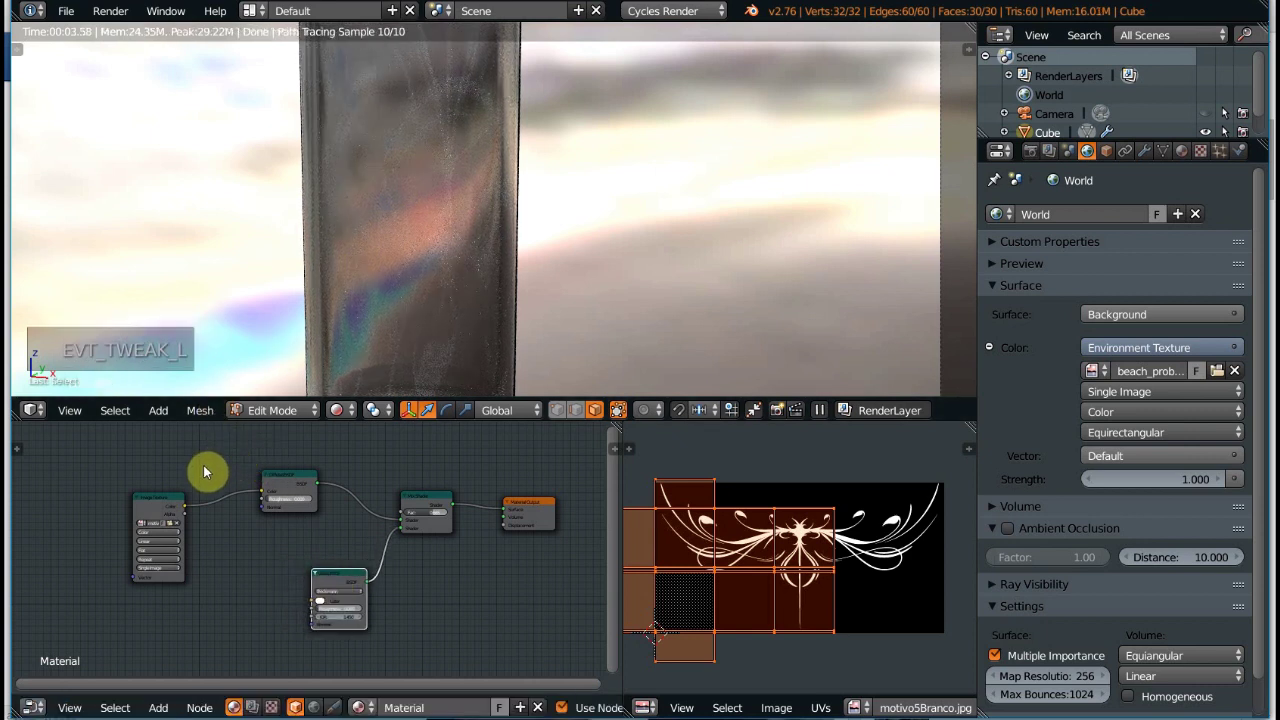
Add a Bump node beside the Glass BSDF and link its Normal output to the Glass BSDF's Normal input
key(shift+a)
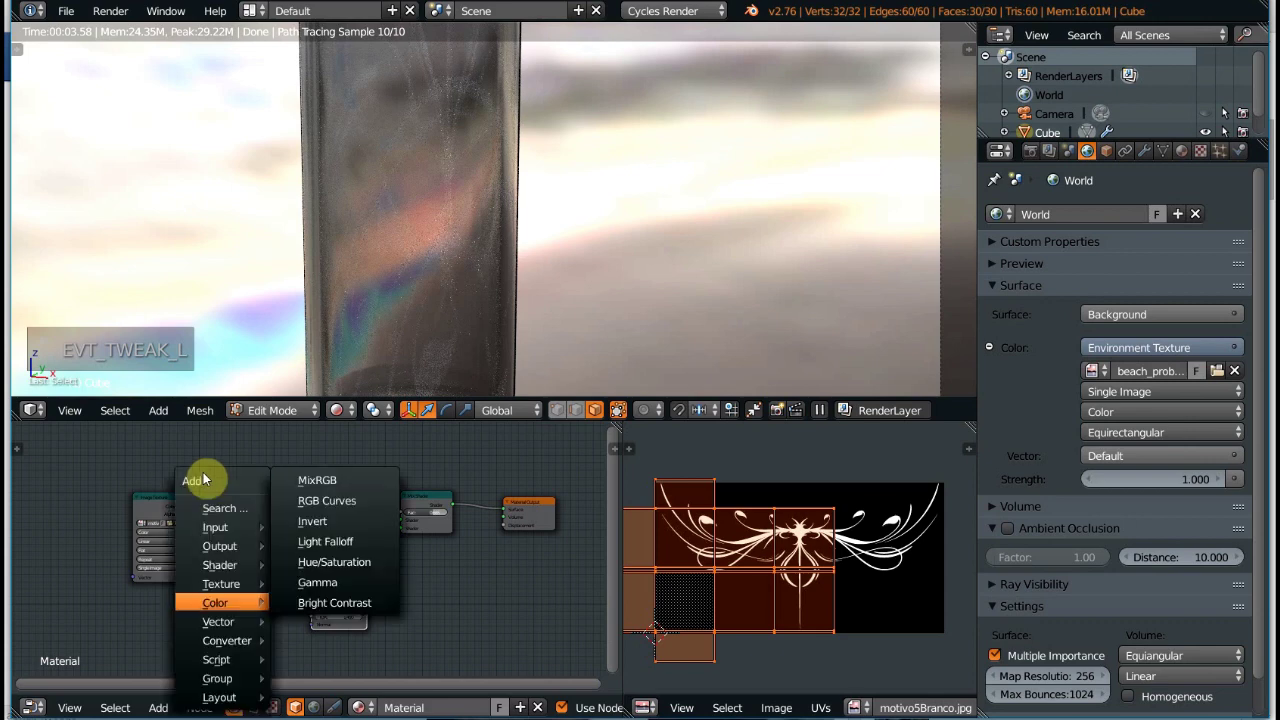
mouse_move(218, 622)
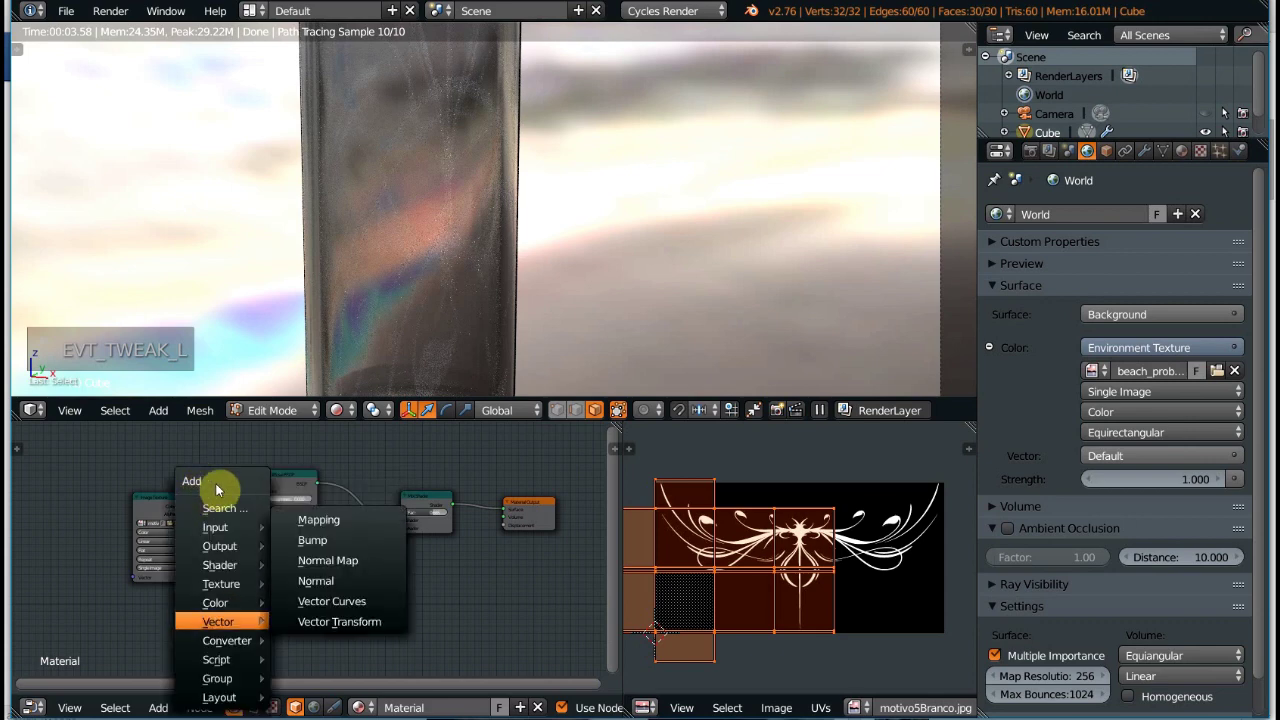
click(312, 540)
click(251, 571)
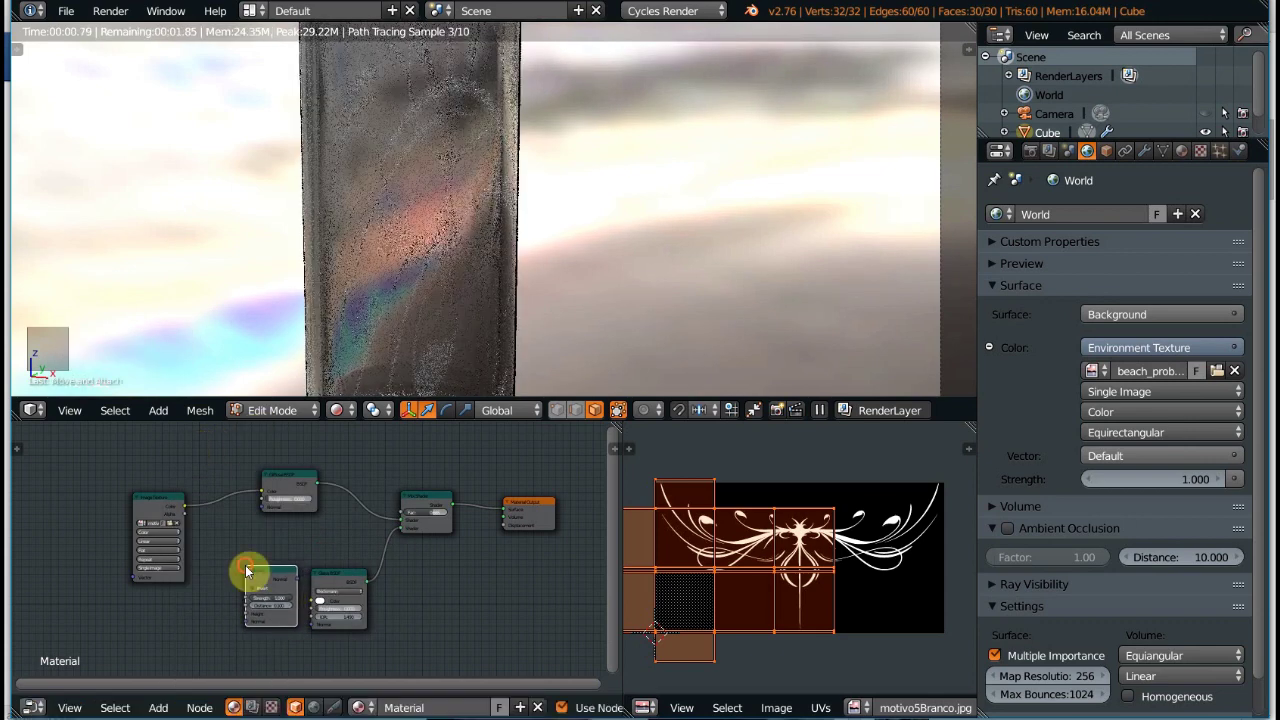
mouse_move(331, 578)
mouse_down()
mouse_move(352, 557)
mouse_move(305, 577)
mouse_move(331, 603)
mouse_up()
drag(265, 476, 266, 476)
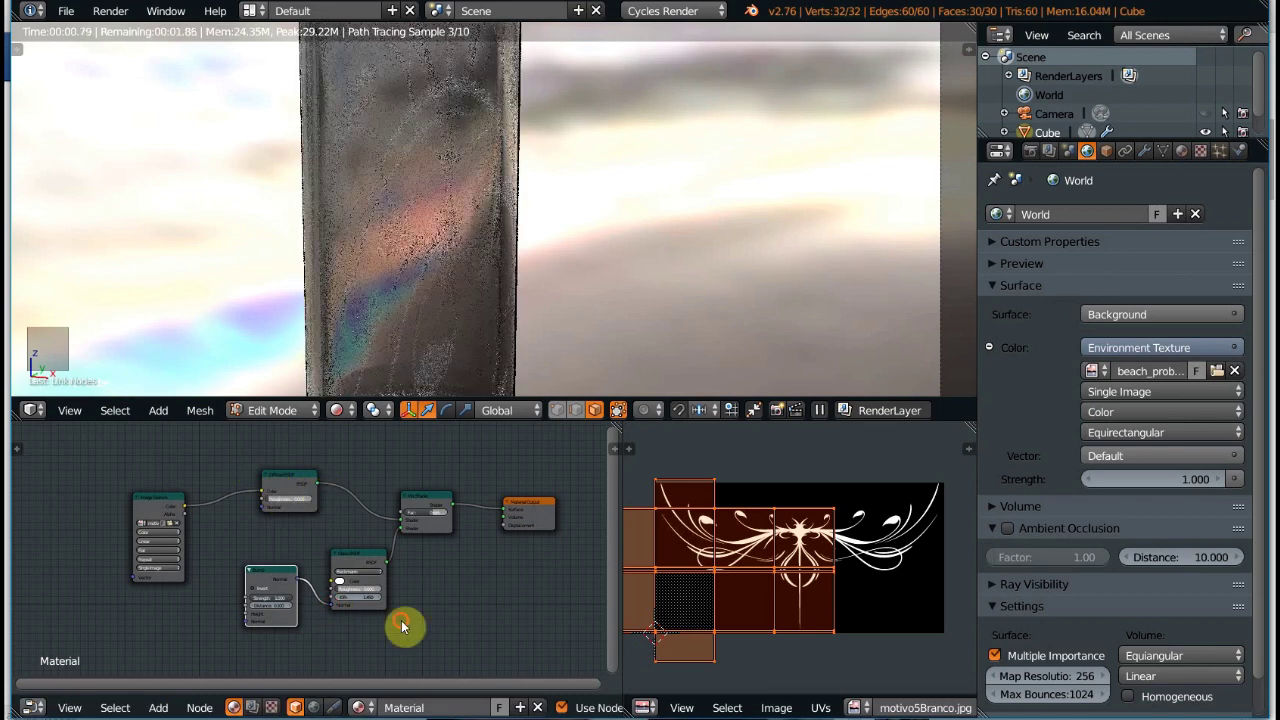
Connect the Image Texture's Color output to the Bump node's Height input and view the whole glass through the camera
scroll(334, 489, up, 1)
scroll(334, 489, up, 1)
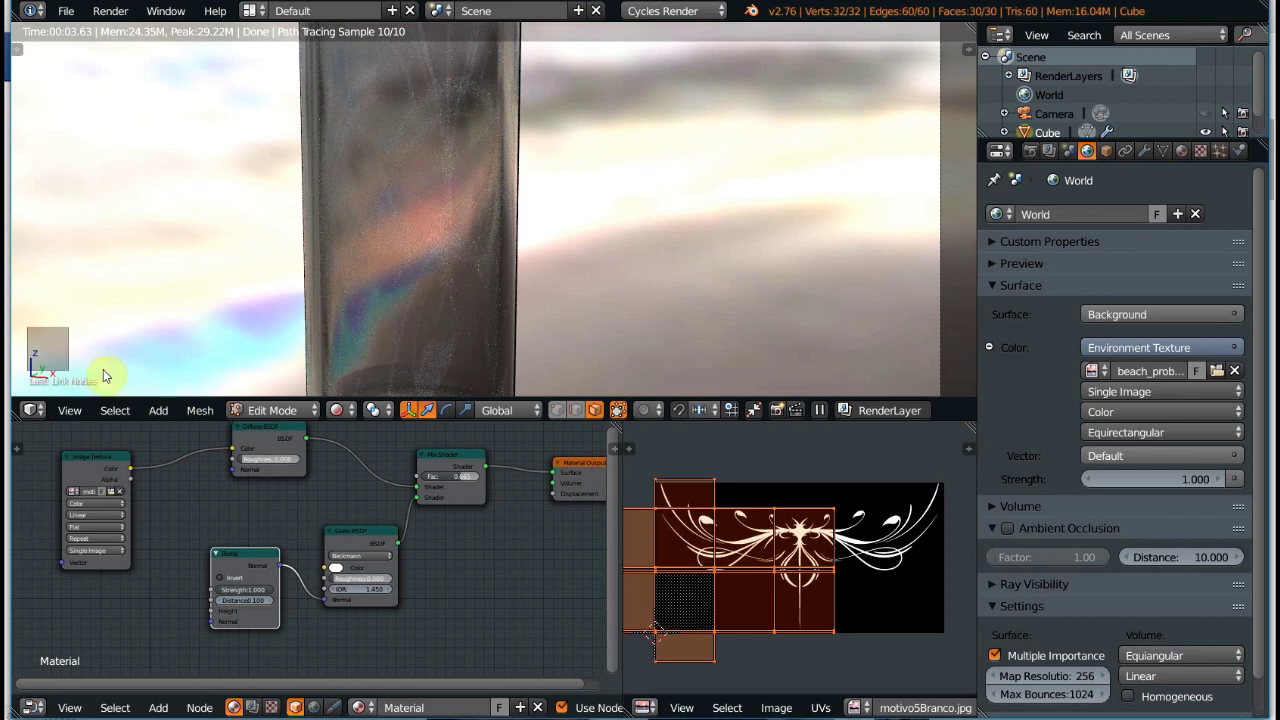
click(130, 470)
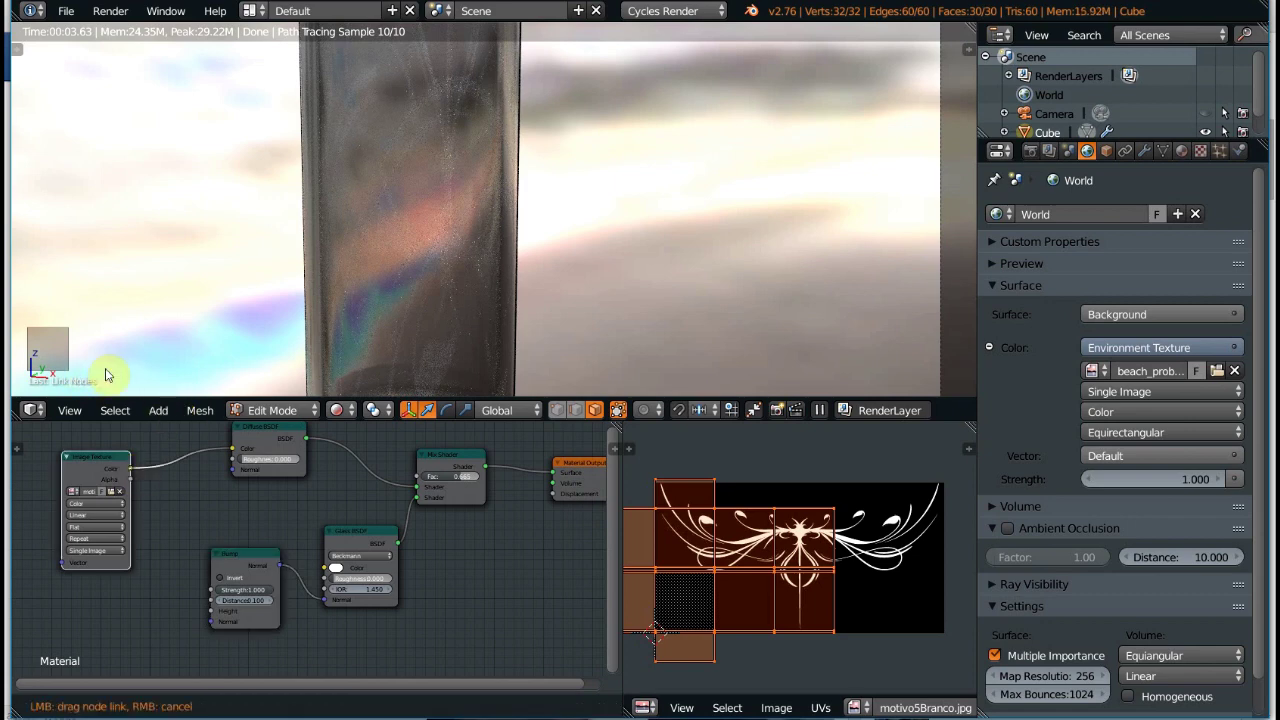
drag(130, 468, 166, 471)
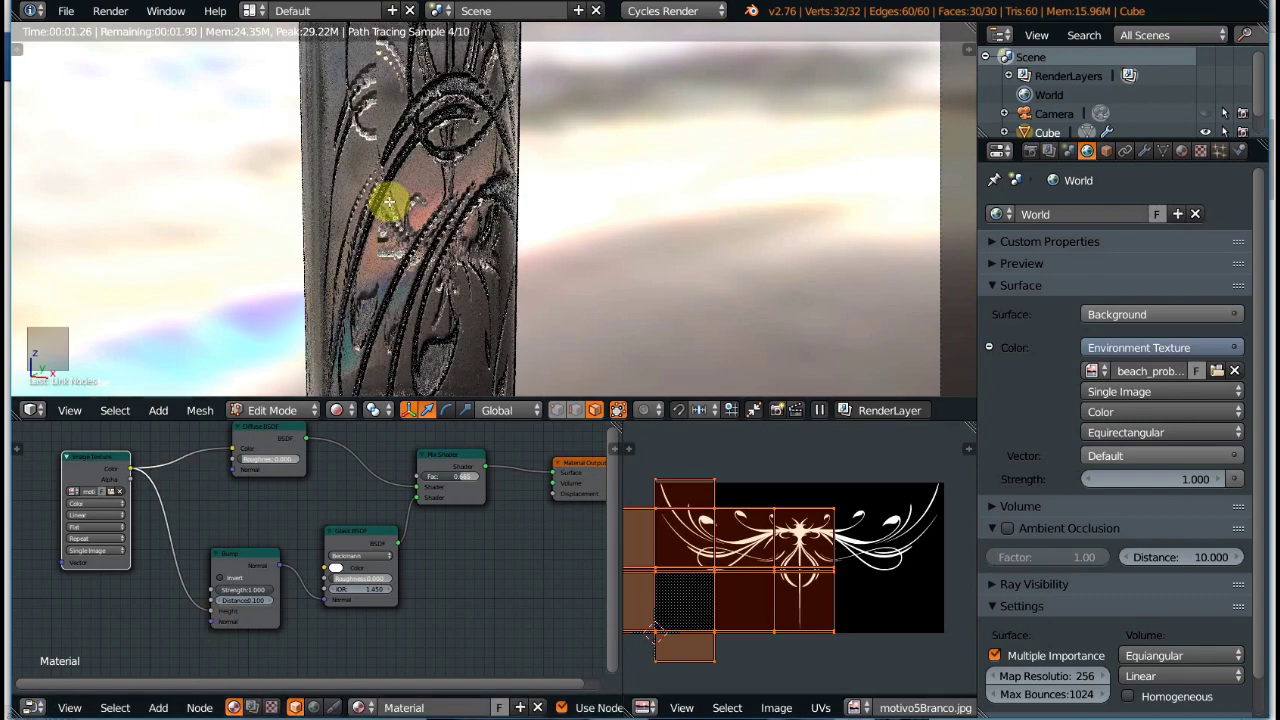
key(KP_0)
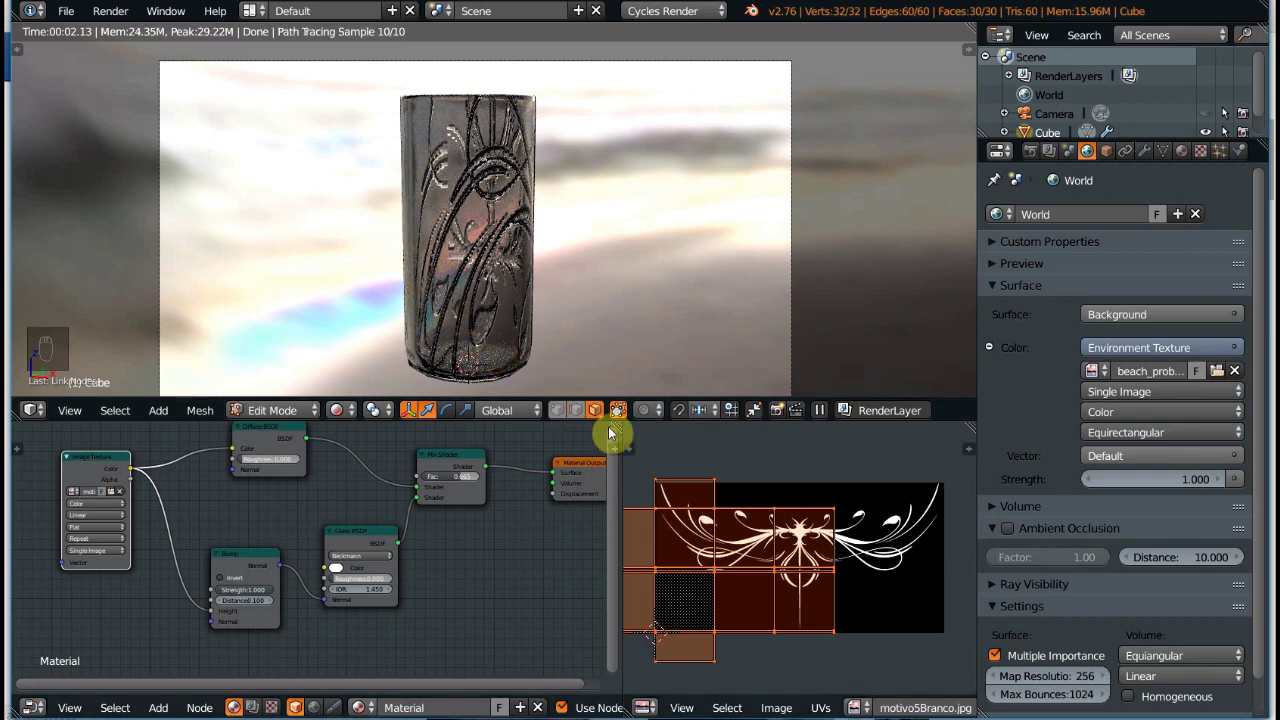
Raise the Mix Shader's Fac to 1.000 so only the Glass BSDF is used
scroll(350, 447, up, 6)
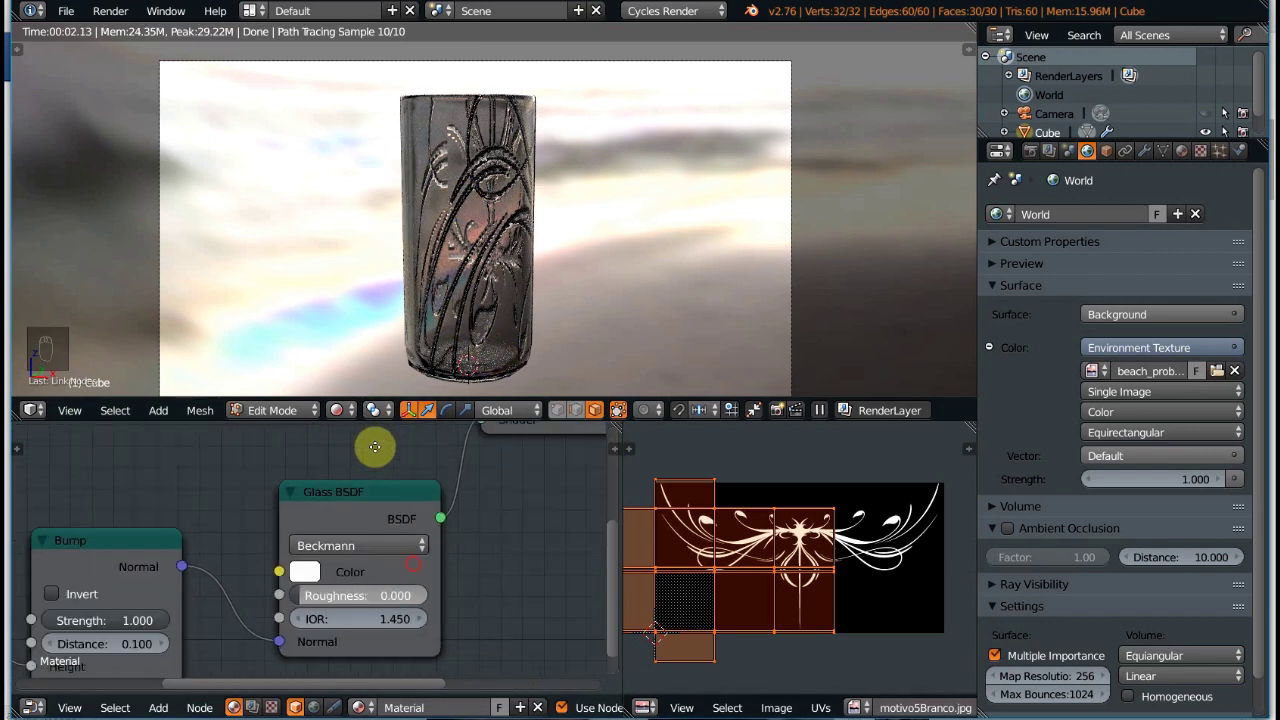
scroll(386, 449, down, 5)
middle_drag(285, 432, 329, 457)
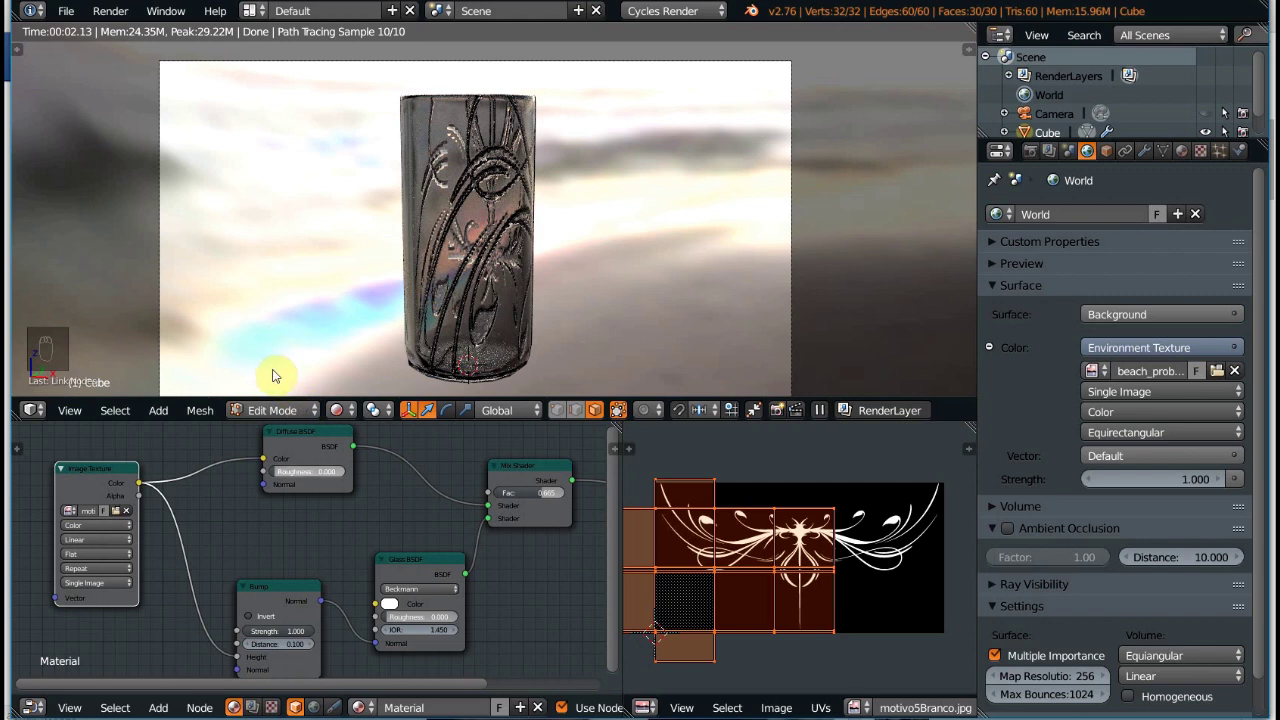
drag(537, 493, 567, 488)
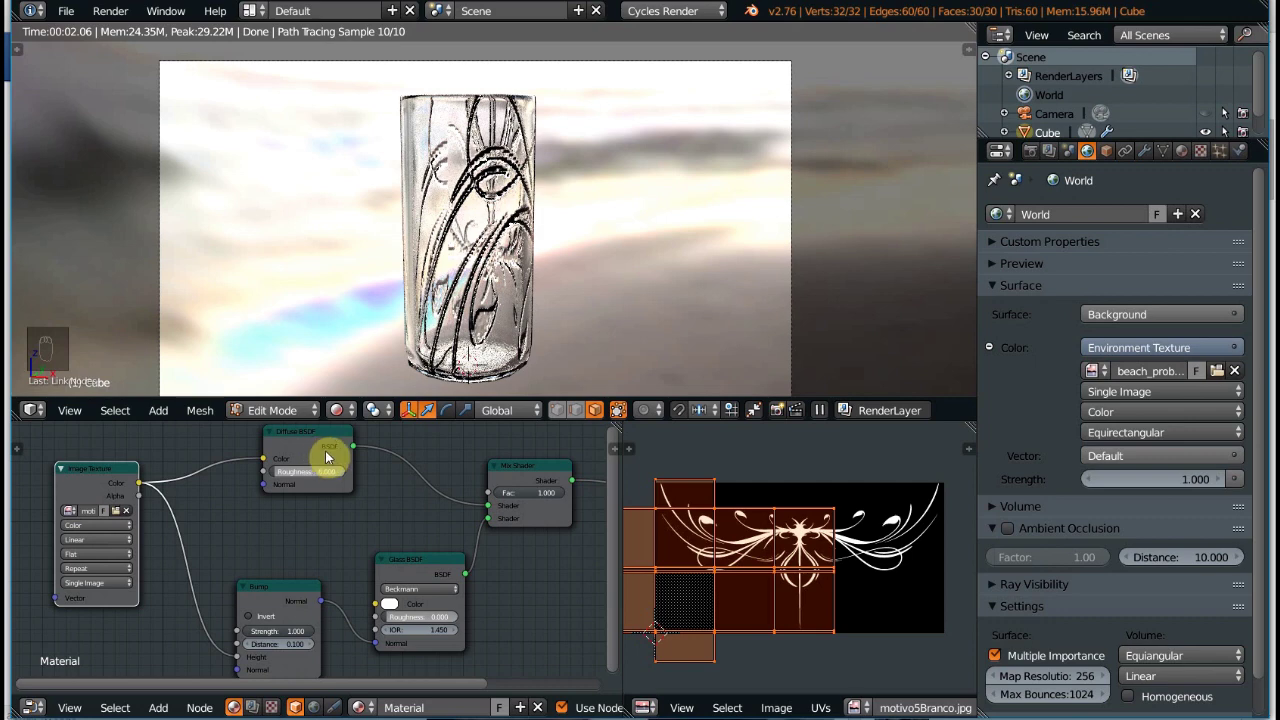
Add Mapping and UV Texture Coordinate nodes in front of the Image Texture node
middle_drag(216, 423, 340, 429)
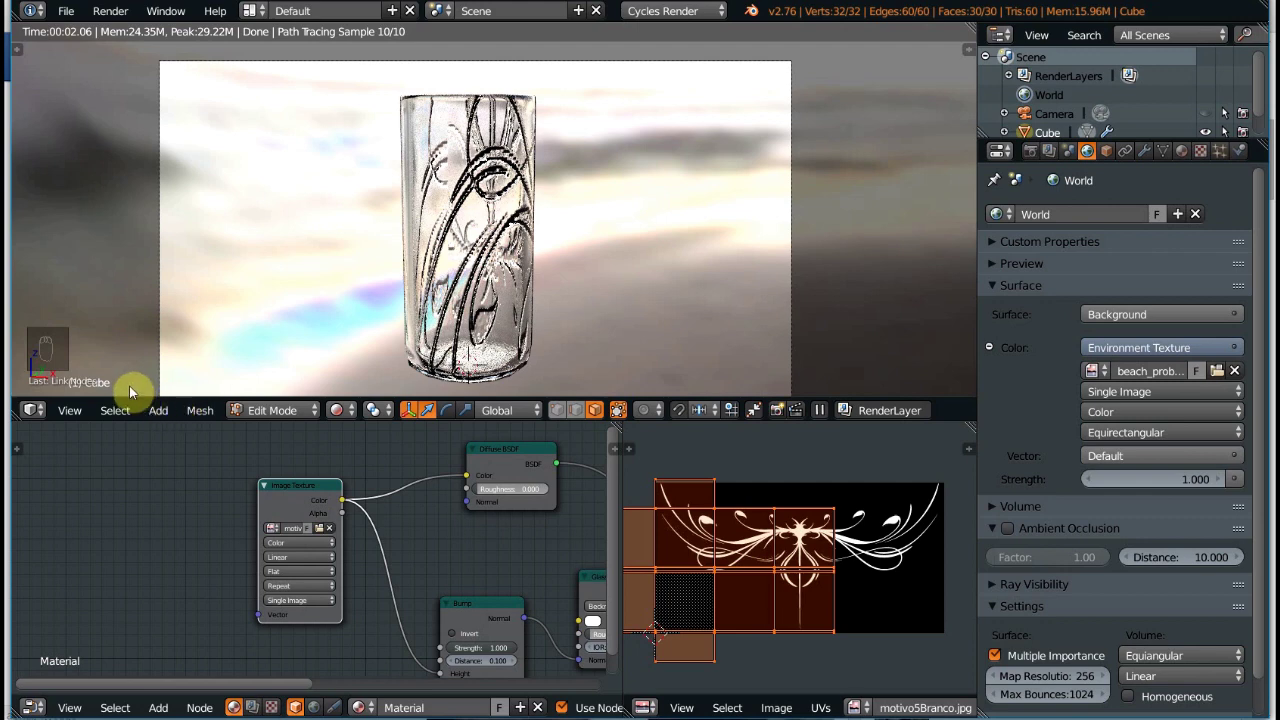
key(ctrl+t)
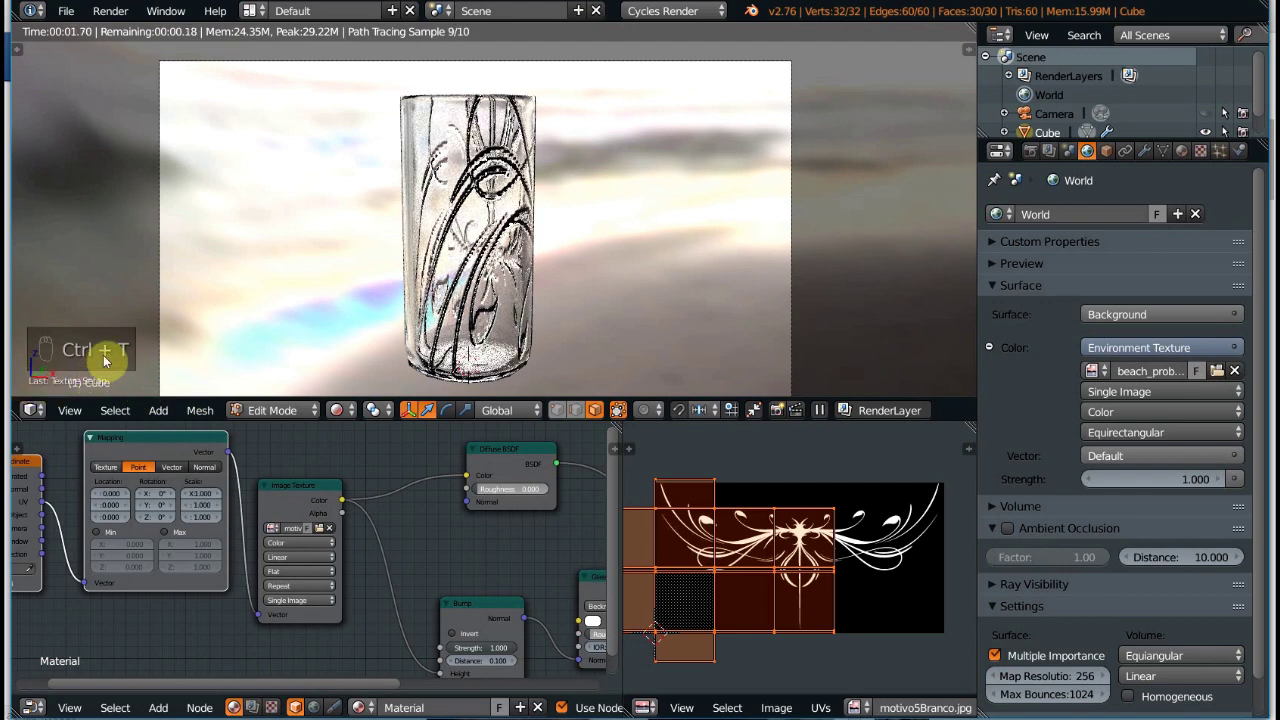
middle_drag(123, 481, 168, 480)
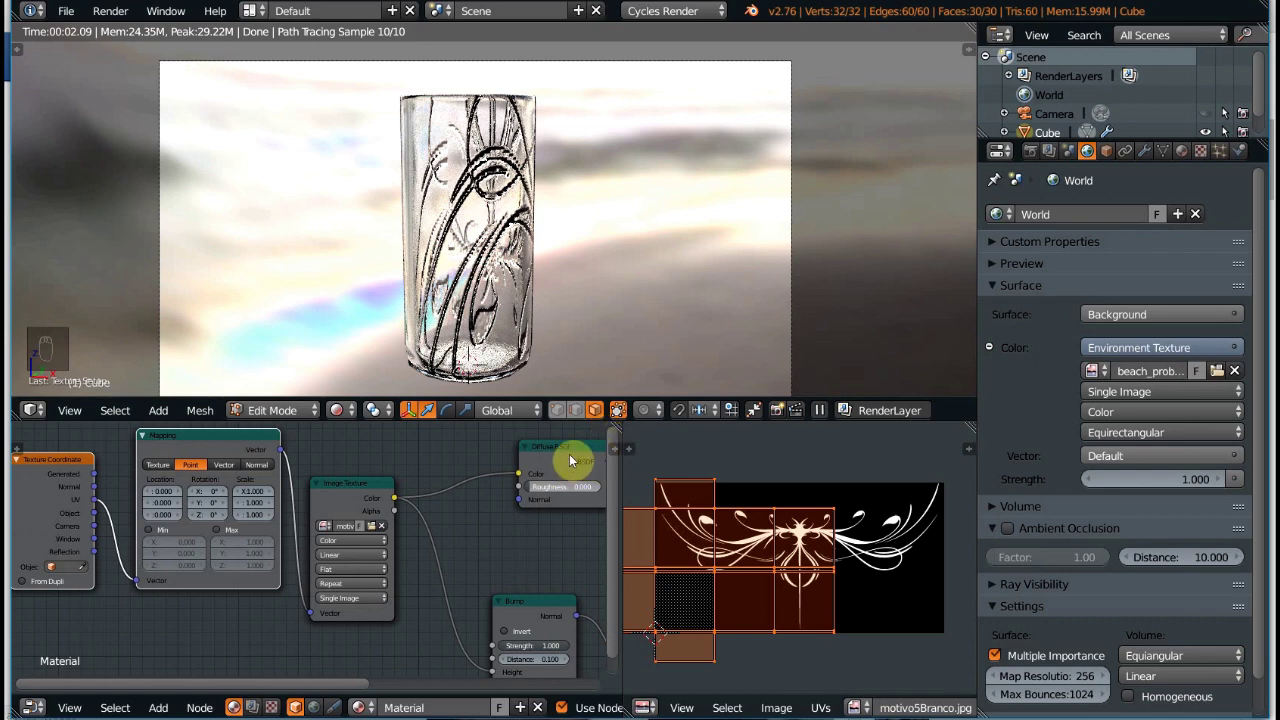
Move the UV layout over the centre of the motif image and scale it up so the ornament shrinks on the glass
key(g)
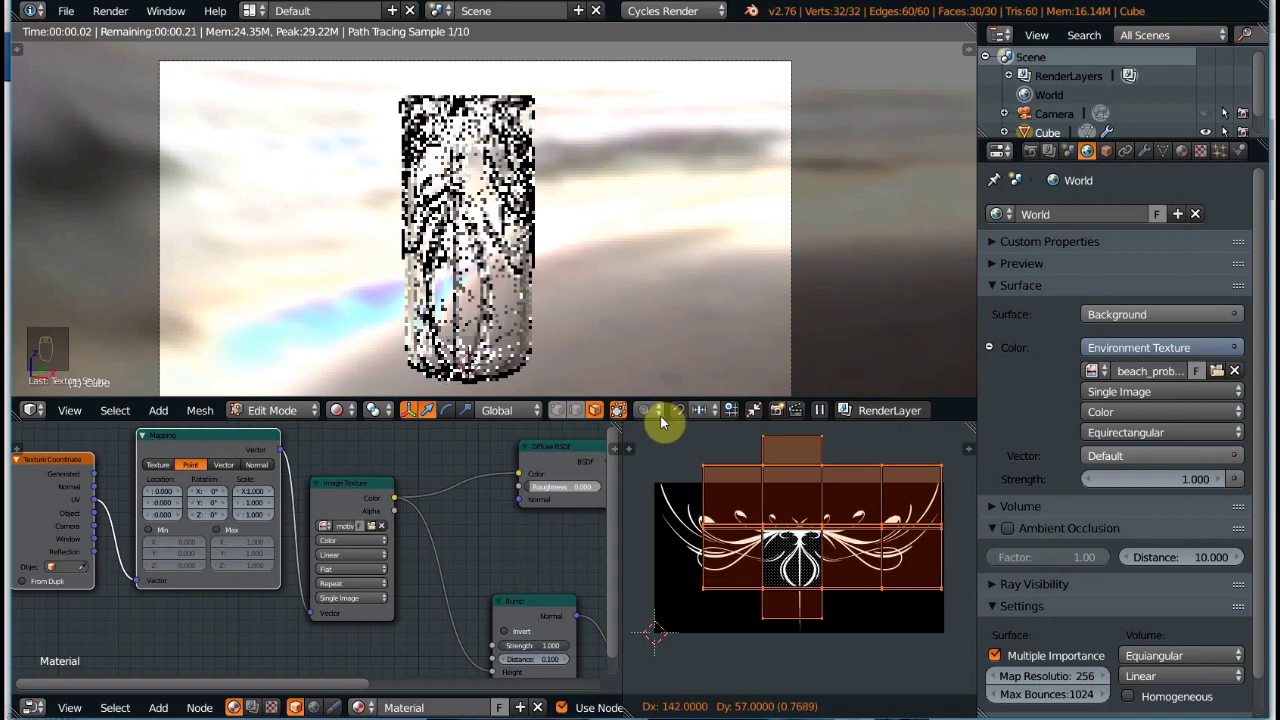
click(663, 418)
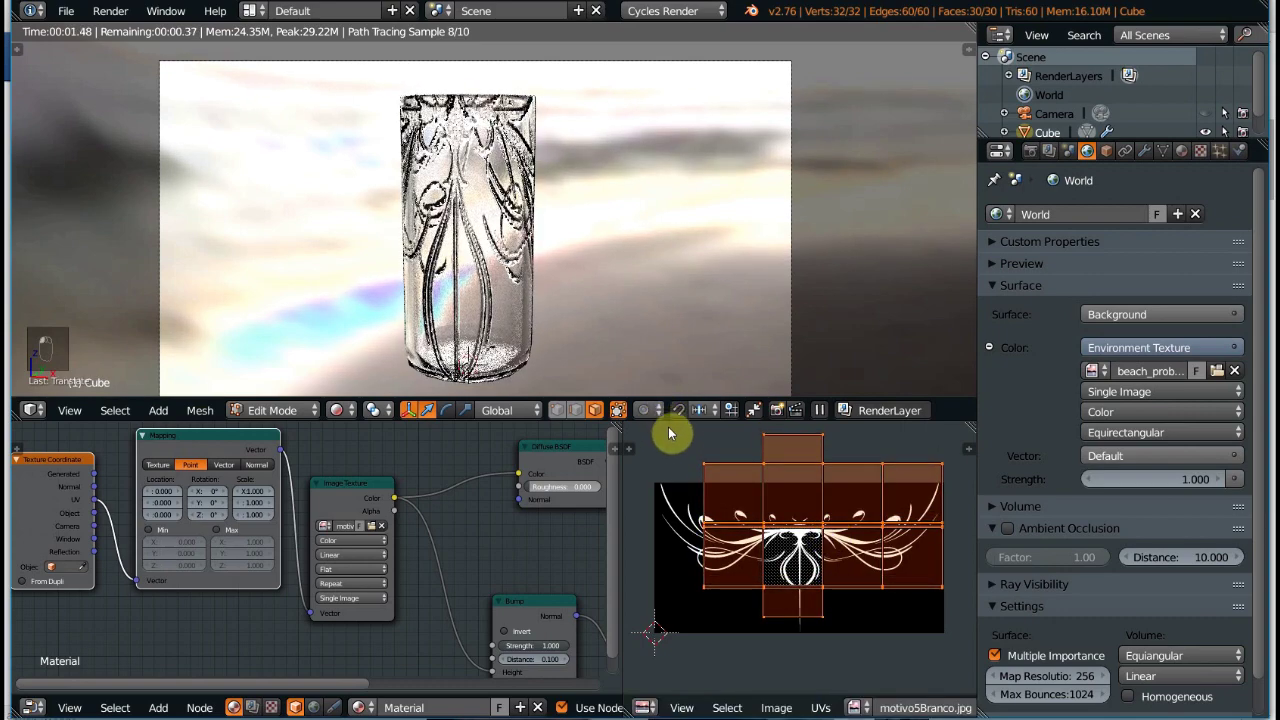
key(s)
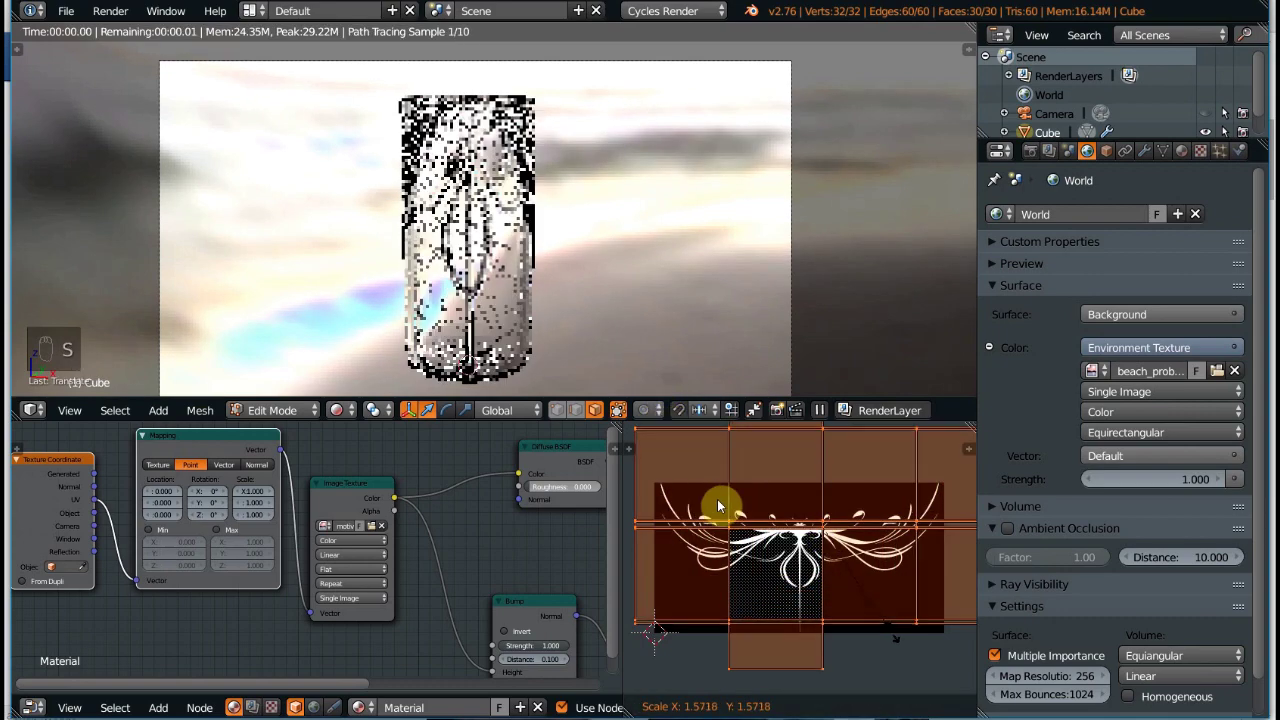
click(840, 555)
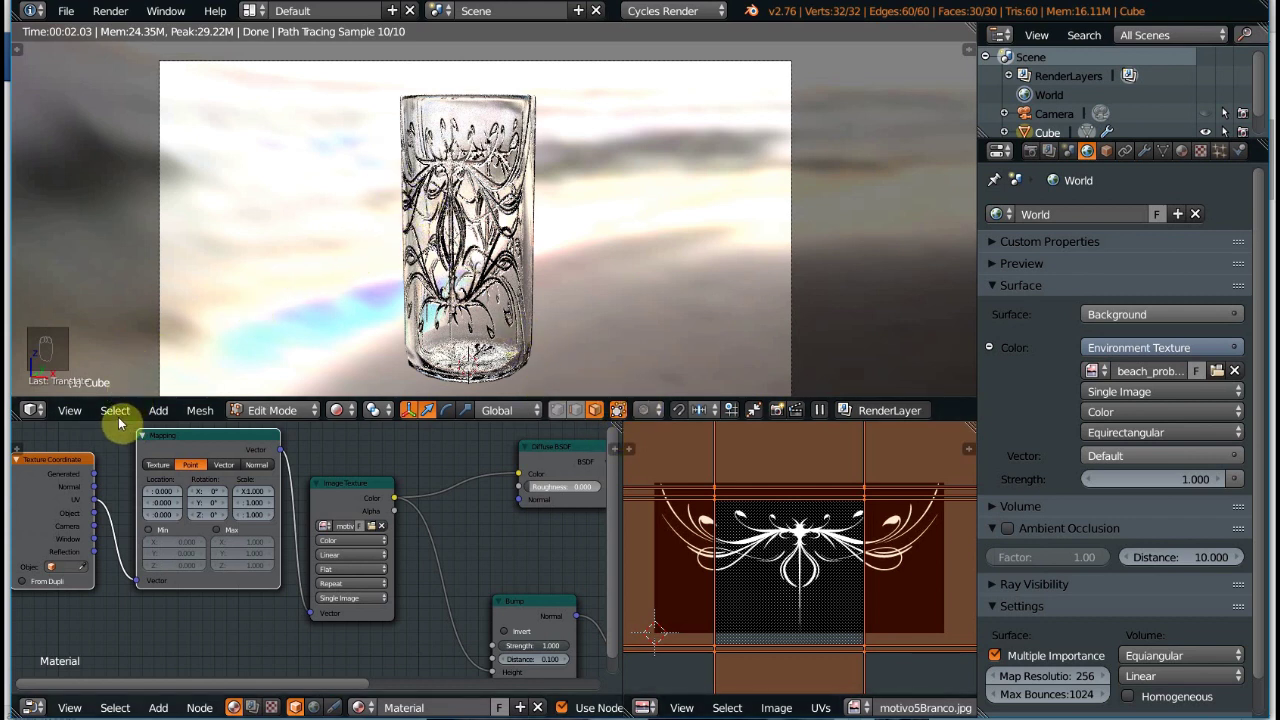
Enable the Mapping node's Min and Max limits and shift the UV layout to centre the single motif on the glass
click(148, 529)
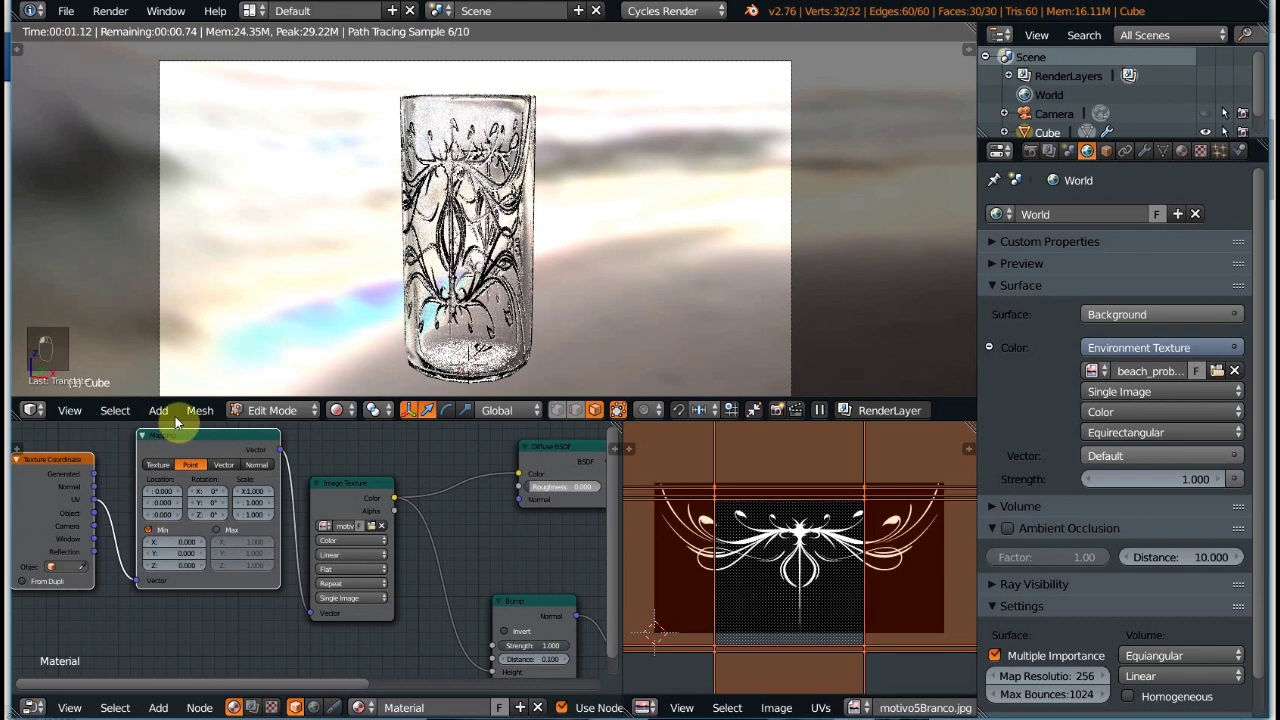
click(215, 529)
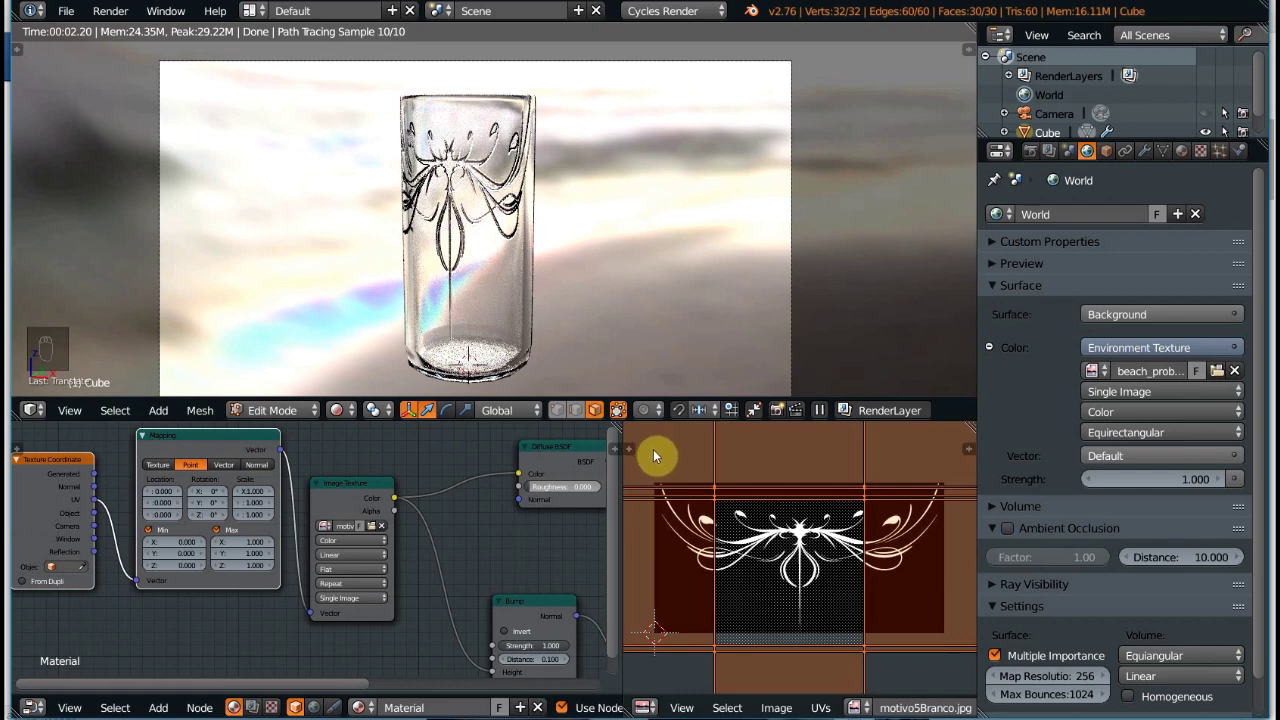
key(g)
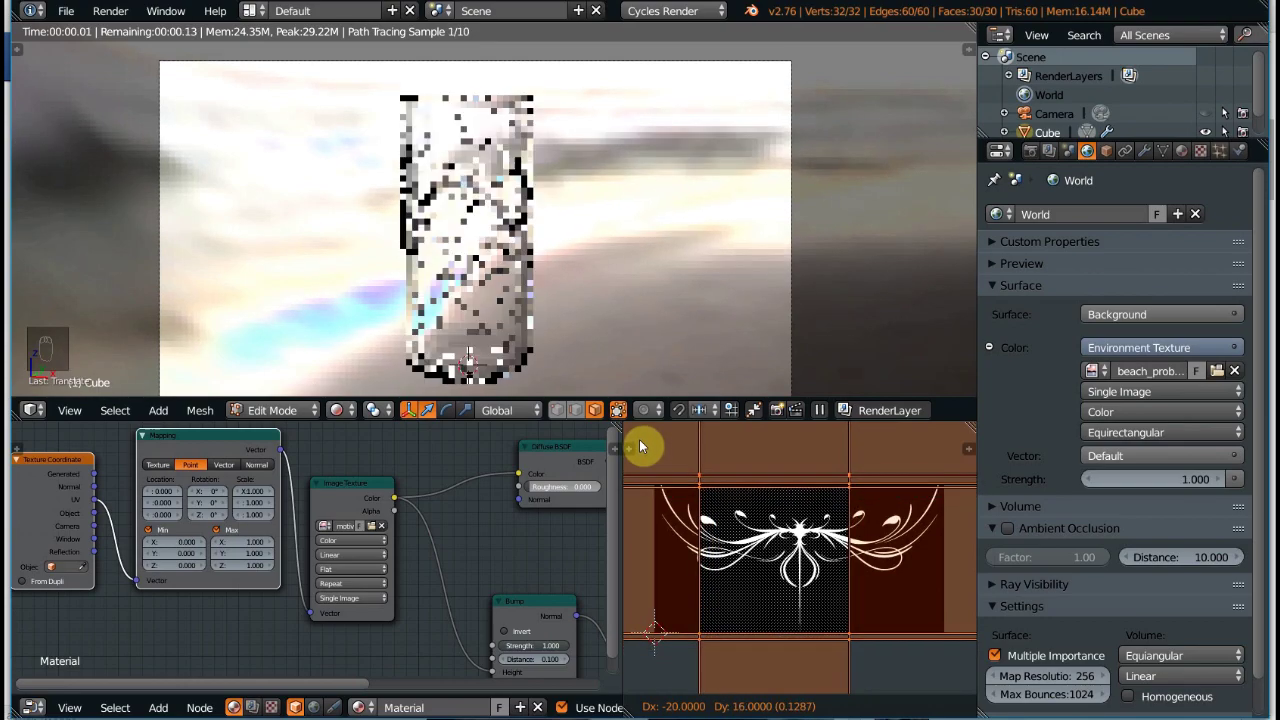
click(632, 439)
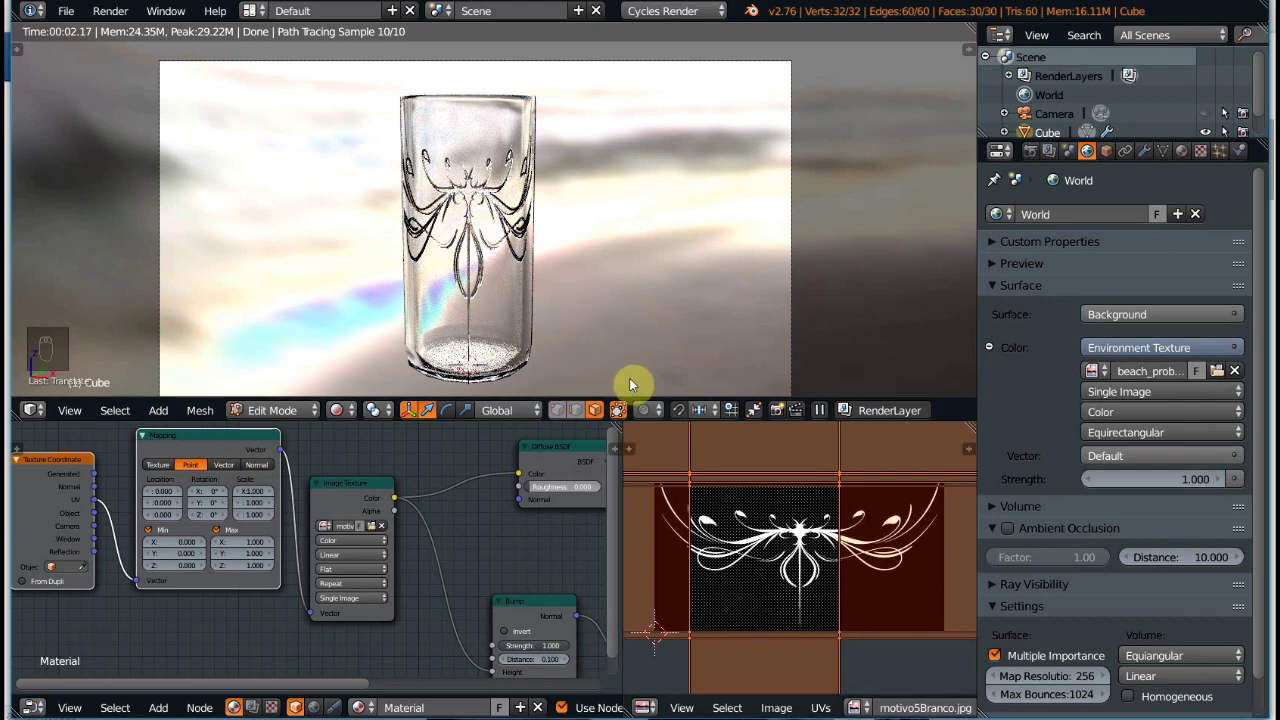
Enlarge the UV layout slightly, stretch it along Y and reposition it so the motif sits centred on the glass
key(s)
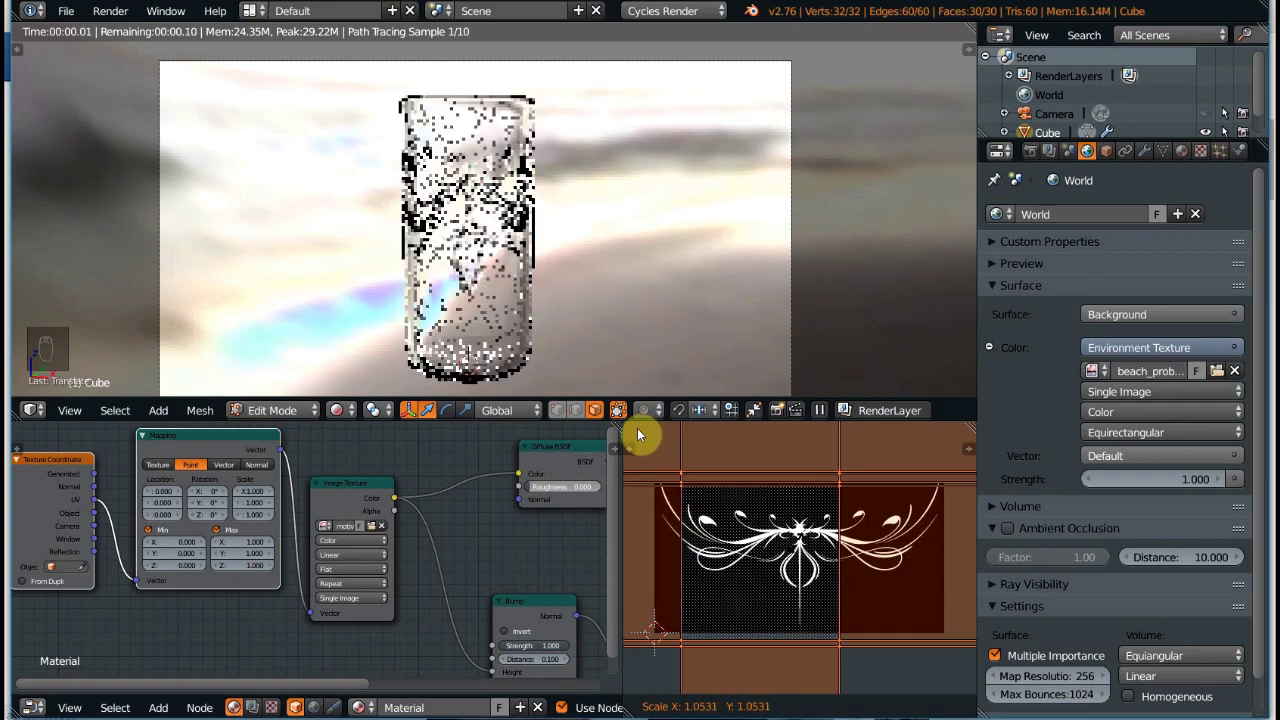
click(636, 435)
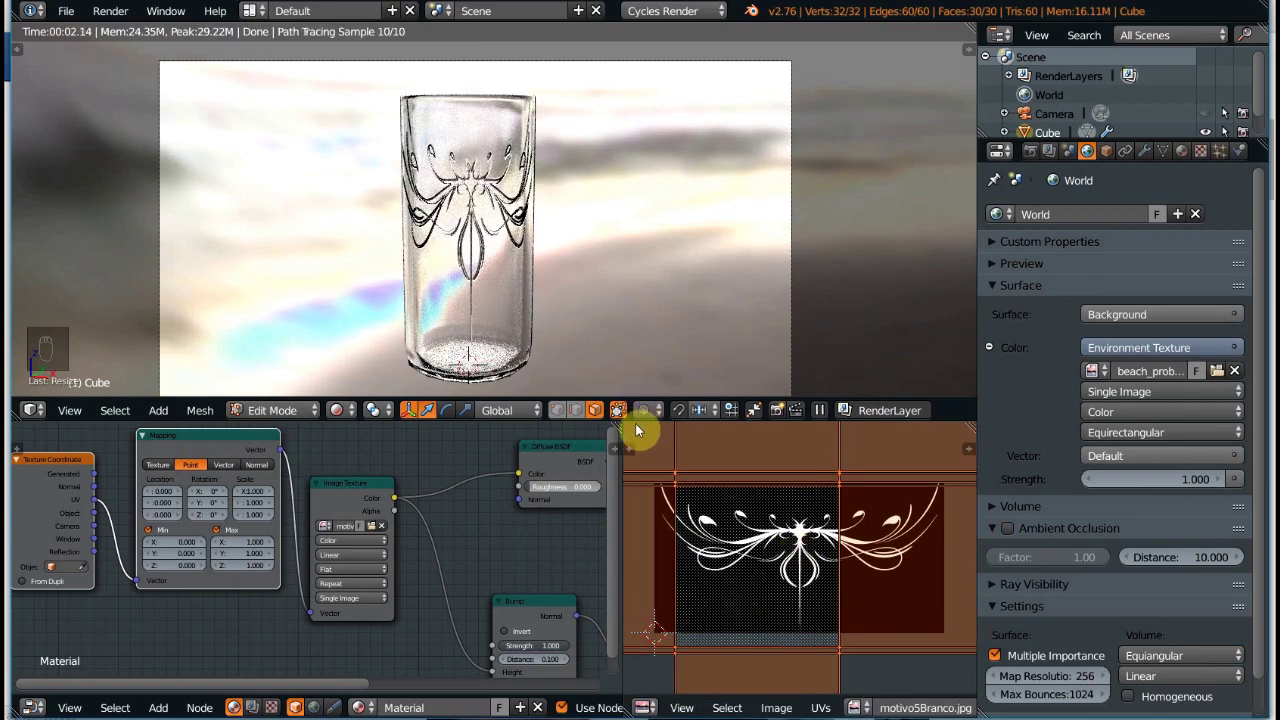
key(s)
key(y)
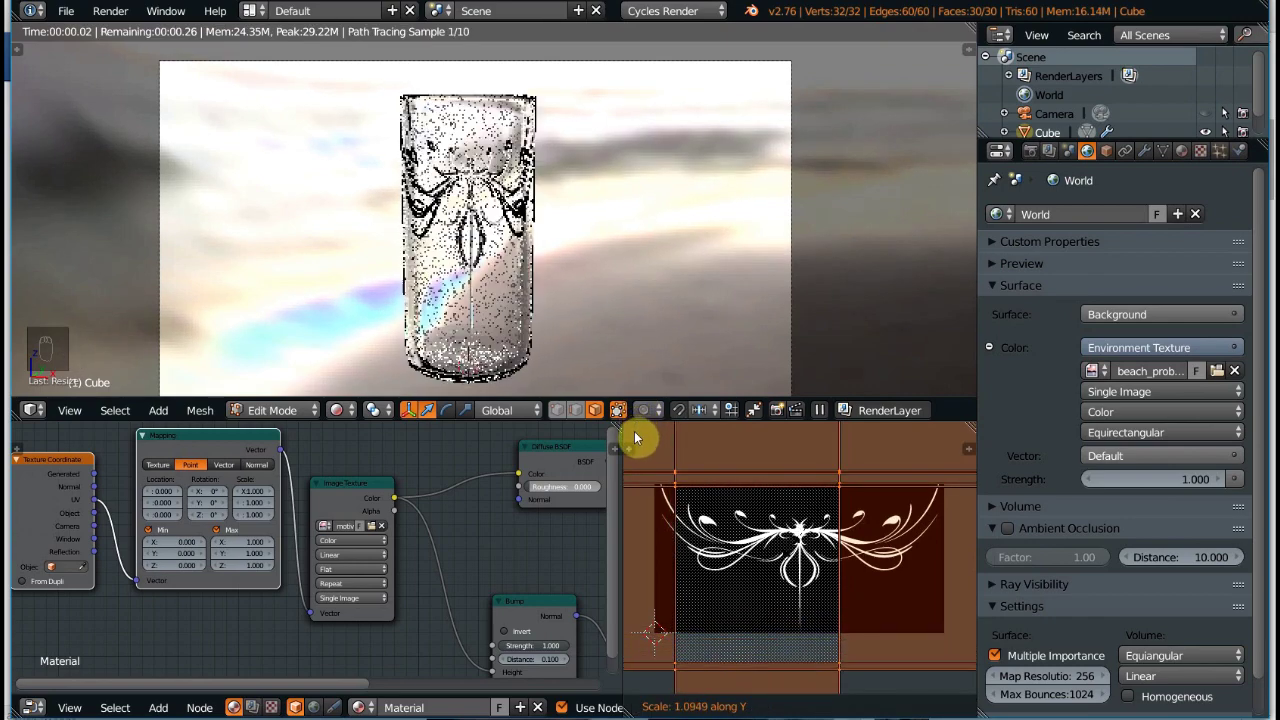
click(635, 437)
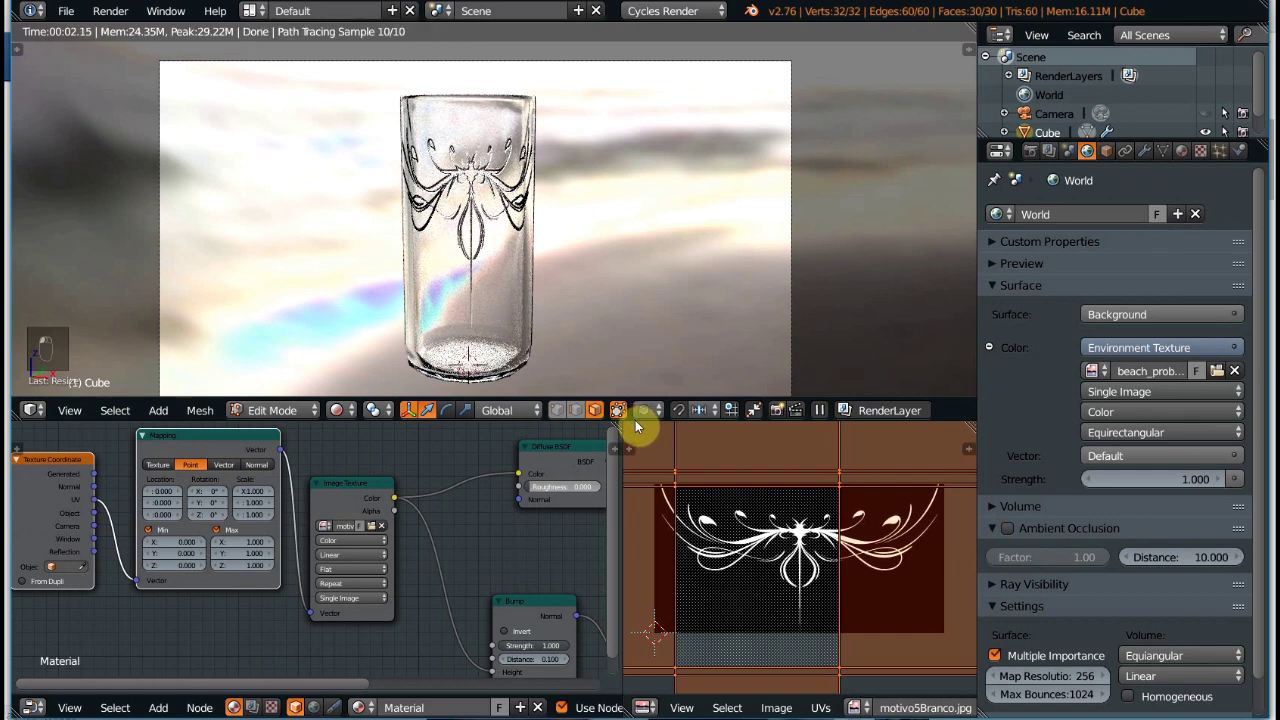
key(g)
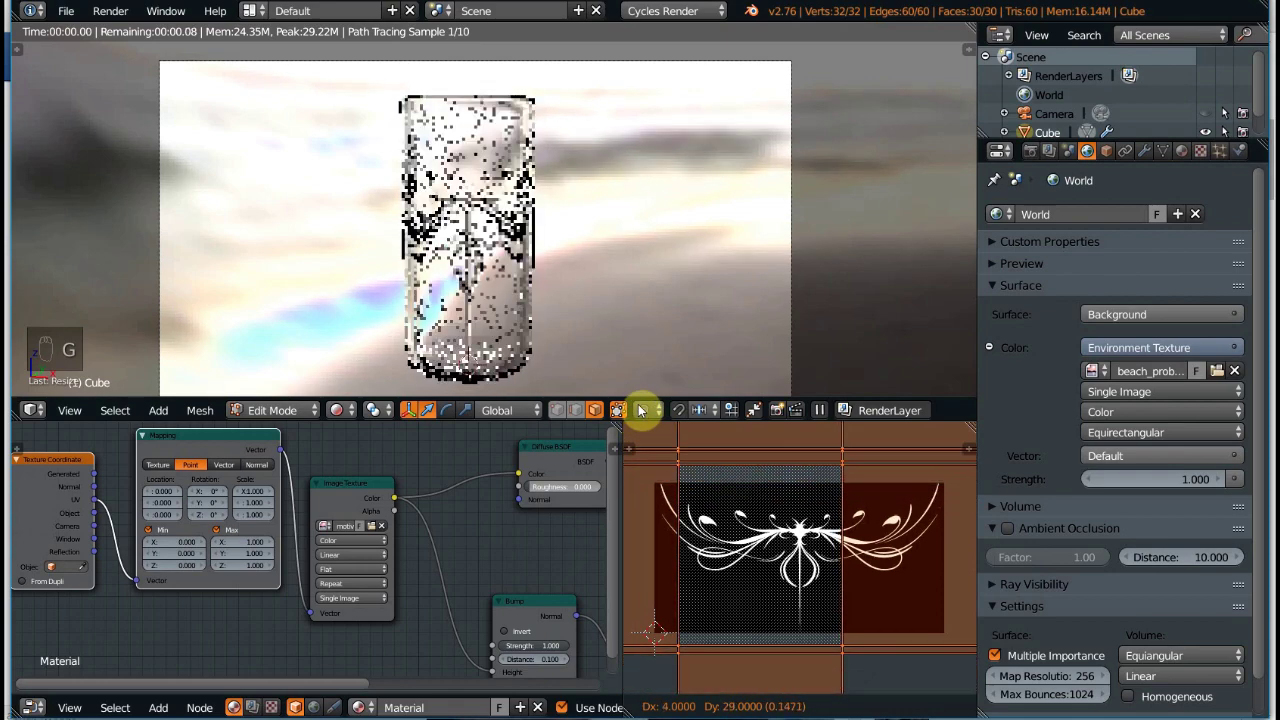
click(641, 411)
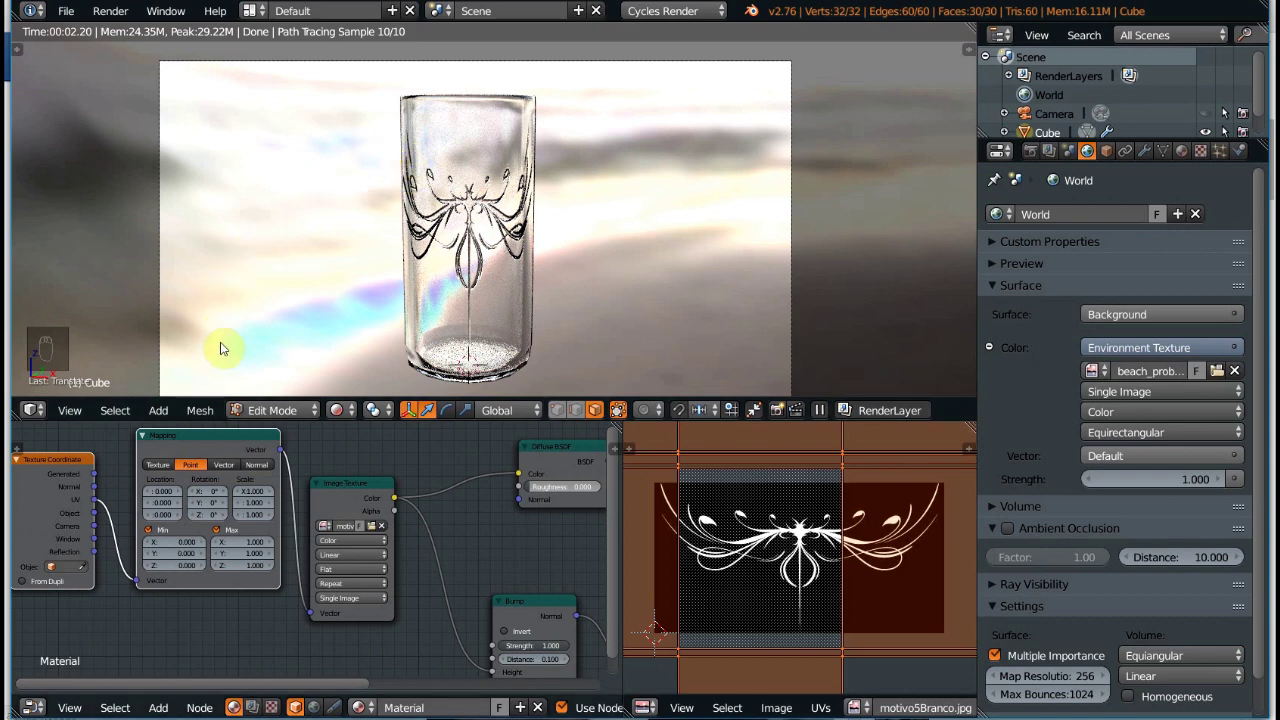
Soften the engraved relief by trying a Bump Strength of 0.2 and settling on 0.3
middle_drag(440, 432, 280, 404)
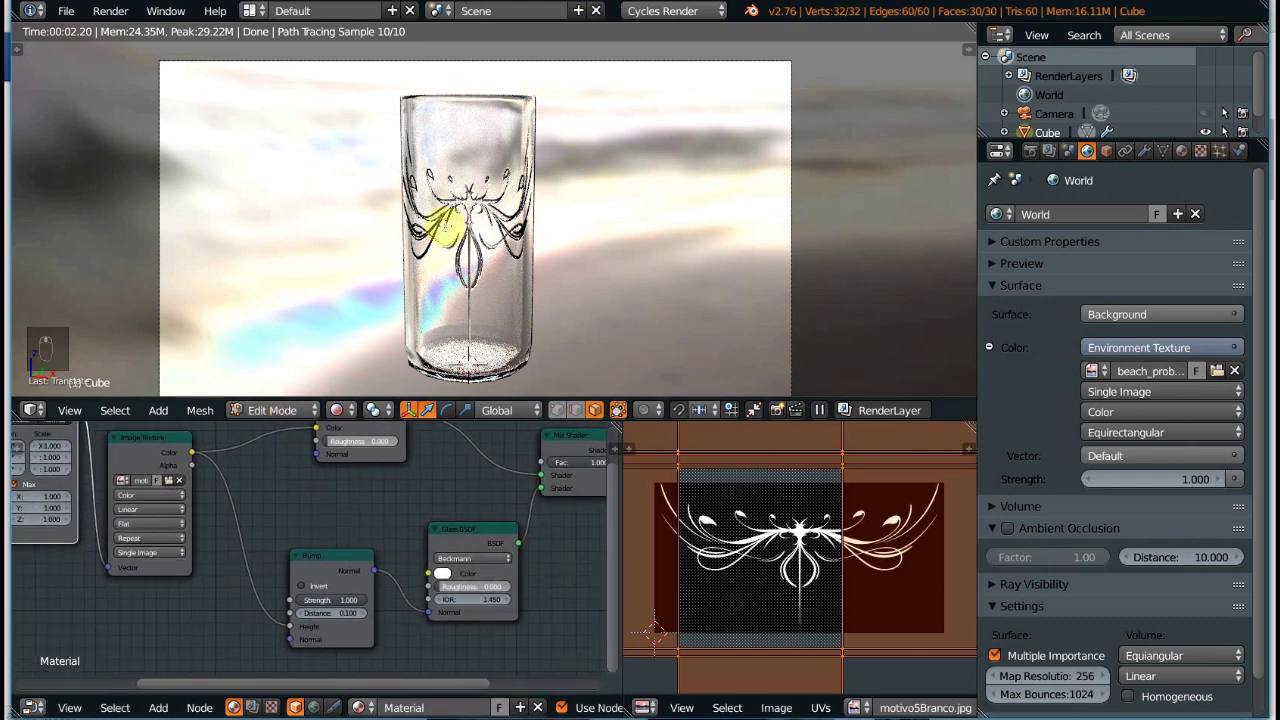
scroll(493, 218, up, 2)
scroll(493, 218, up, 1)
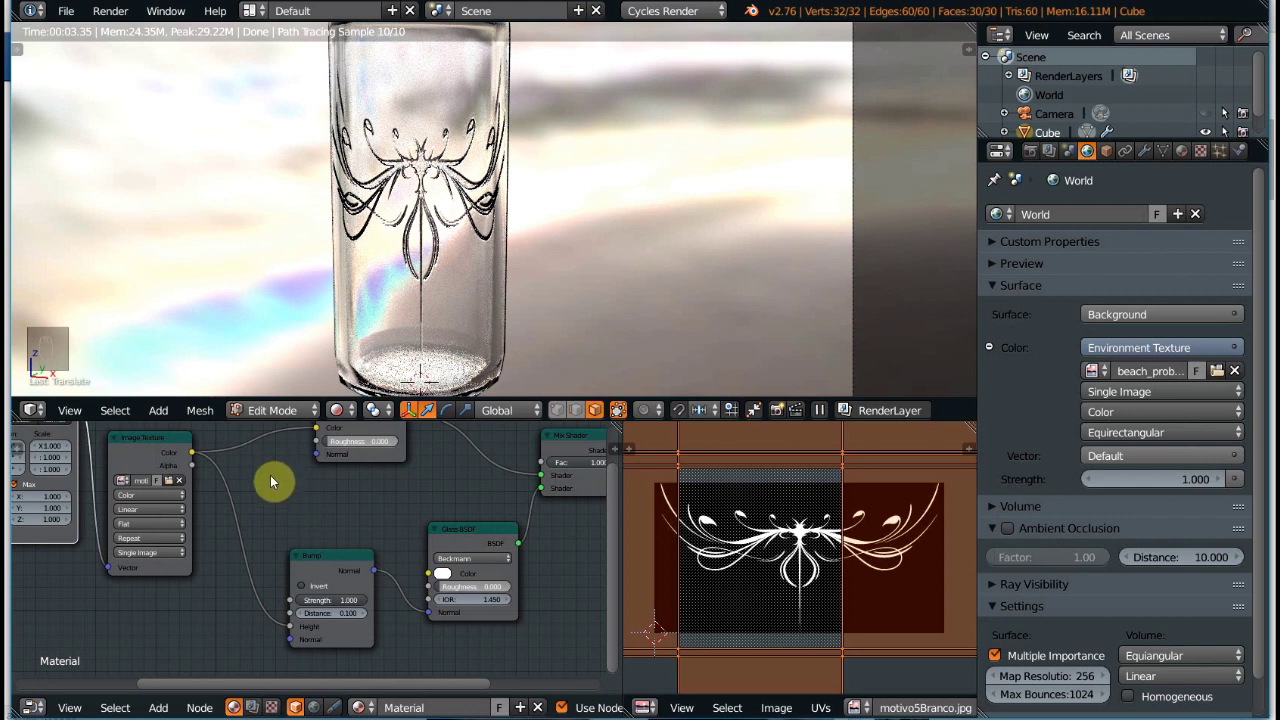
click(335, 600)
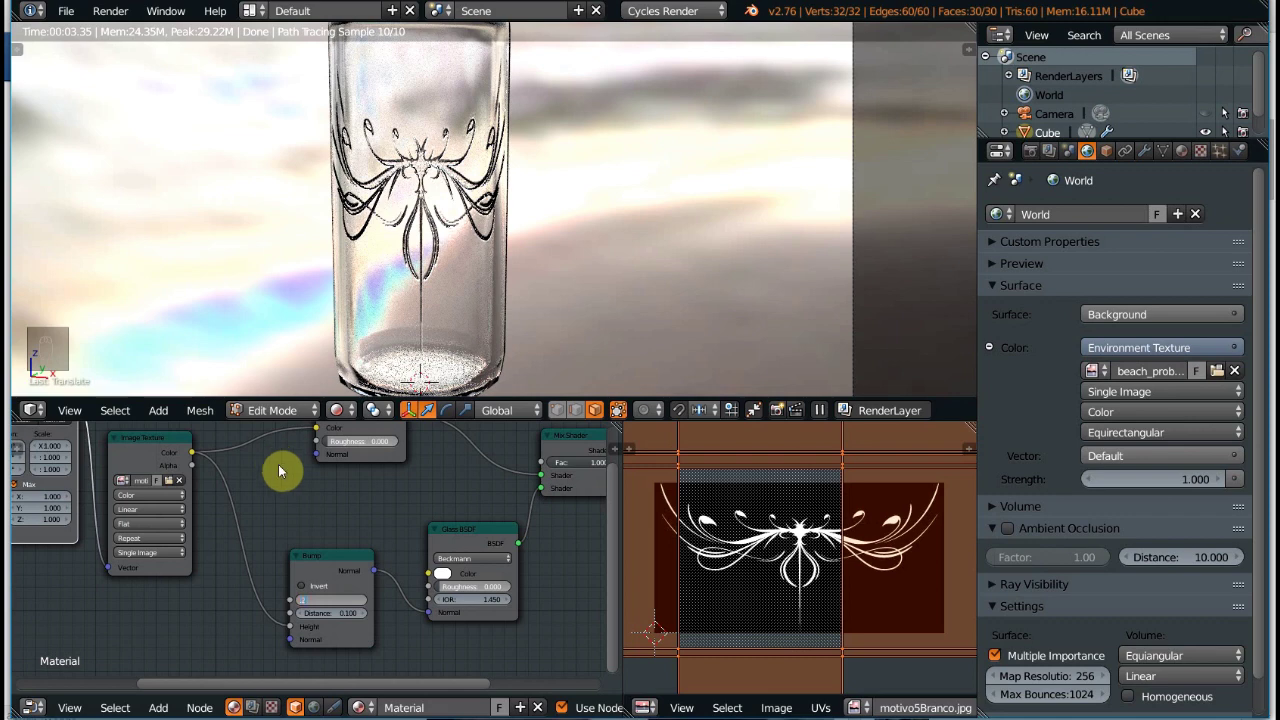
text(.2)
key(Return)
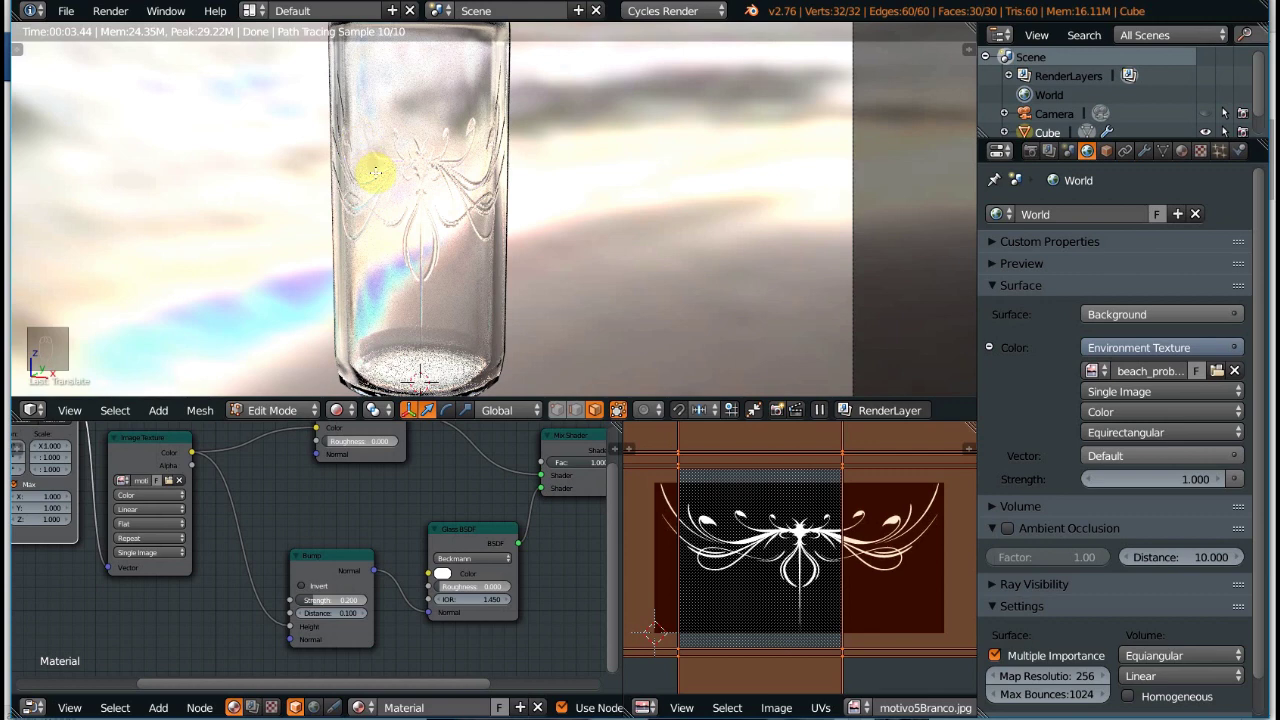
click(340, 601)
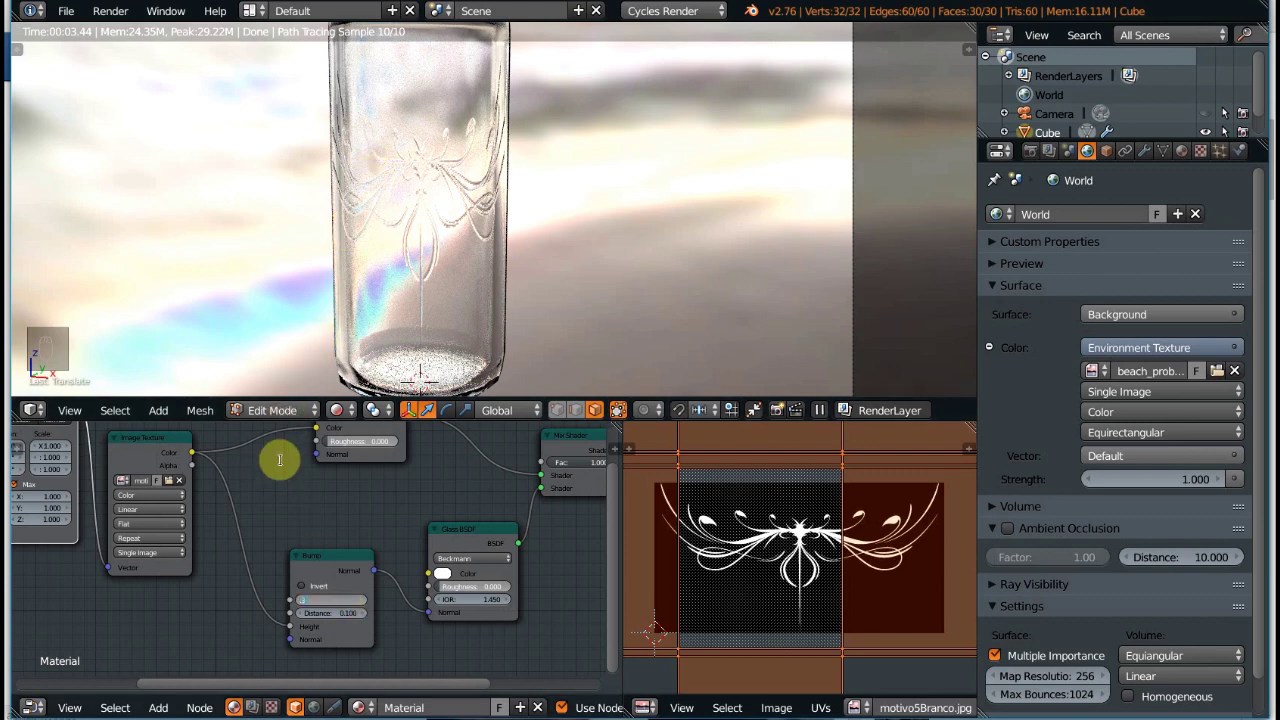
key(Return)
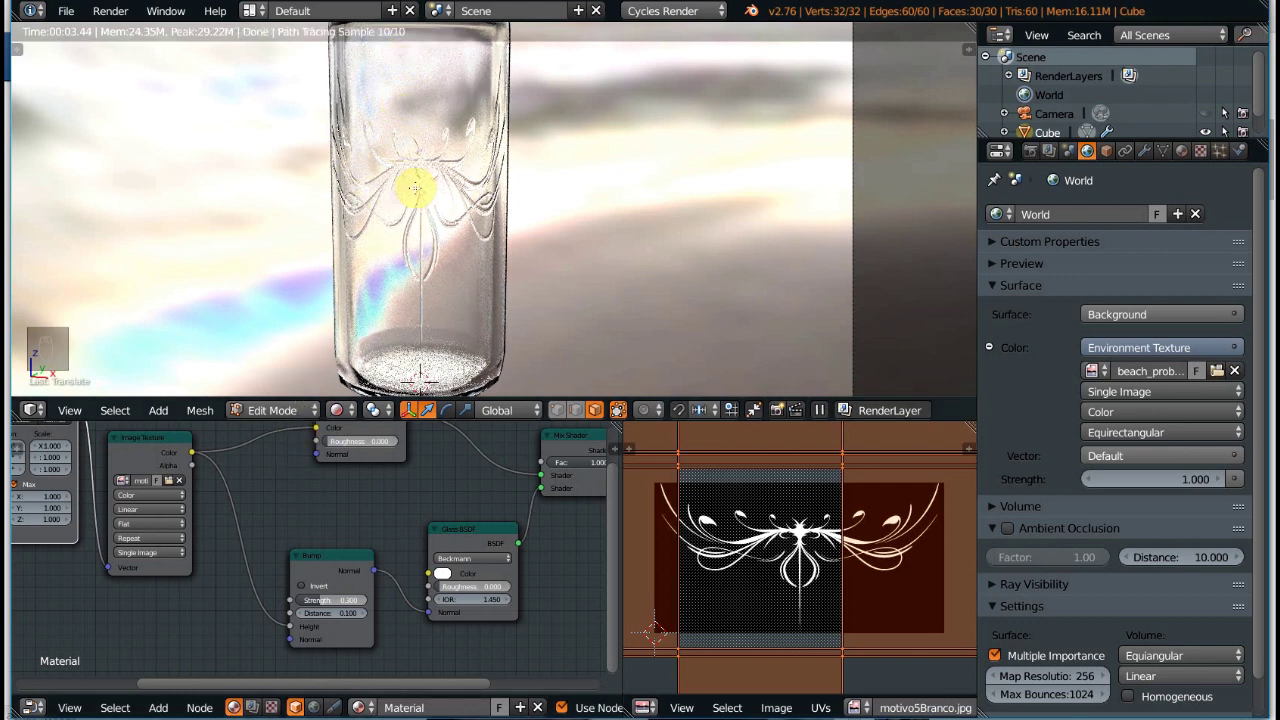
Set the Mix Shader's Fac to 0.9 and the Glass BSDF's IOR to 1.470
scroll(437, 211, down, 3)
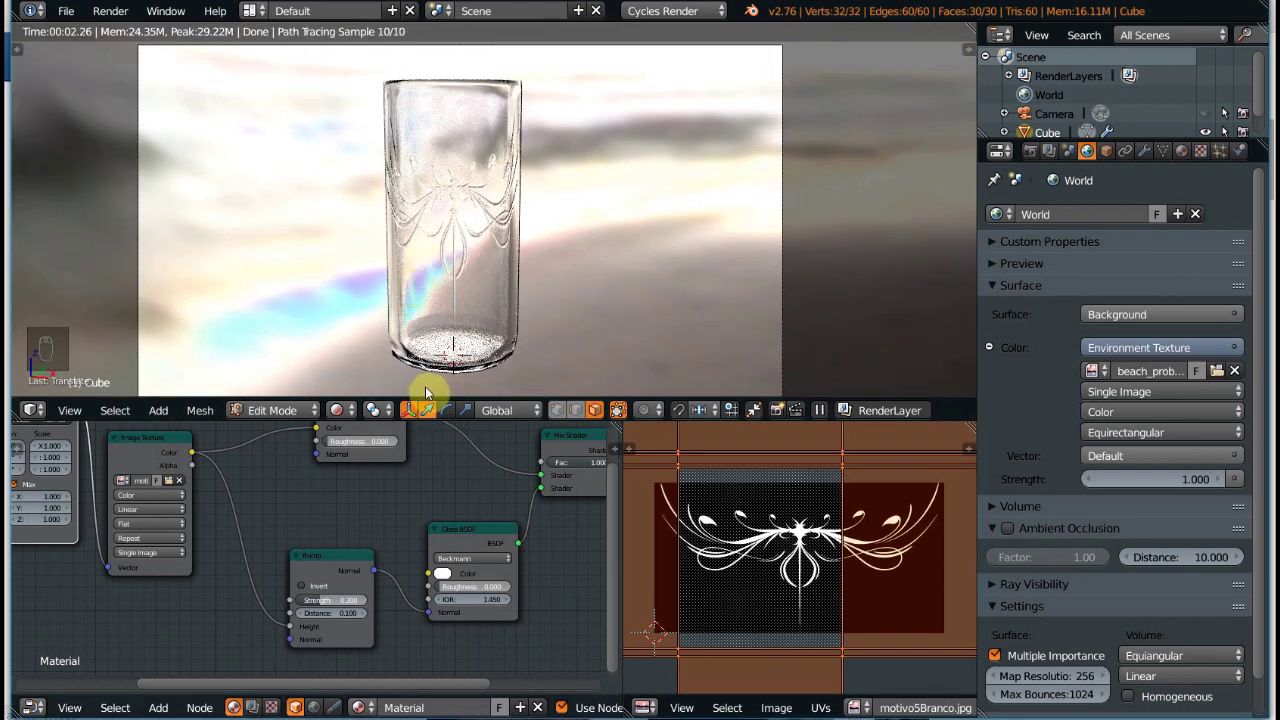
middle_drag(438, 379, 372, 409)
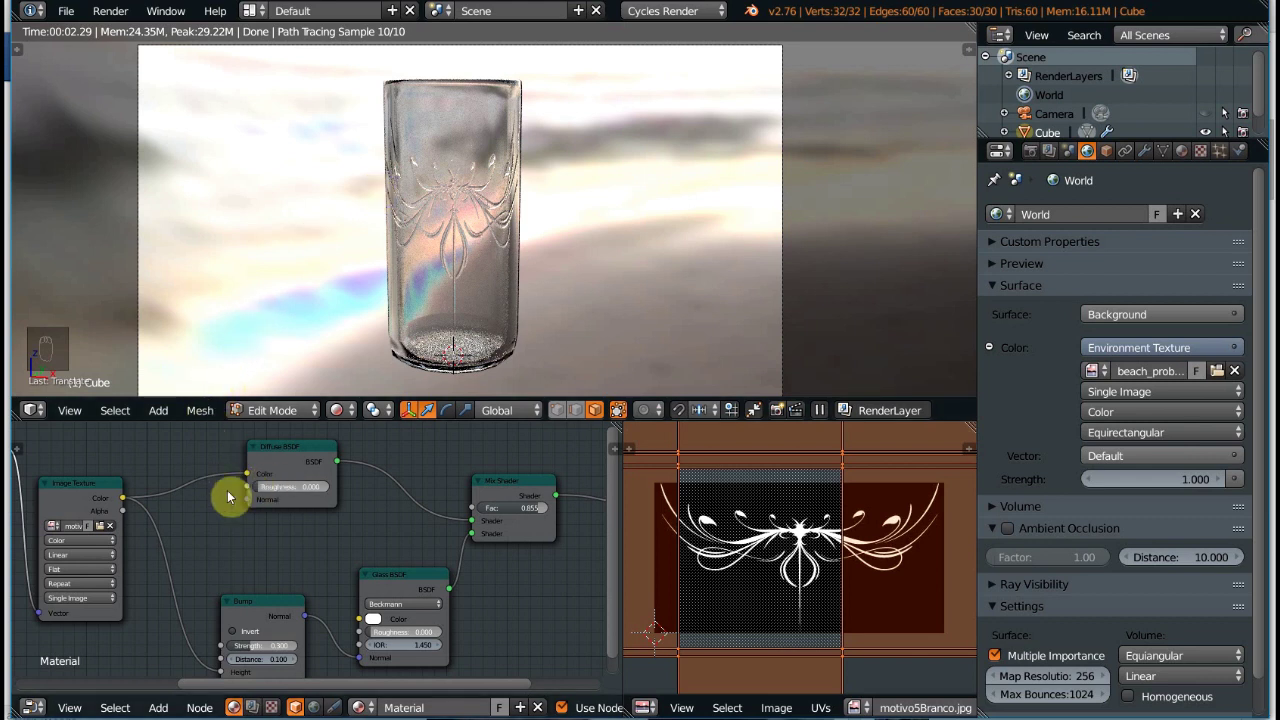
click(525, 507)
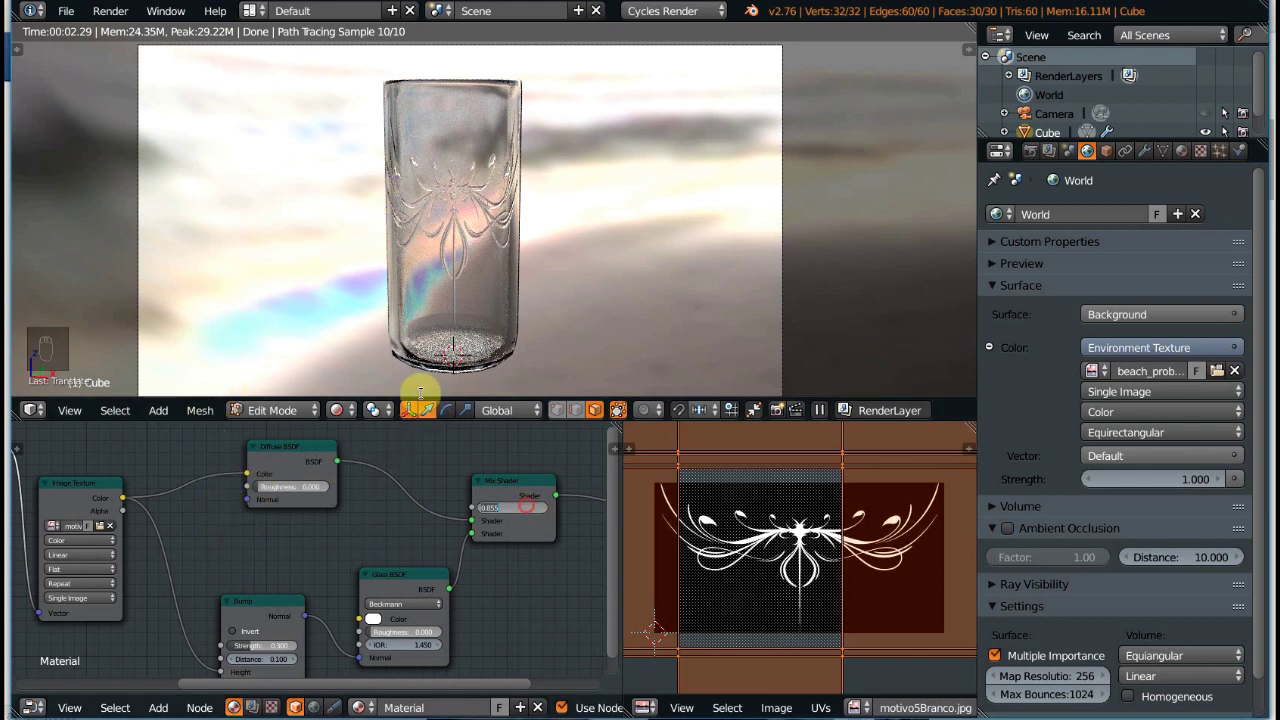
key(BackSpace)
text(.9)
key(Return)
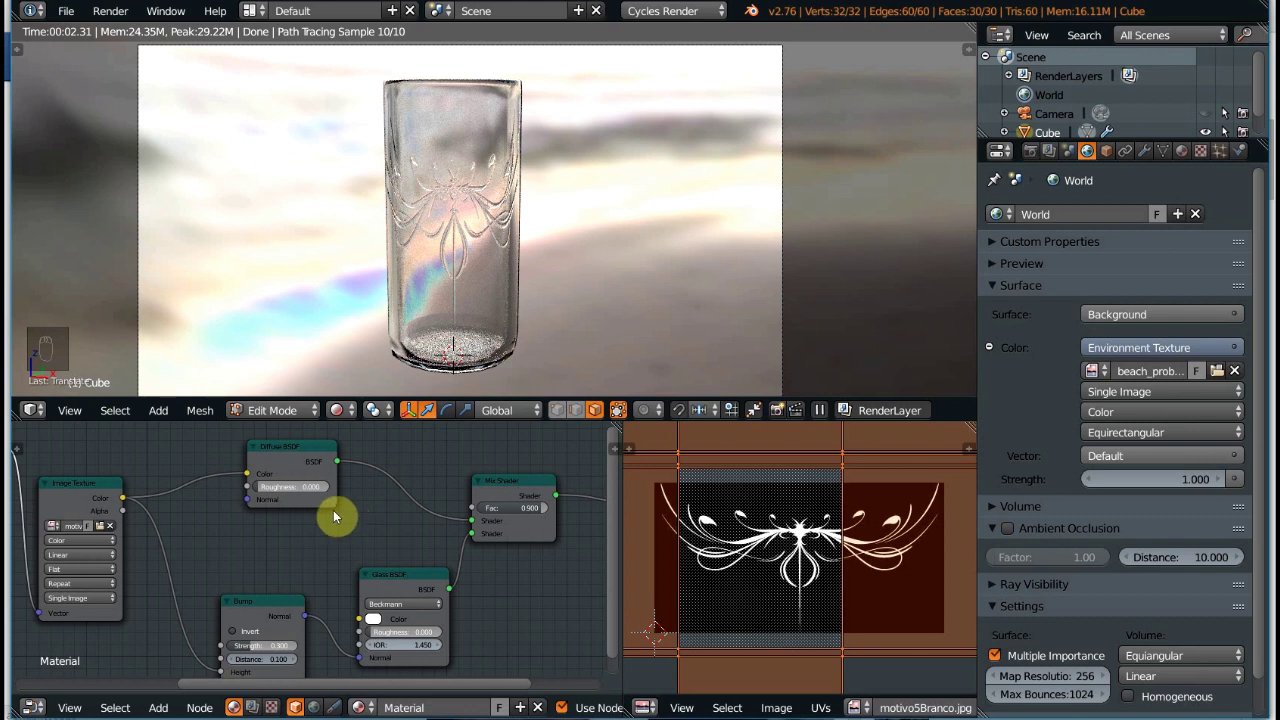
click(415, 645)
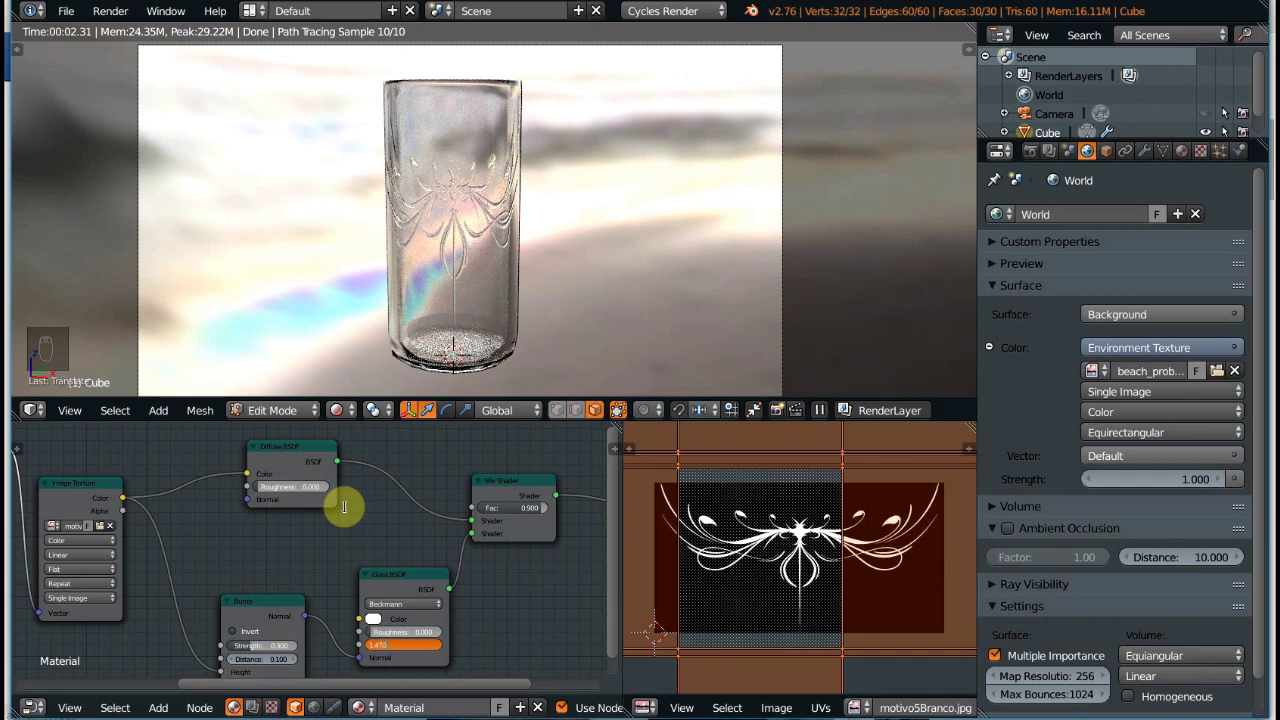
key(Return)
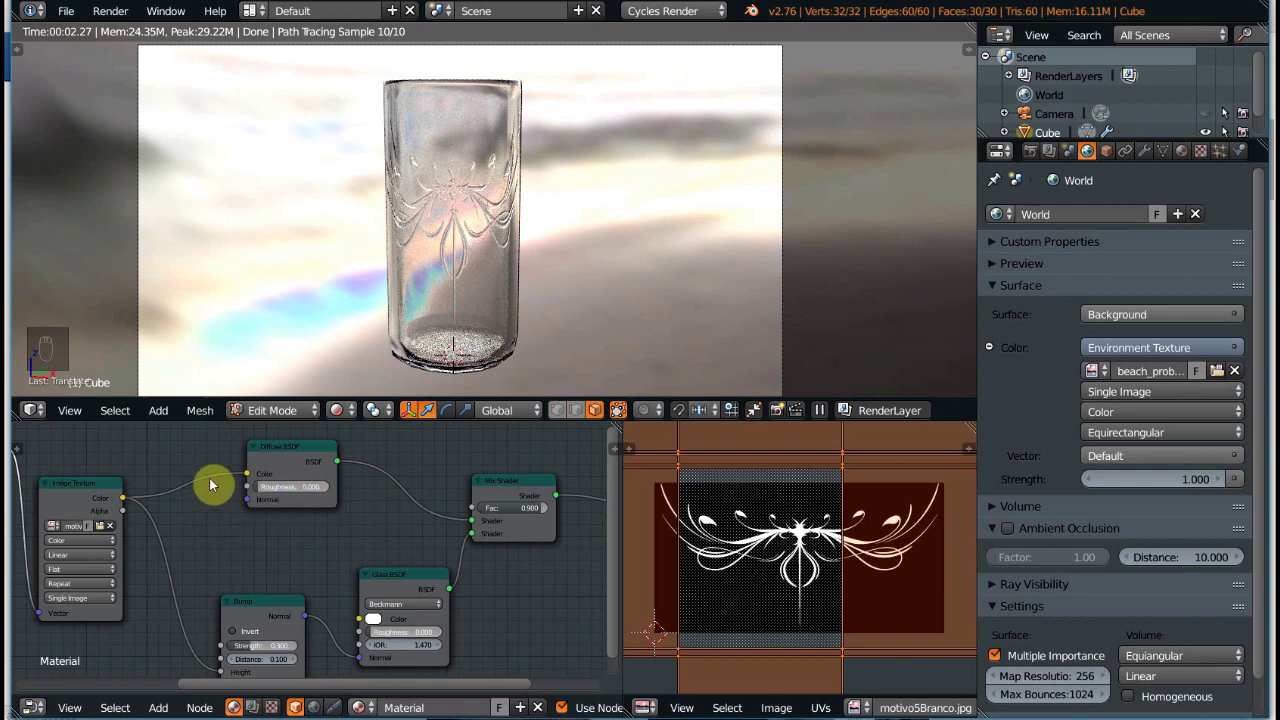
Reset the Bump node's Strength to its default and lower it again for a softer relief
key(BackSpace)
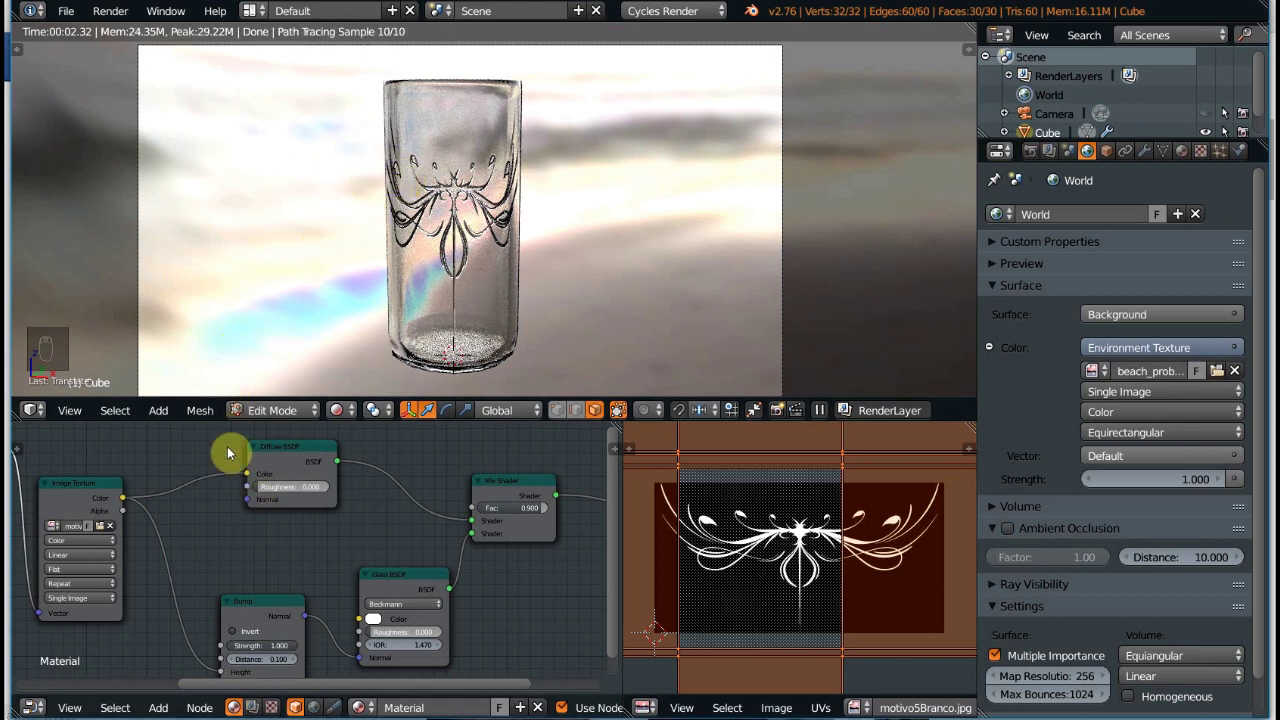
drag(283, 652, 190, 518)
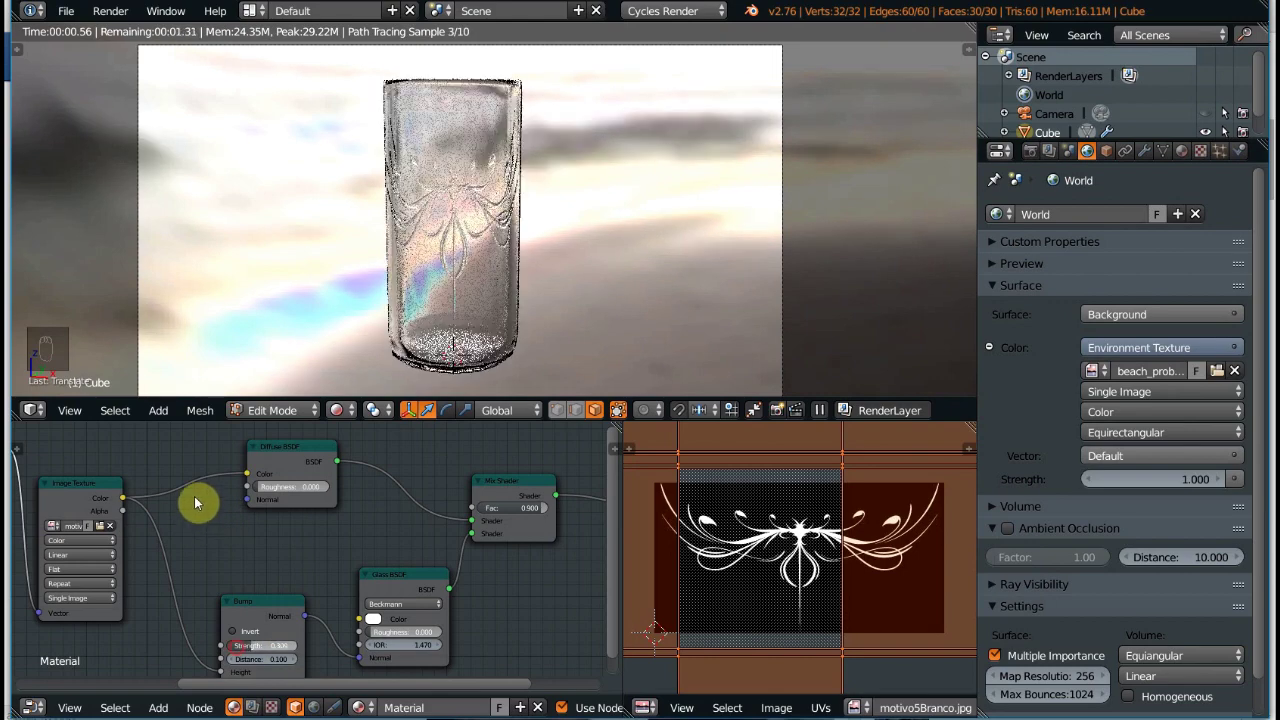